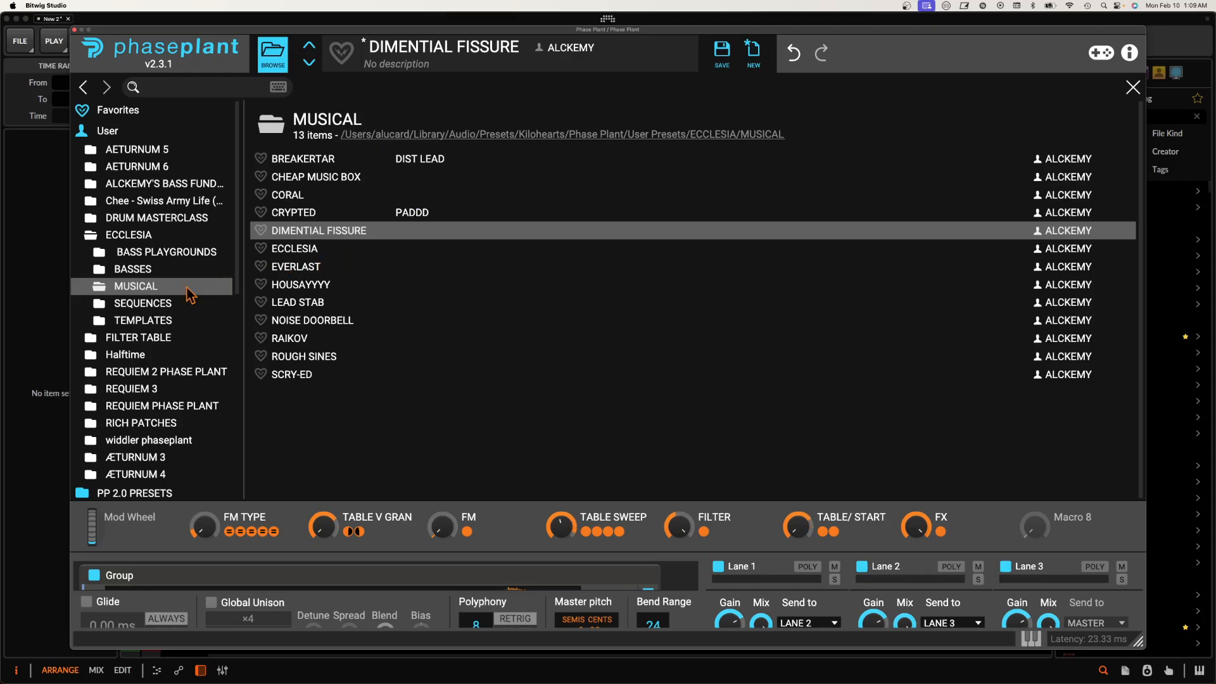
Step: Load the ECCLESIA GRANULAR case study preset from the ECCLESIA pack's SEQUENCES folder and close the plugin window
{"action": "left_click", "coordinate": [158, 305]}
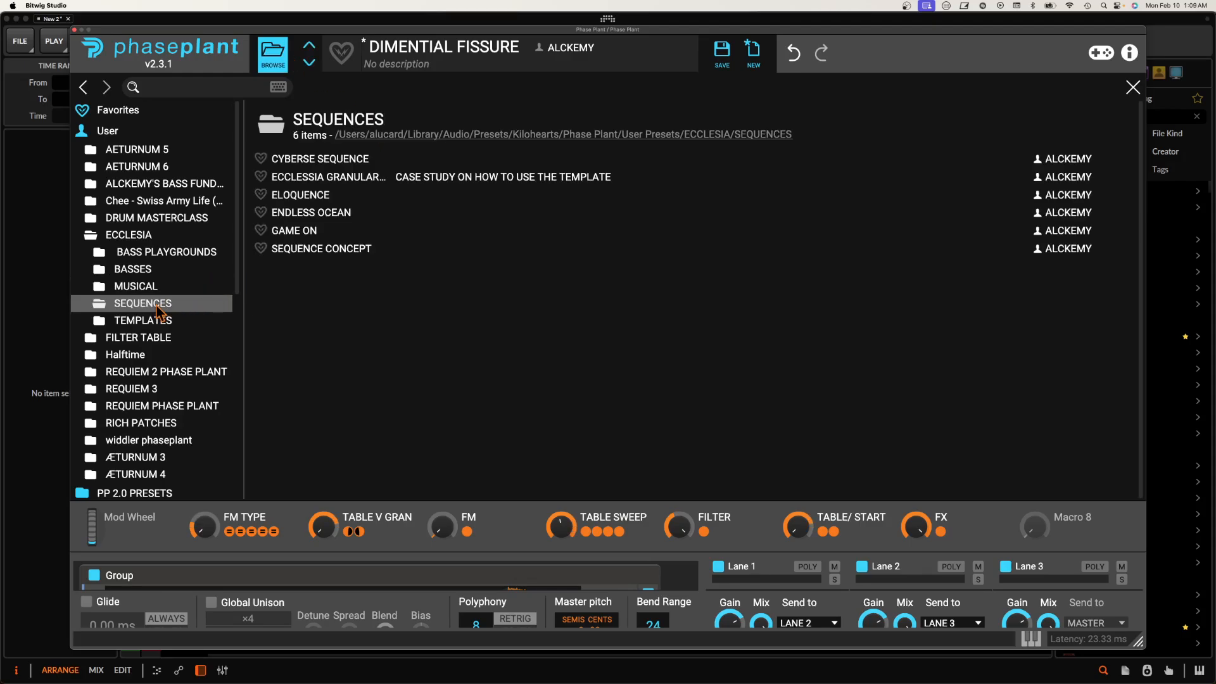
{"action": "double_click", "coordinate": [311, 178]}
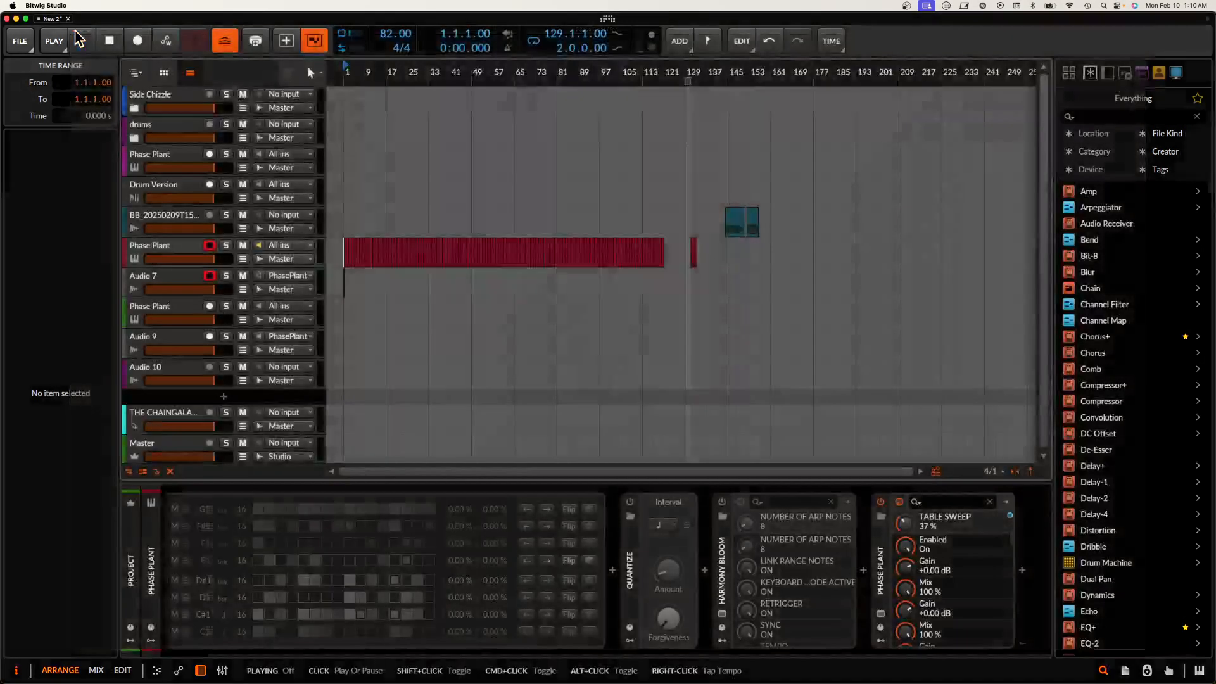
{"action": "left_click", "coordinate": [76, 29]}
Step: Delete the short audio clip at bar 1 on the Audio 7 track
{"action": "scroll", "coordinate": [370, 259], "scroll_direction": "up", "scroll_amount": 10}
{"action": "scroll", "coordinate": [366, 252], "scroll_direction": "left", "scroll_amount": 3}
{"action": "scroll", "coordinate": [364, 252], "scroll_direction": "up", "scroll_amount": 6}
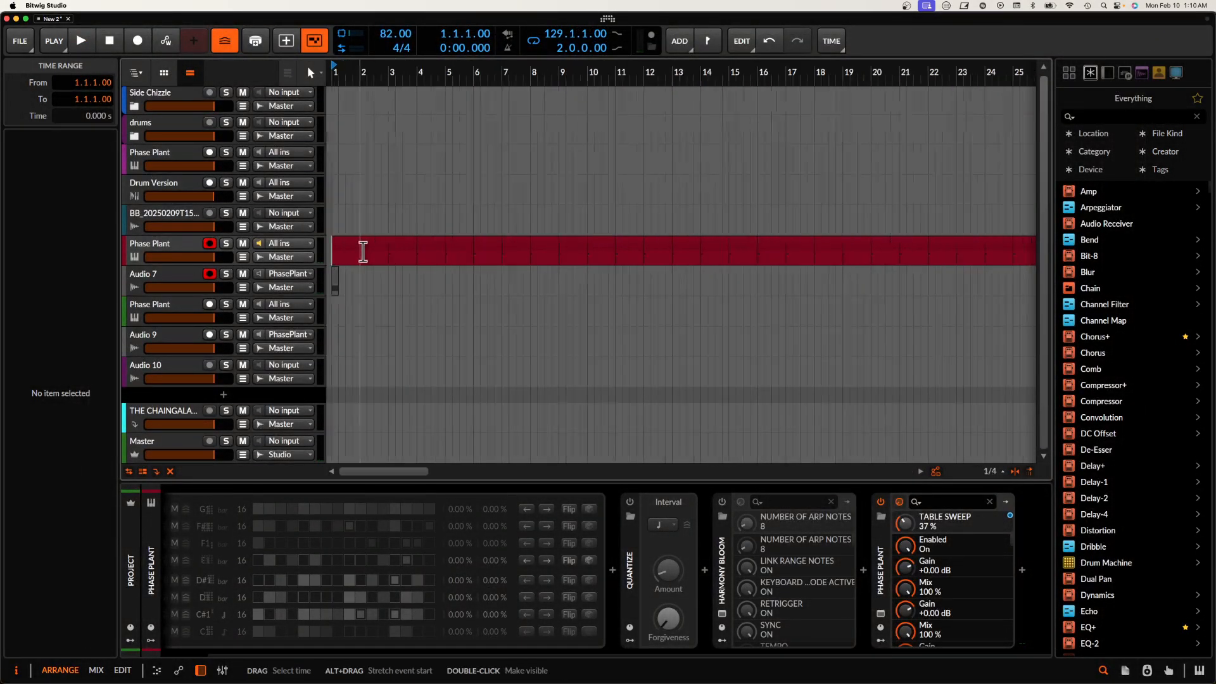
{"action": "scroll", "coordinate": [353, 252], "scroll_direction": "left", "scroll_amount": 2}
{"action": "left_click", "coordinate": [348, 280]}
{"action": "key", "text": "Delete"}
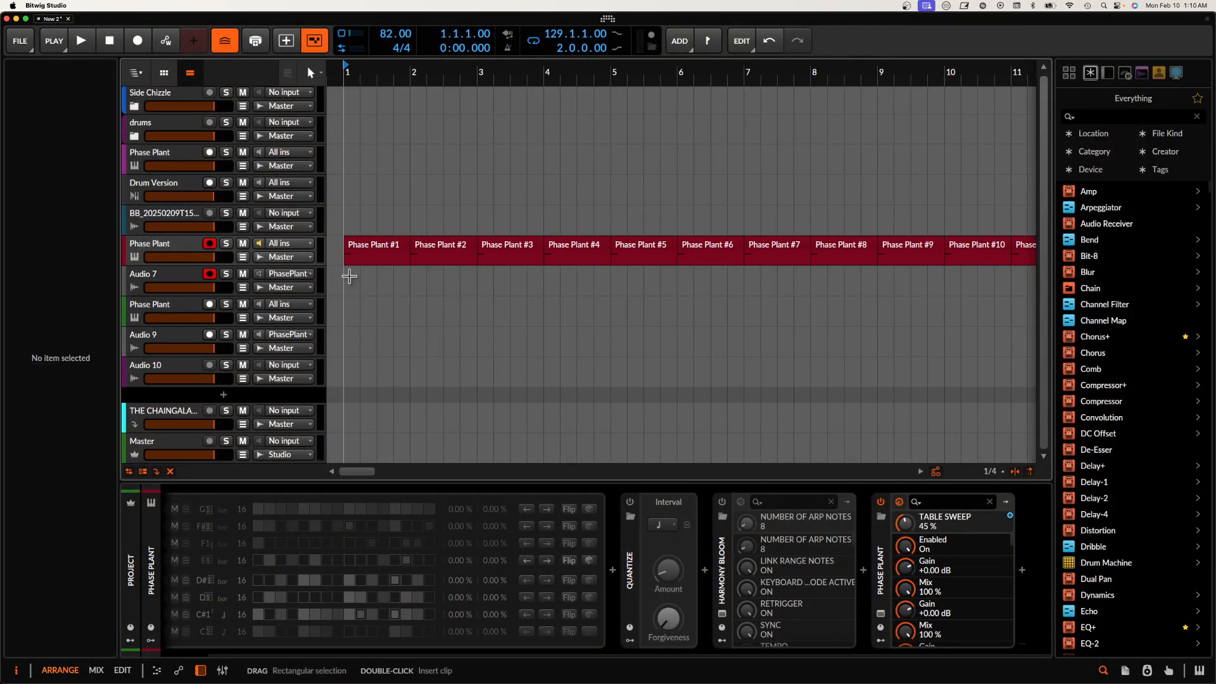
Step: Bounce the first seven clips of the red Phase Plant track, bars 1 to 7, to audio
{"action": "left_click", "coordinate": [371, 254]}
{"action": "scroll", "coordinate": [370, 251], "scroll_direction": "down", "scroll_amount": 1}
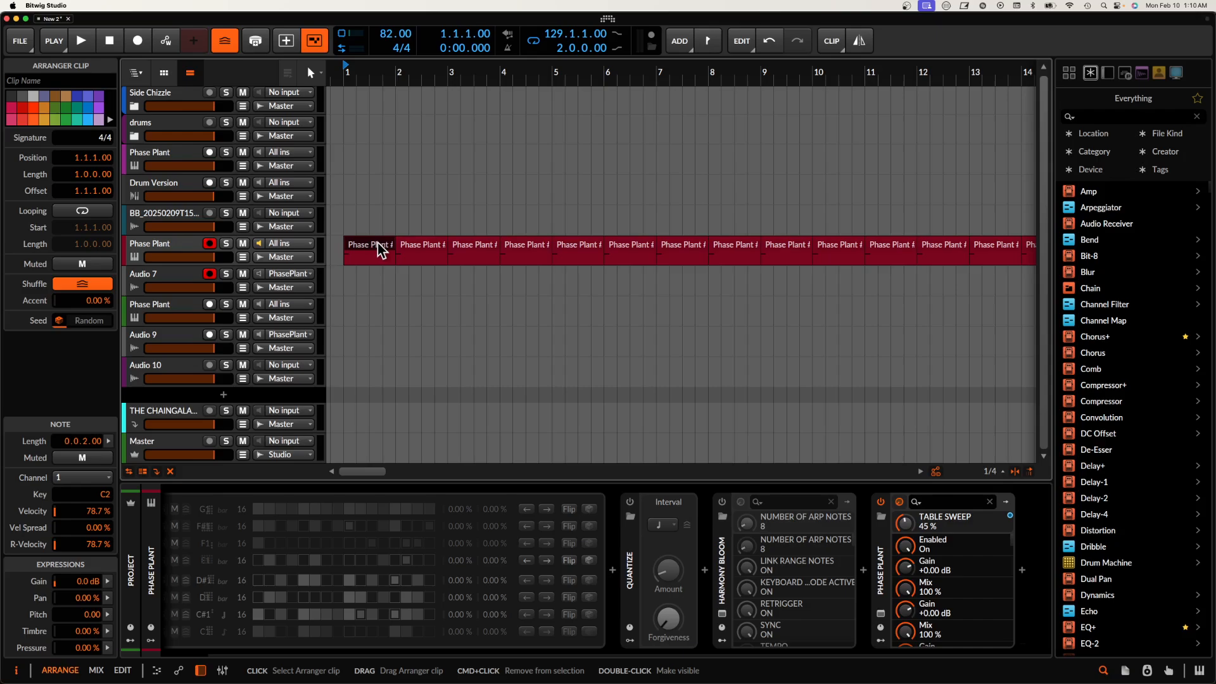
{"action": "scroll", "coordinate": [380, 251], "scroll_direction": "down", "scroll_amount": 2}
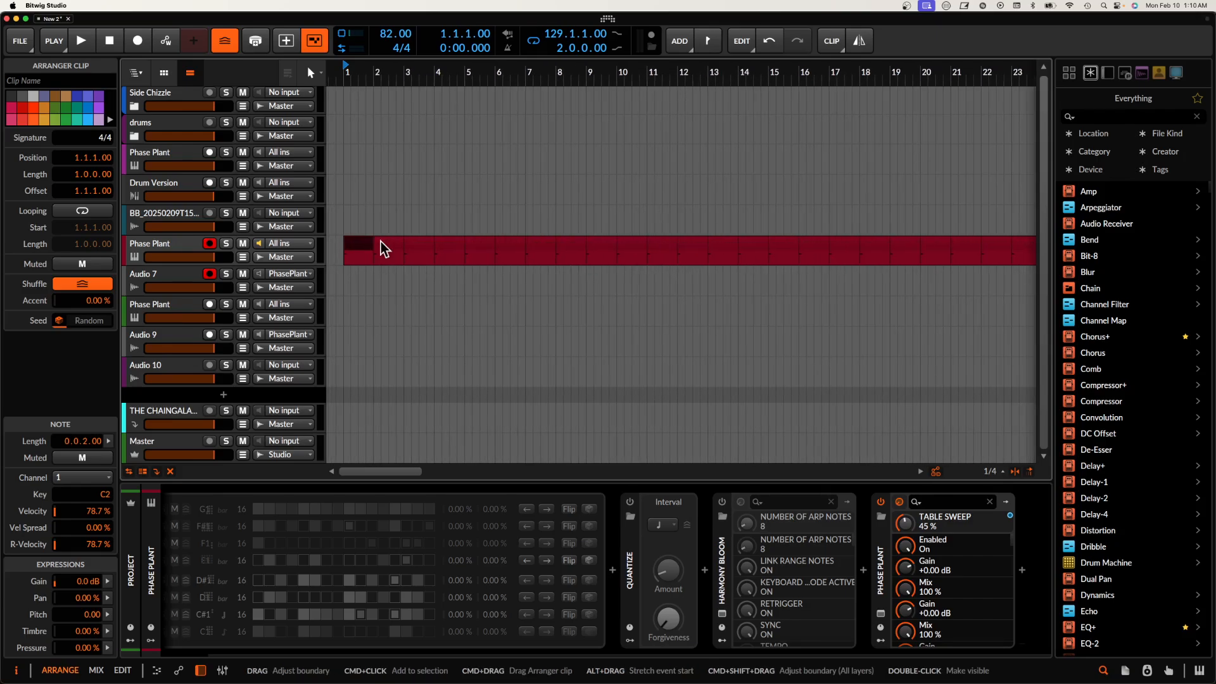
{"action": "left_click_drag", "start_coordinate": [358, 245], "coordinate": [542, 248]}
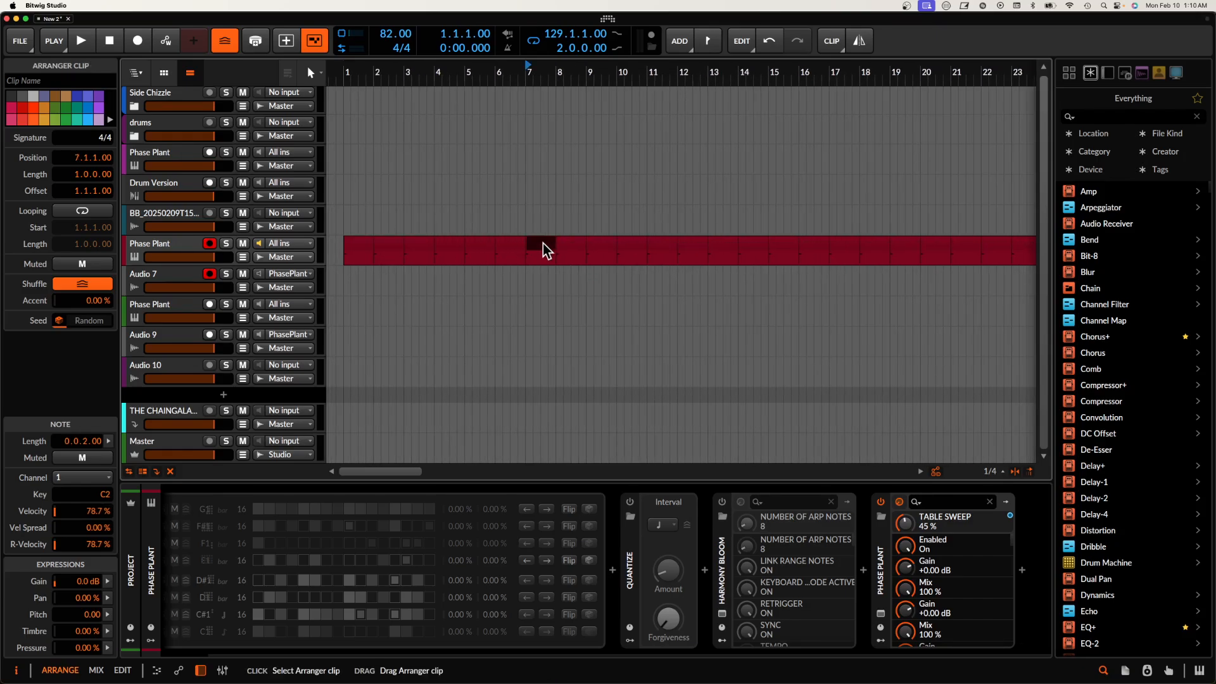
{"action": "left_click", "coordinate": [363, 244], "text": "shift"}
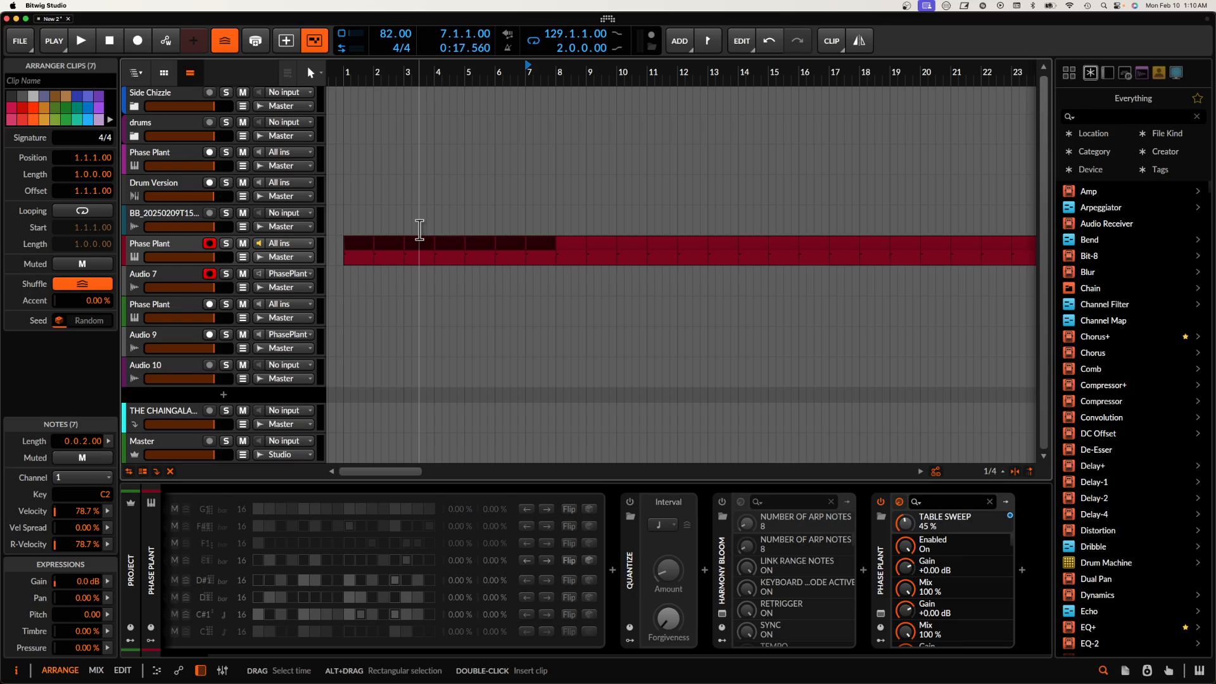
{"action": "key", "text": "super+b"}
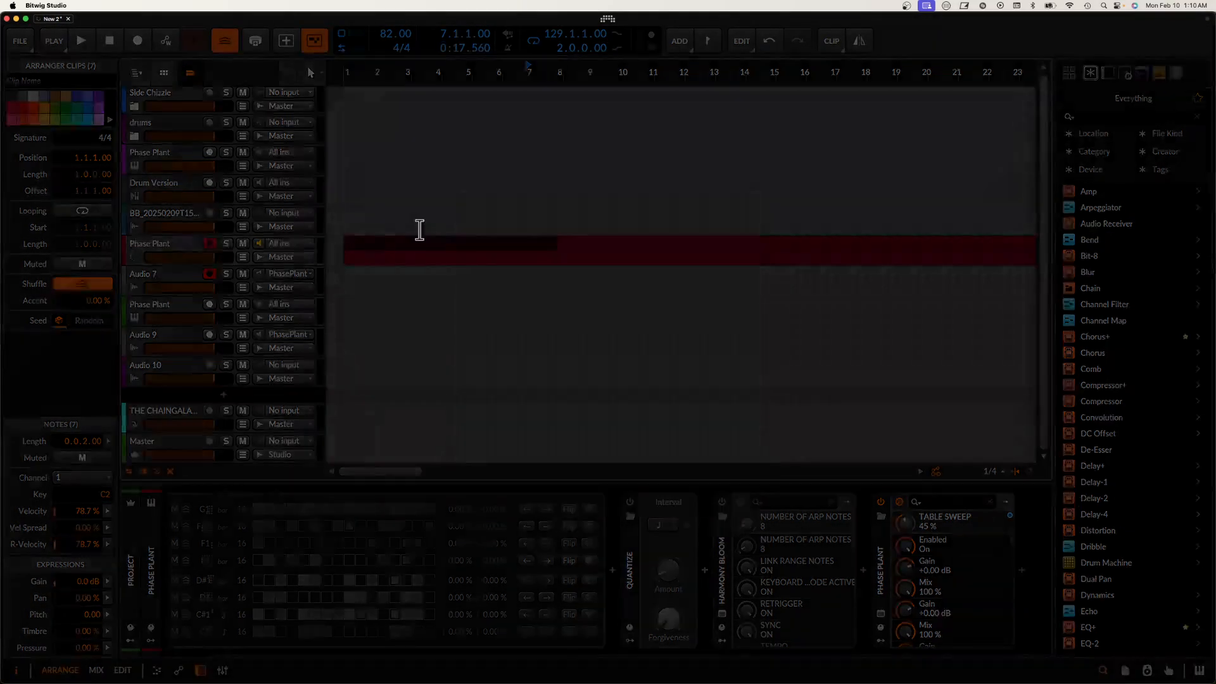
Step: Solo the Audio 7 track and play the bounced clip at bar 1
{"action": "left_click", "coordinate": [355, 287]}
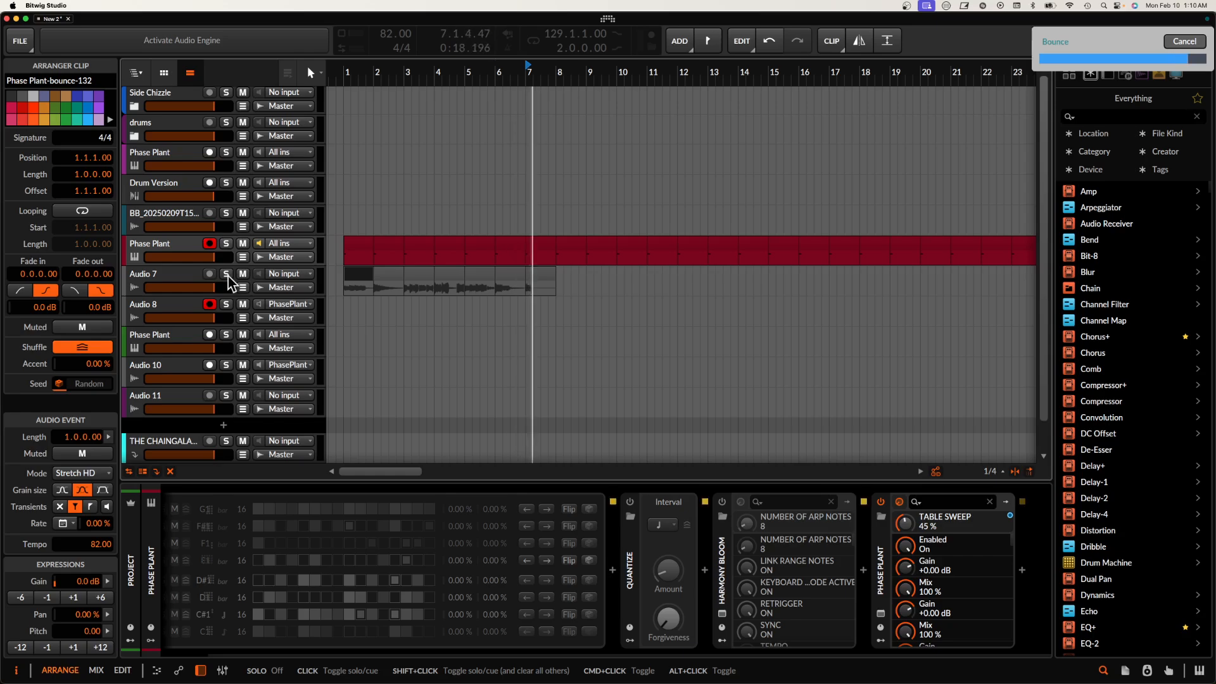
{"action": "left_click", "coordinate": [226, 273]}
{"action": "scroll", "coordinate": [364, 277], "scroll_direction": "up", "scroll_amount": 3}
{"action": "scroll", "coordinate": [364, 277], "scroll_direction": "down", "scroll_amount": 2}
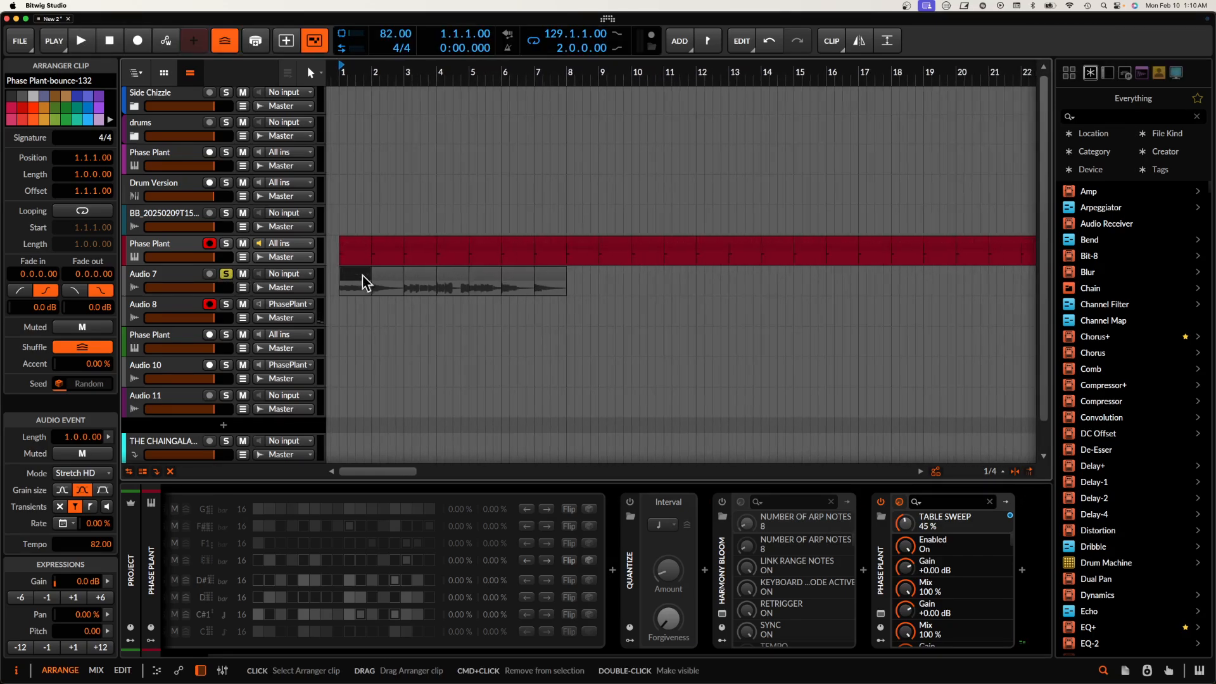
{"action": "key", "text": "space"}
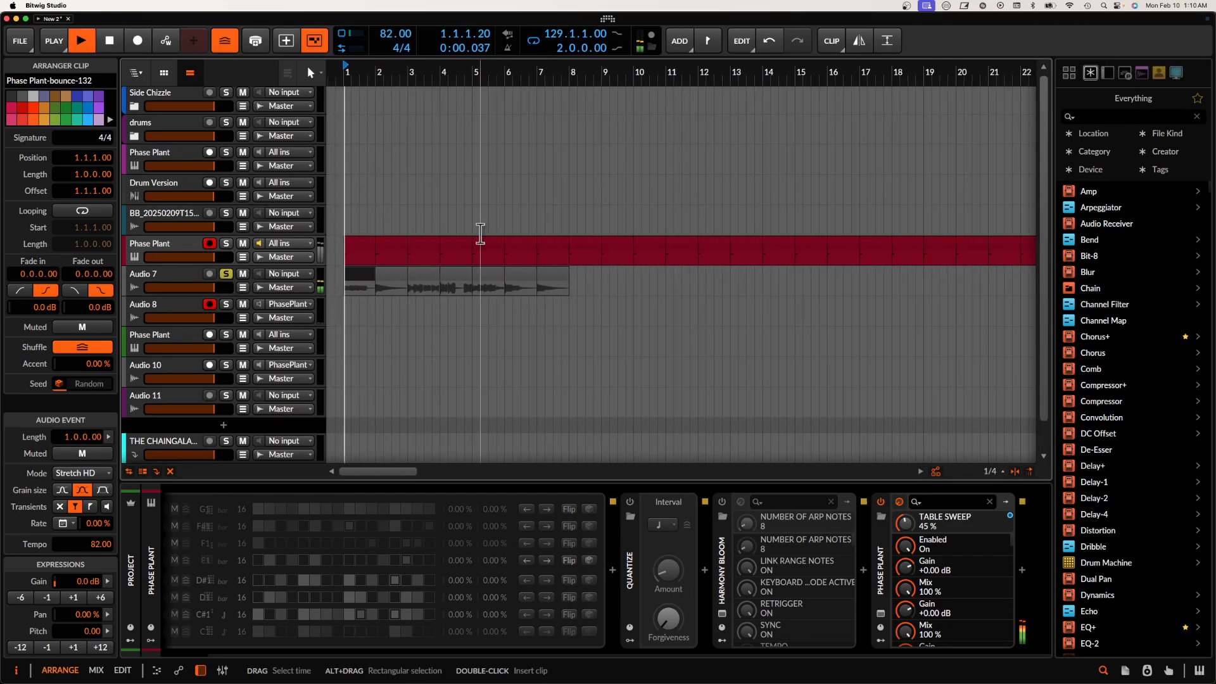
Step: Audition the bounced clips on Audio 7 one after another, from bar 2 through bar 7
{"action": "left_click", "coordinate": [391, 281]}
{"action": "key", "text": "space"}
{"action": "left_click", "coordinate": [423, 279]}
{"action": "key", "text": "space"}
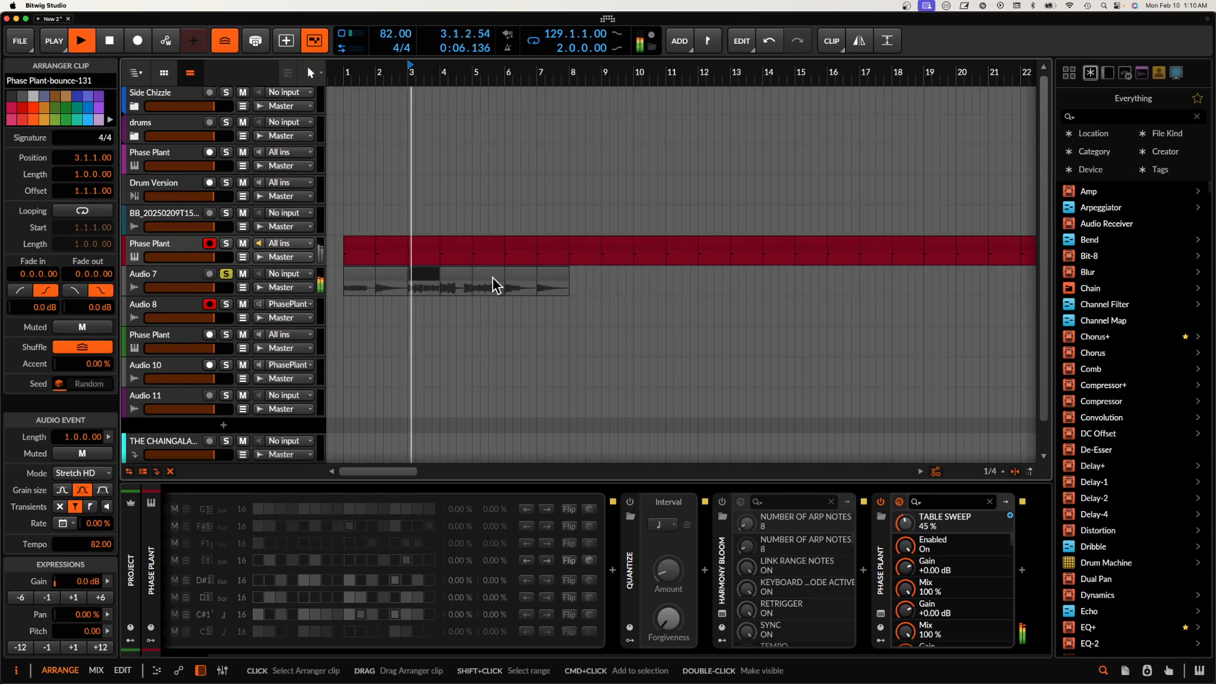
{"action": "key", "text": "space"}
{"action": "left_click", "coordinate": [457, 276]}
{"action": "key", "text": "space"}
{"action": "left_click", "coordinate": [499, 277]}
{"action": "key", "text": "space"}
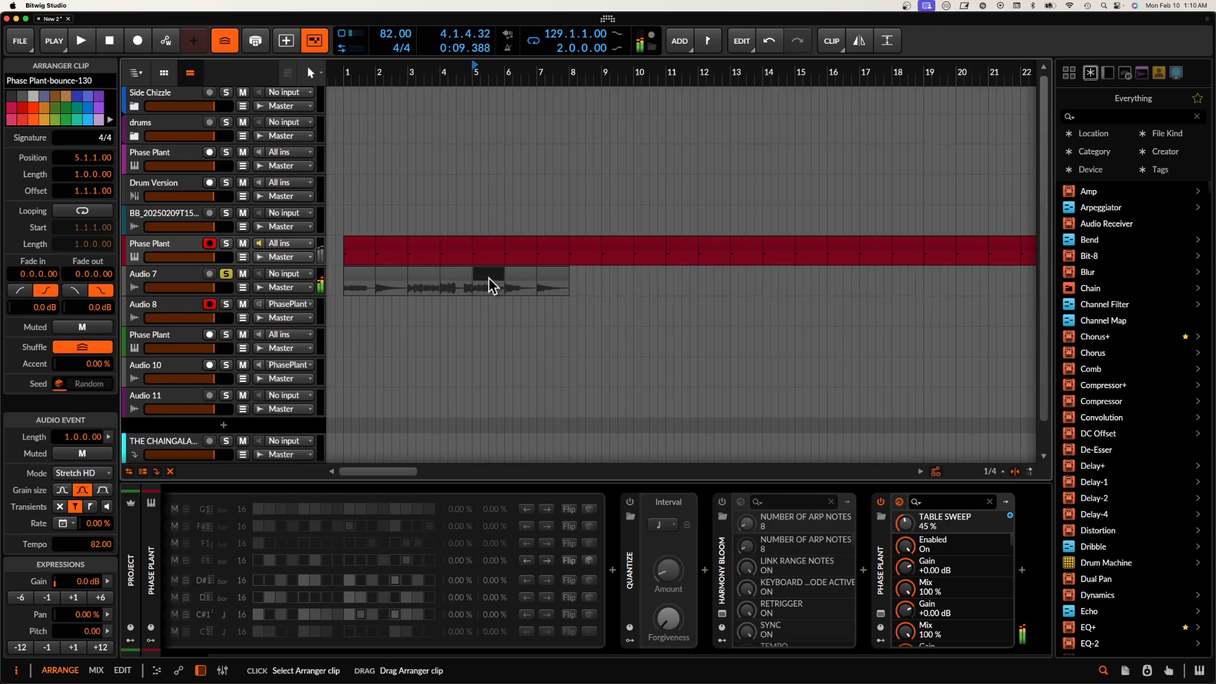
{"action": "key", "text": "space"}
{"action": "key", "text": "space"}
{"action": "left_click", "coordinate": [525, 285]}
{"action": "key", "text": "space"}
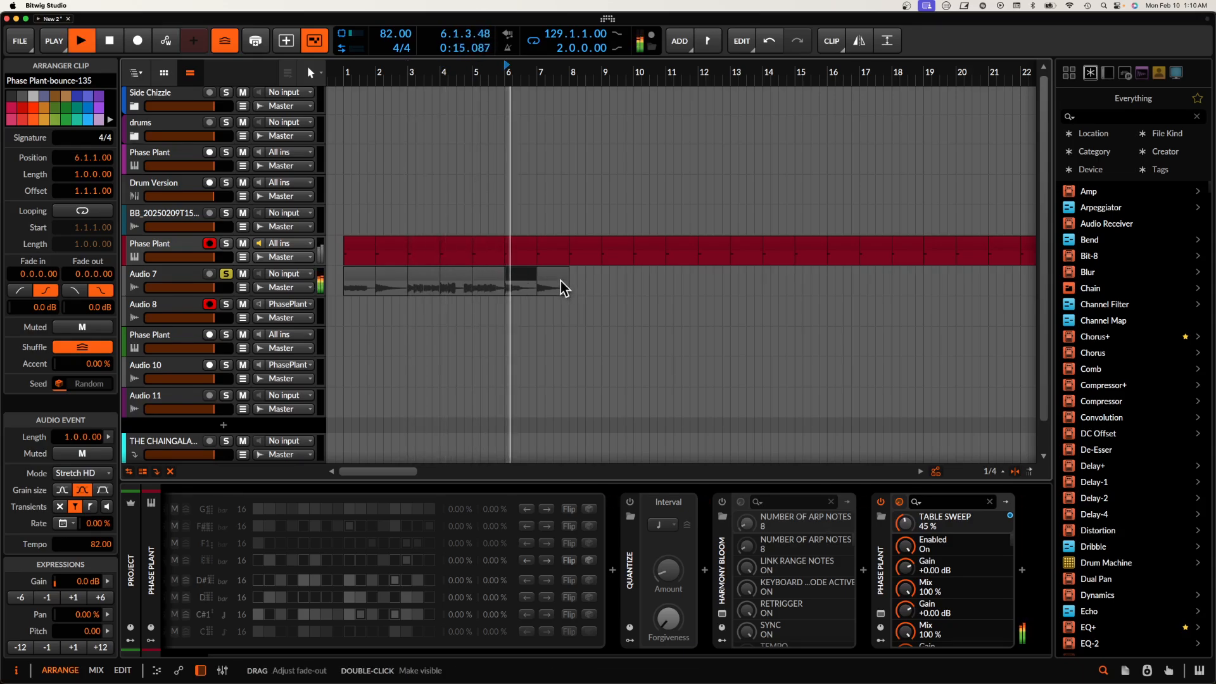
{"action": "key", "text": "space"}
{"action": "left_click", "coordinate": [554, 281]}
Step: Delete the bounced clips at bars 6 and 3 on Audio 7, and select the remaining bounced clips
{"action": "key", "text": "space"}
{"action": "key", "text": "space"}
{"action": "left_click", "coordinate": [517, 280]}
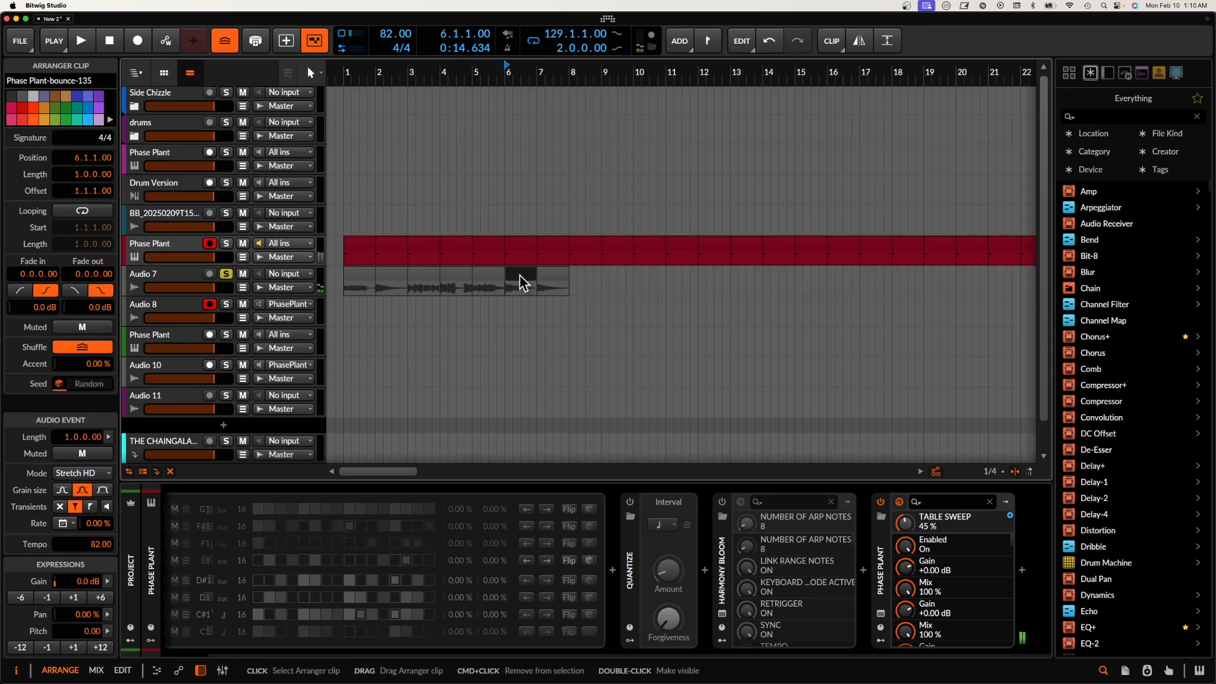
{"action": "key", "text": "Delete"}
{"action": "left_click", "coordinate": [464, 285]}
{"action": "key", "text": "space"}
{"action": "key", "text": "space"}
{"action": "left_click", "coordinate": [421, 281]}
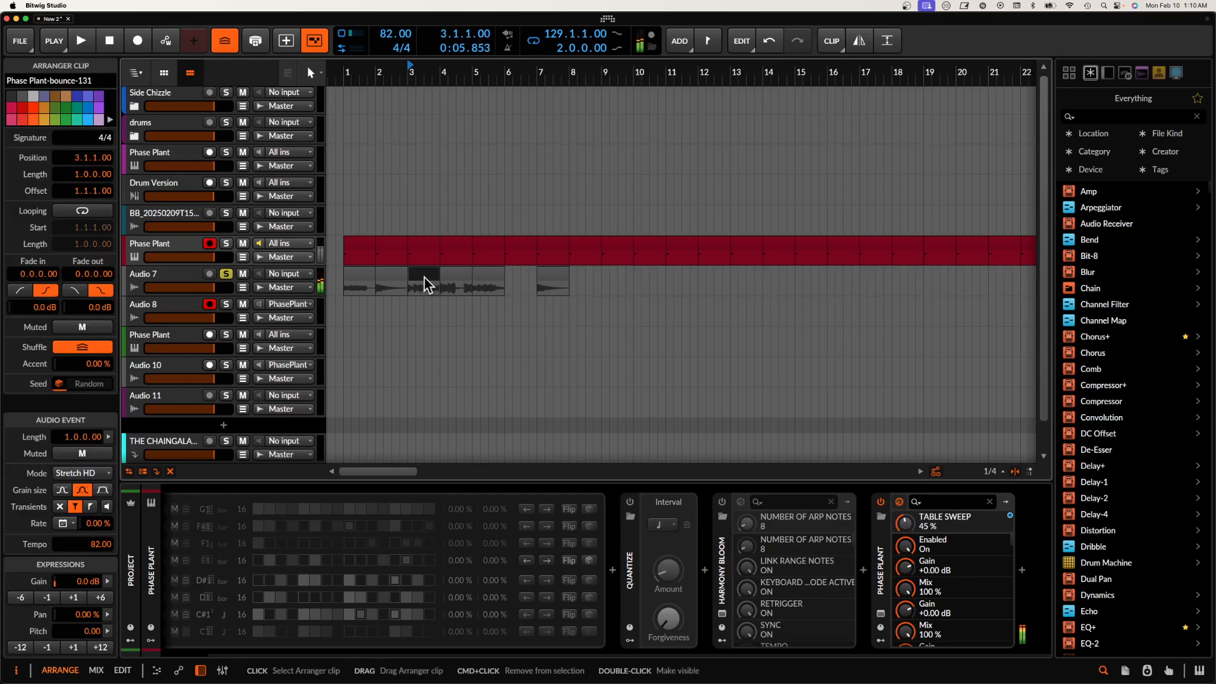
{"action": "key", "text": "space"}
{"action": "key", "text": "space"}
{"action": "key", "text": "Delete"}
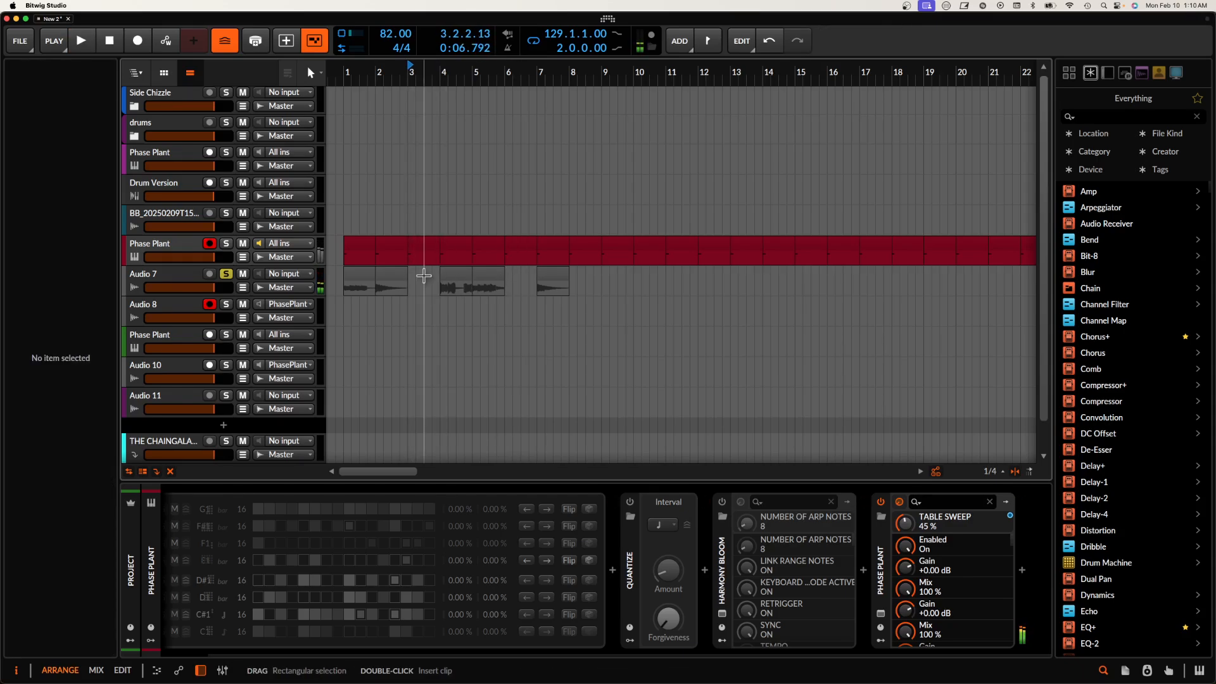
{"action": "left_click", "coordinate": [360, 280]}
{"action": "left_click", "coordinate": [556, 272], "text": "shift"}
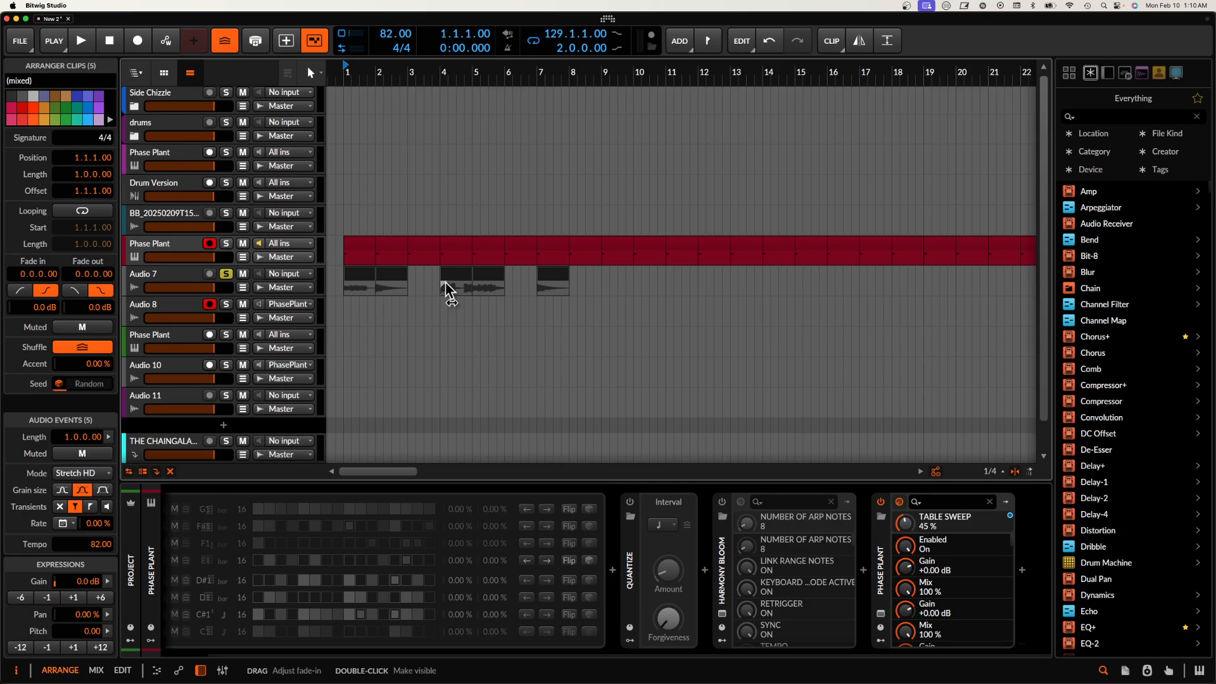
Step: Open the Phase Plant editor of the red instrument track and reset the GRIMLOCK 2 wavetable's frame to 1
{"action": "left_click", "coordinate": [175, 251]}
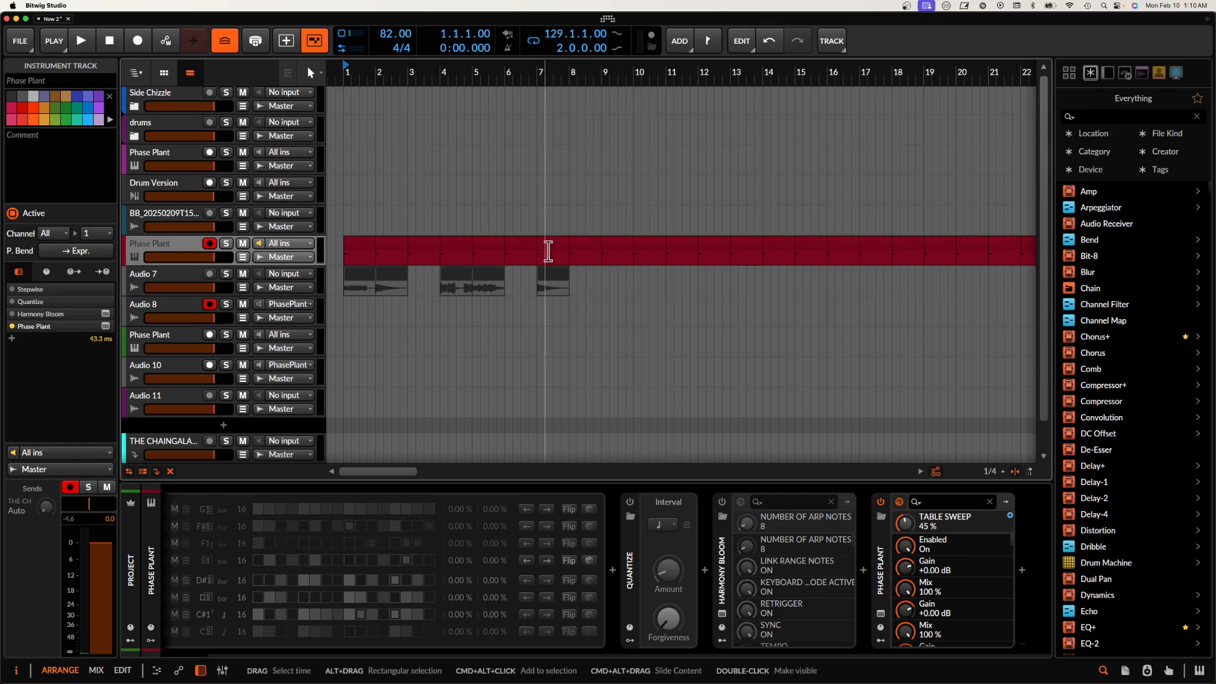
{"action": "left_click", "coordinate": [881, 614]}
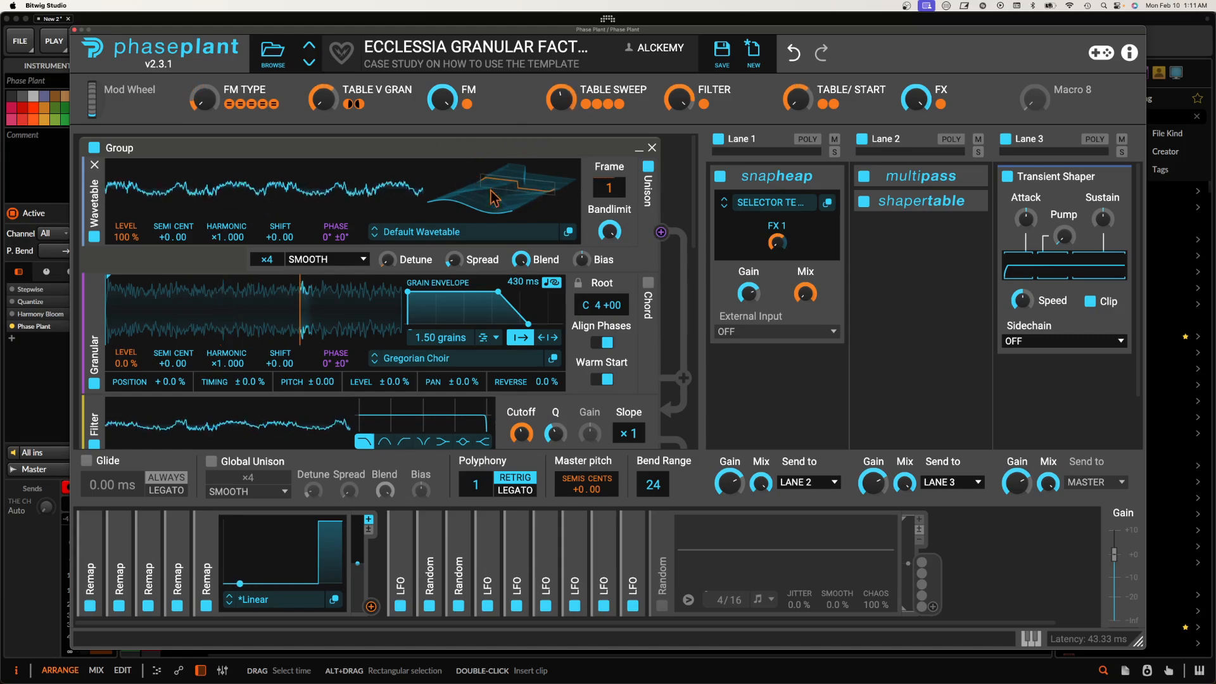
{"action": "scroll", "coordinate": [330, 250], "scroll_direction": "down", "scroll_amount": 7}
{"action": "scroll", "coordinate": [322, 251], "scroll_direction": "up", "scroll_amount": 1}
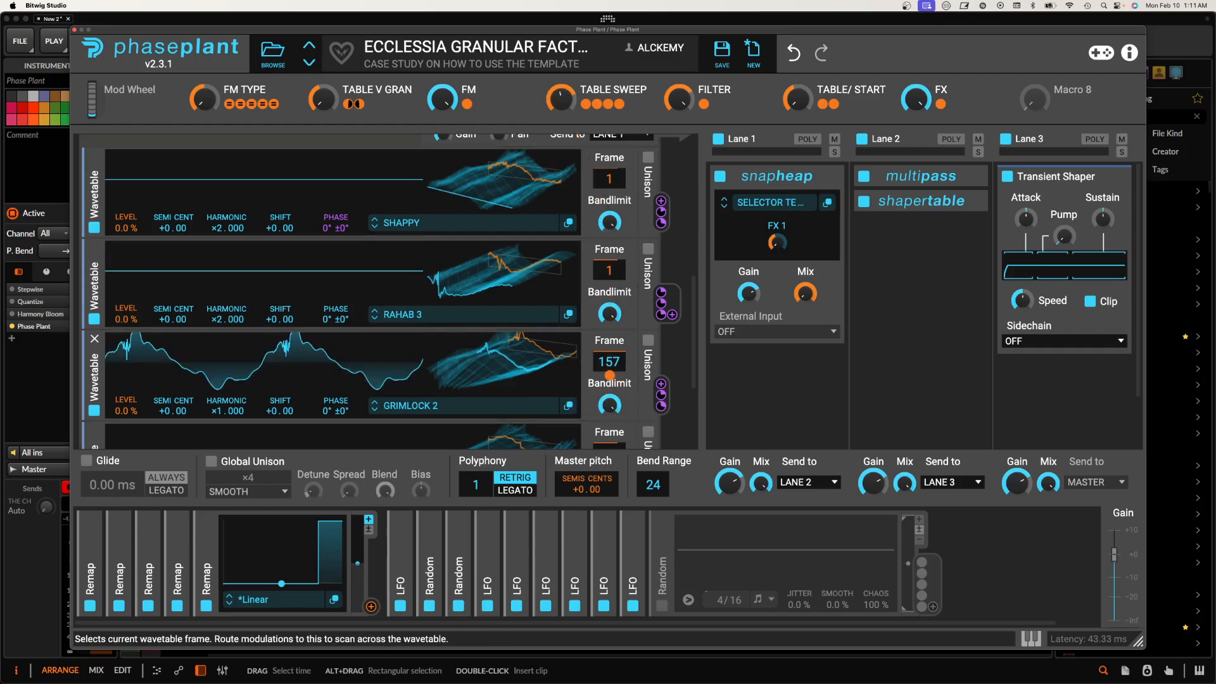
{"action": "double_click", "coordinate": [609, 375]}
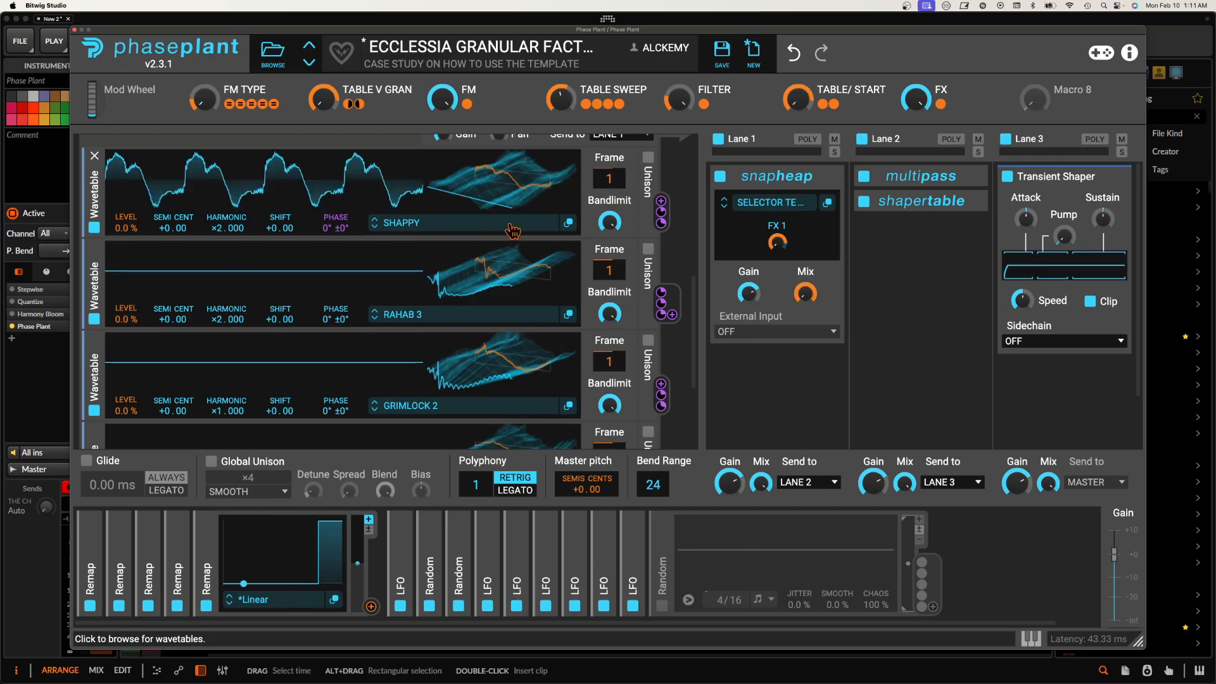
Step: Examine the wavetable generators and the effects inside Lane 1's Snap Heap, and close the plugin windows
{"action": "scroll", "coordinate": [513, 231], "scroll_direction": "down", "scroll_amount": 1}
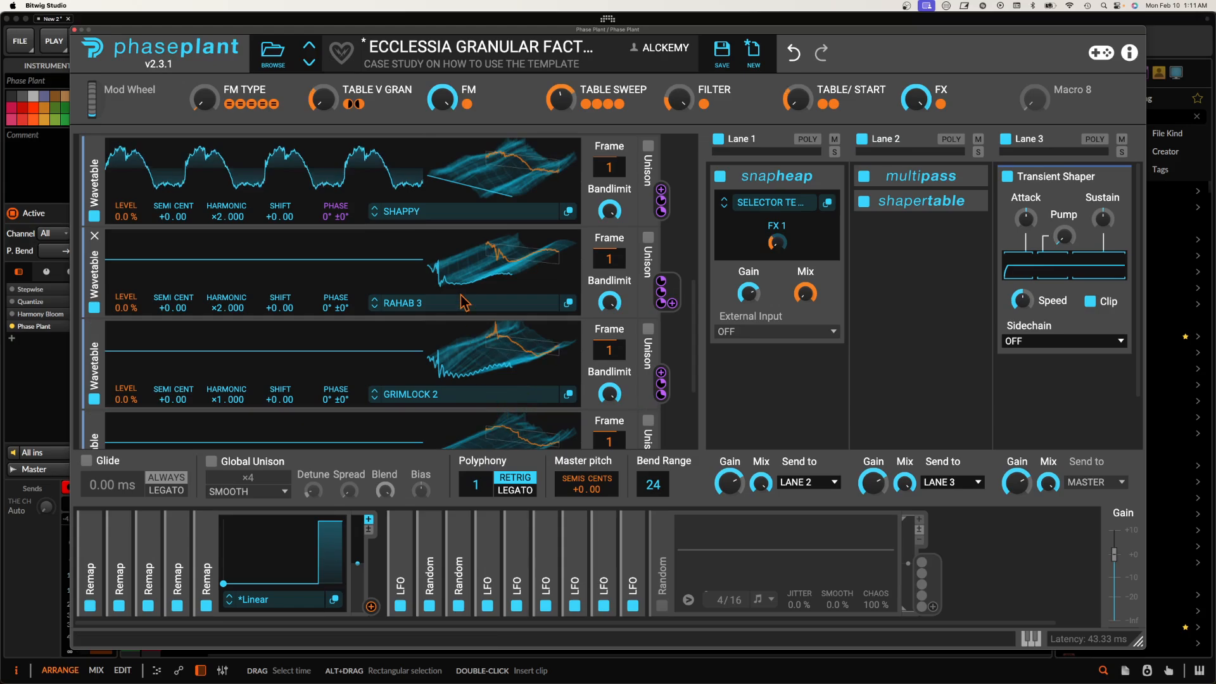
{"action": "scroll", "coordinate": [463, 302], "scroll_direction": "down", "scroll_amount": 2}
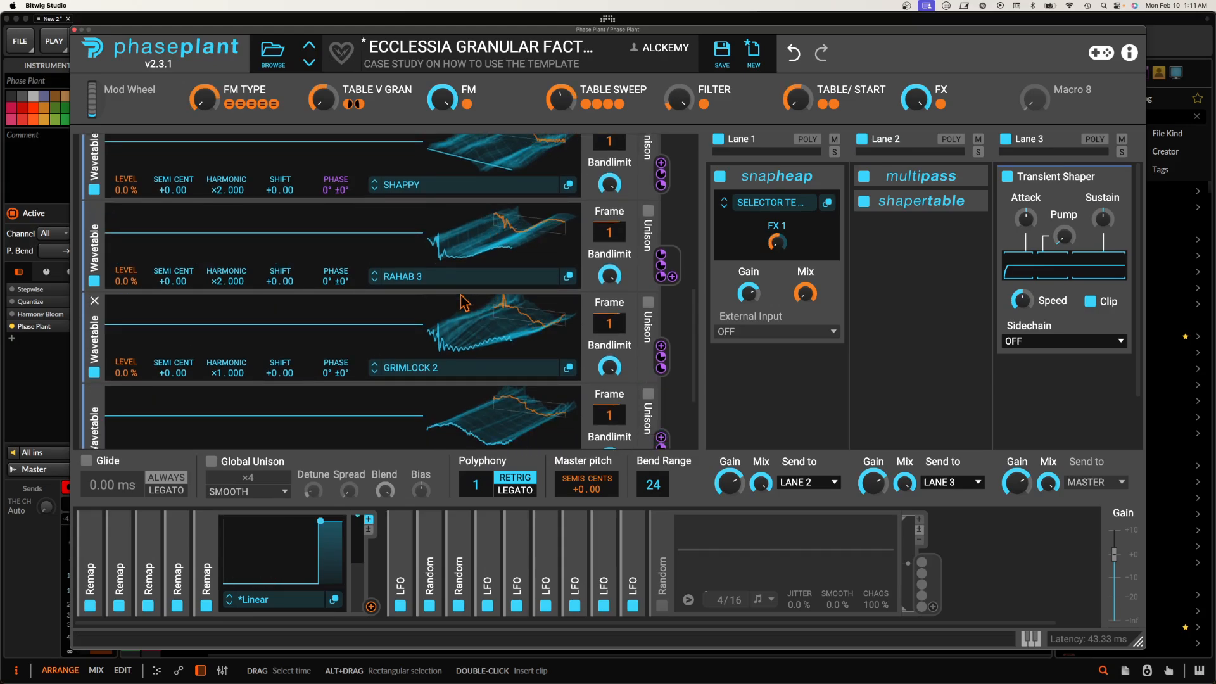
{"action": "scroll", "coordinate": [464, 302], "scroll_direction": "up", "scroll_amount": 1}
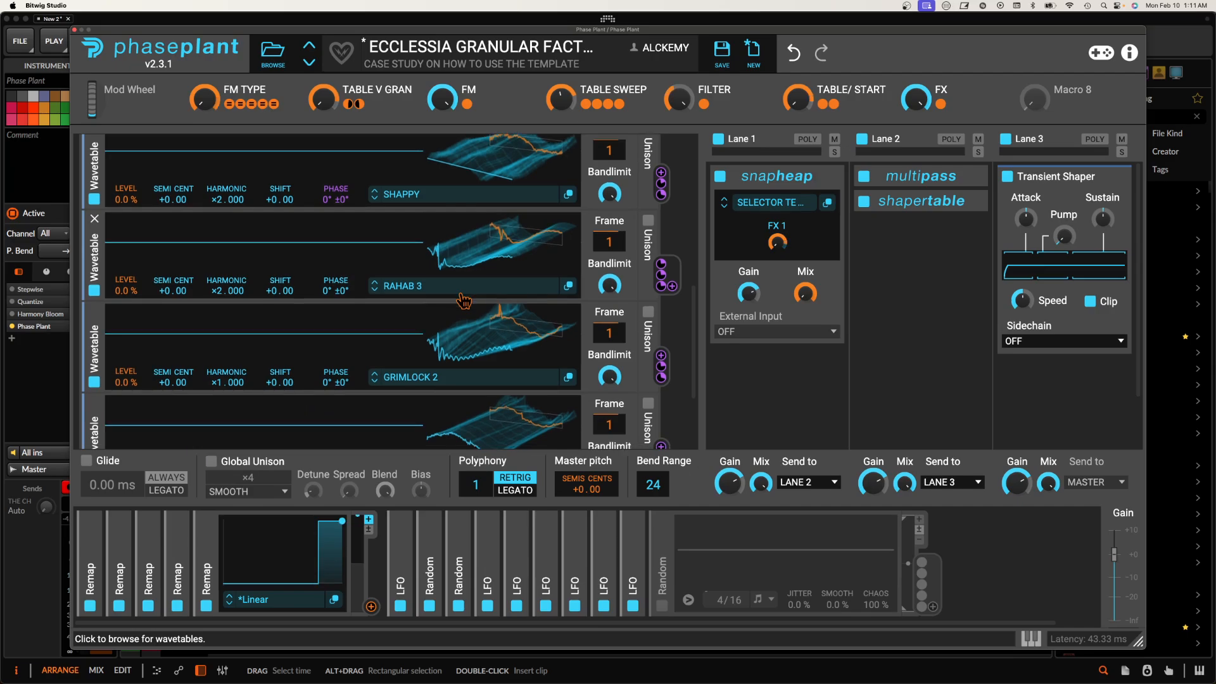
{"action": "scroll", "coordinate": [464, 302], "scroll_direction": "down", "scroll_amount": 4}
{"action": "scroll", "coordinate": [464, 301], "scroll_direction": "up", "scroll_amount": 10}
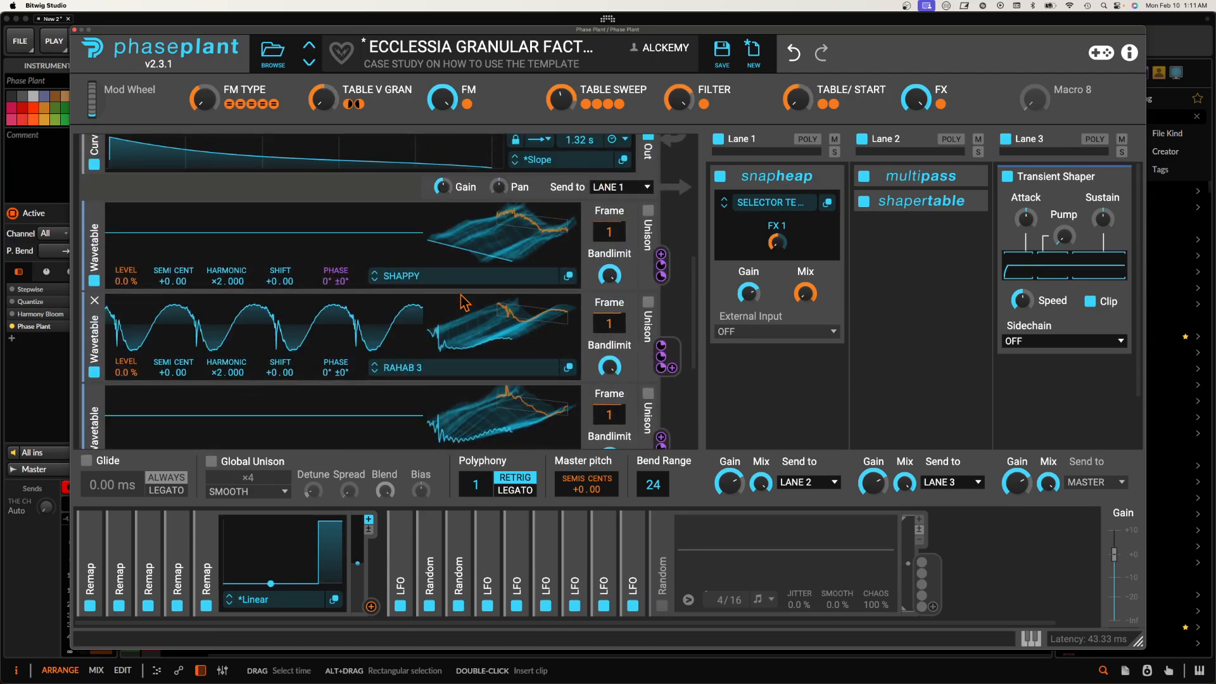
{"action": "left_click", "coordinate": [827, 203]}
{"action": "left_click_drag", "start_coordinate": [753, 219], "coordinate": [756, 131]}
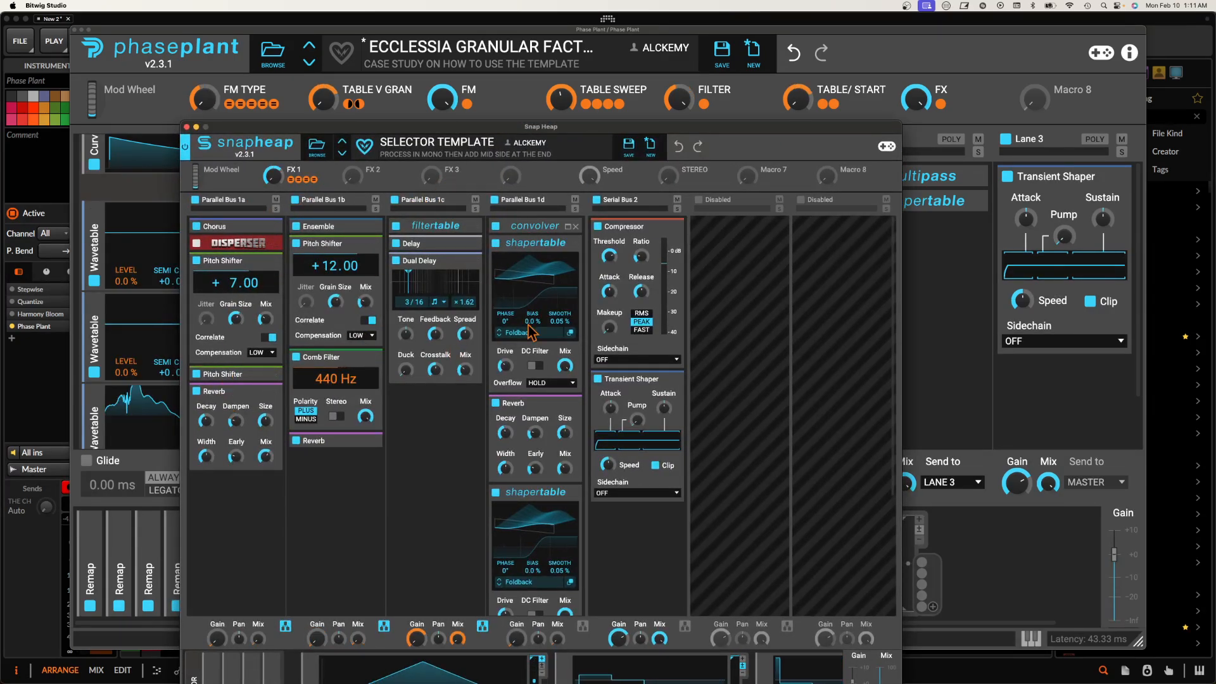
{"action": "left_click", "coordinate": [187, 127]}
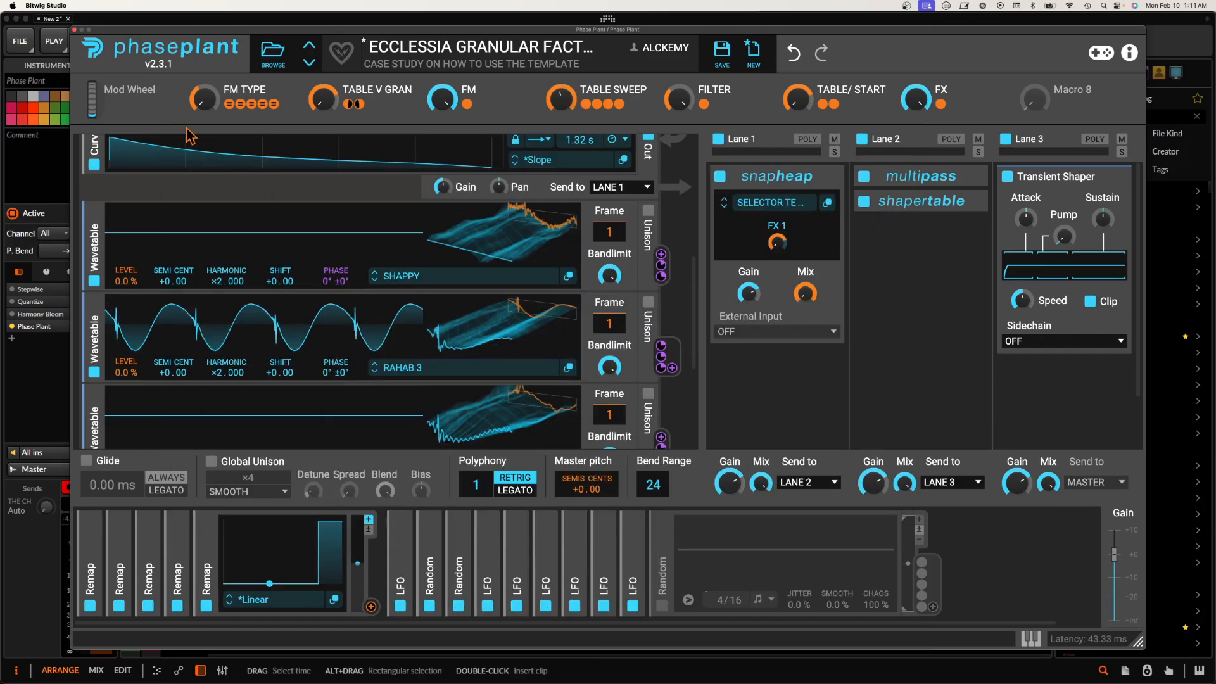
{"action": "left_click", "coordinate": [74, 29]}
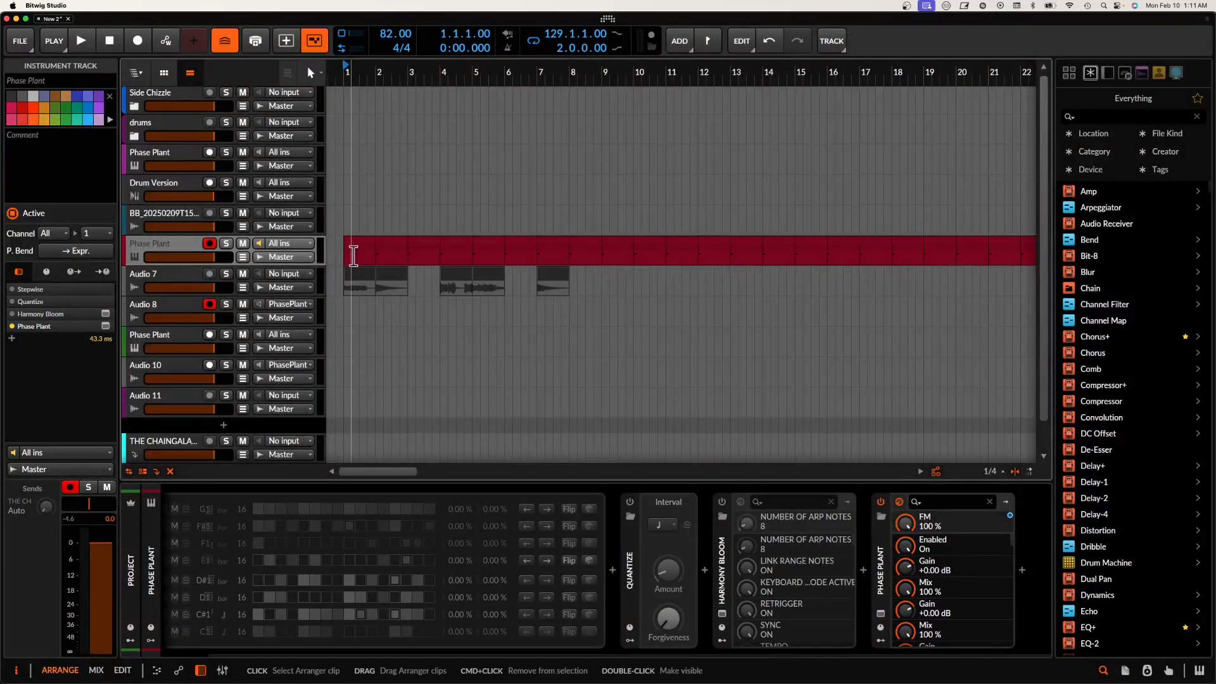
Step: View the note content of the first clip on the red Phase Plant track in the detail editor, and close it
{"action": "left_click", "coordinate": [349, 251]}
{"action": "scroll", "coordinate": [352, 252], "scroll_direction": "up", "scroll_amount": 3}
{"action": "scroll", "coordinate": [352, 252], "scroll_direction": "down", "scroll_amount": 1}
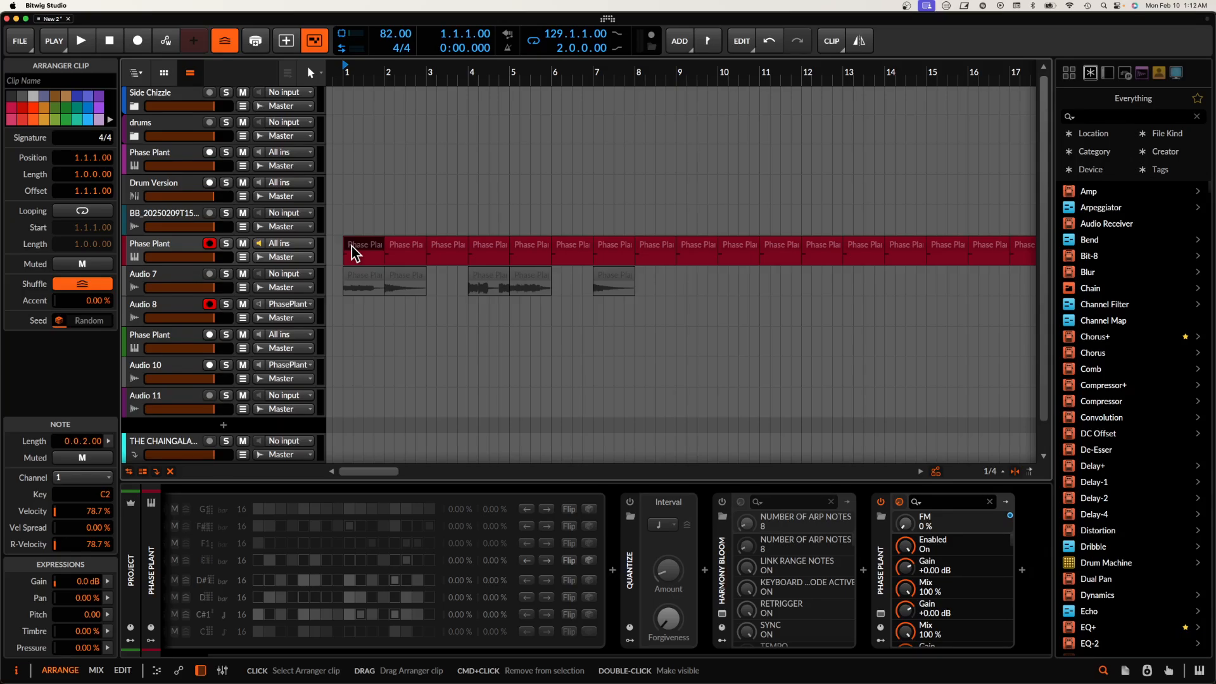
{"action": "double_click", "coordinate": [352, 252]}
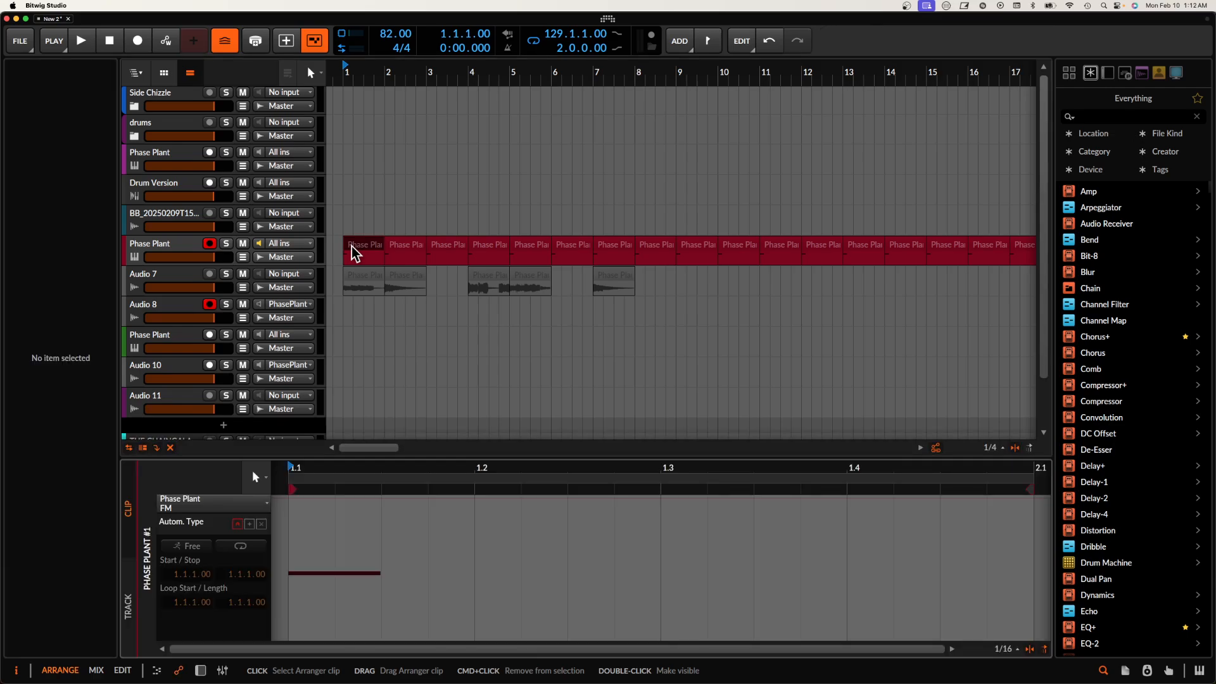
{"action": "key", "text": "e"}
Step: Show the device chain of the red Phase Plant track
{"action": "left_click", "coordinate": [196, 255]}
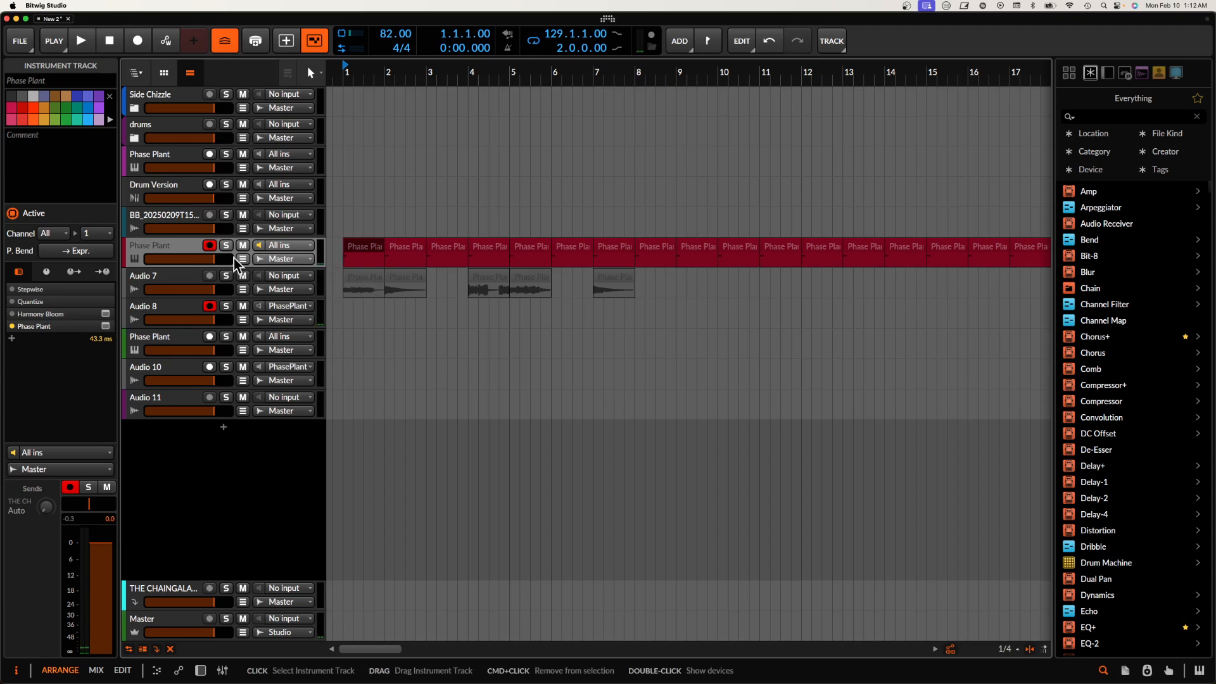
{"action": "left_click", "coordinate": [353, 254]}
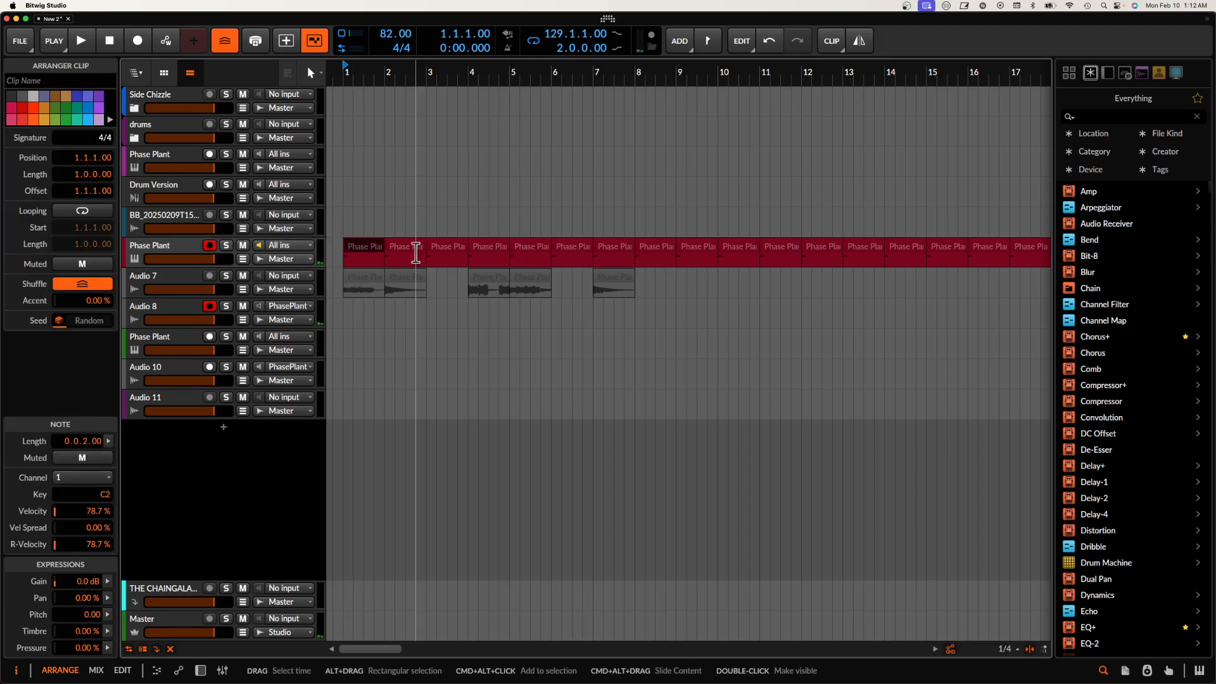
{"action": "key", "text": "d"}
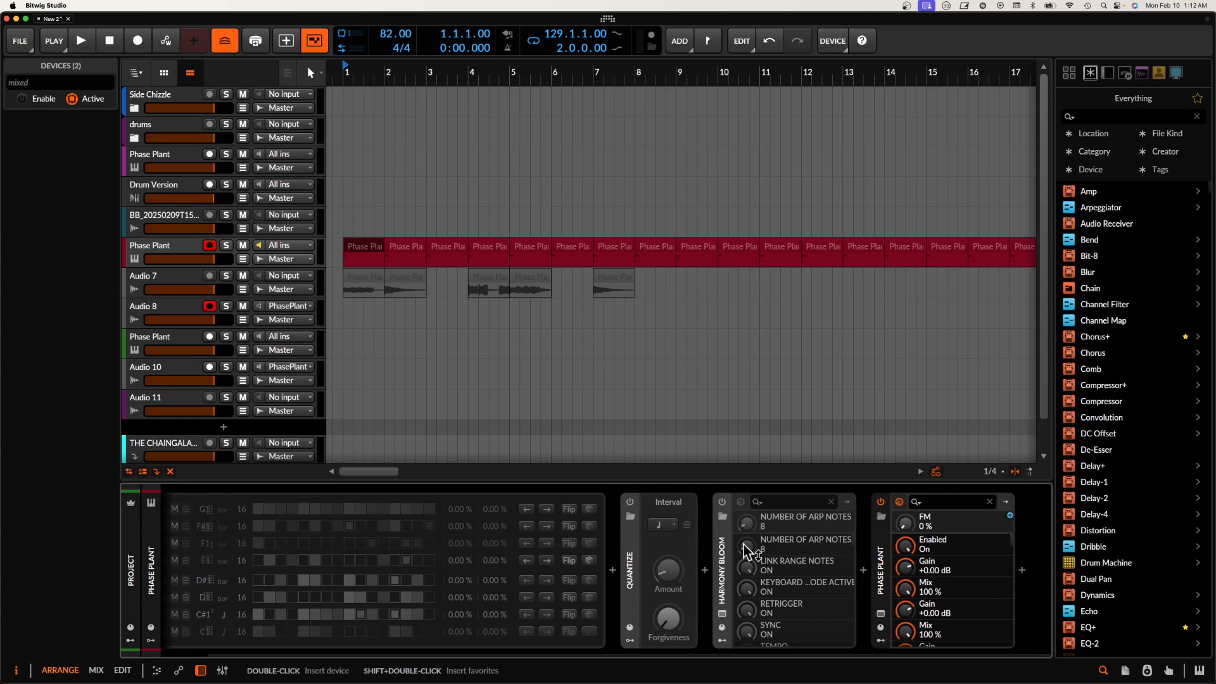
Step: Open the Phase Plant editor of the red instrument track and move its window clear of the track list
{"action": "left_click", "coordinate": [881, 614]}
{"action": "scroll", "coordinate": [440, 293], "scroll_direction": "up", "scroll_amount": 2}
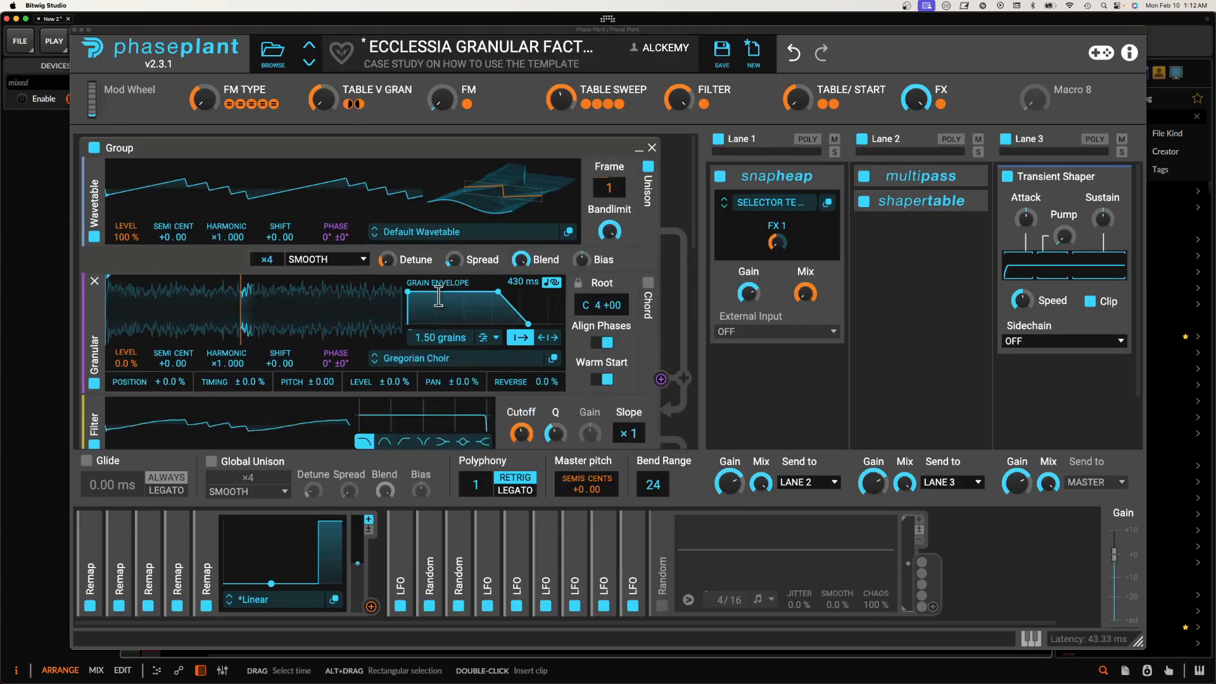
{"action": "left_click_drag", "start_coordinate": [405, 33], "coordinate": [548, 383]}
Step: Solo and disarm the red Phase Plant track, and turn on input monitoring for the Audio 8 track
{"action": "left_click", "coordinate": [226, 245]}
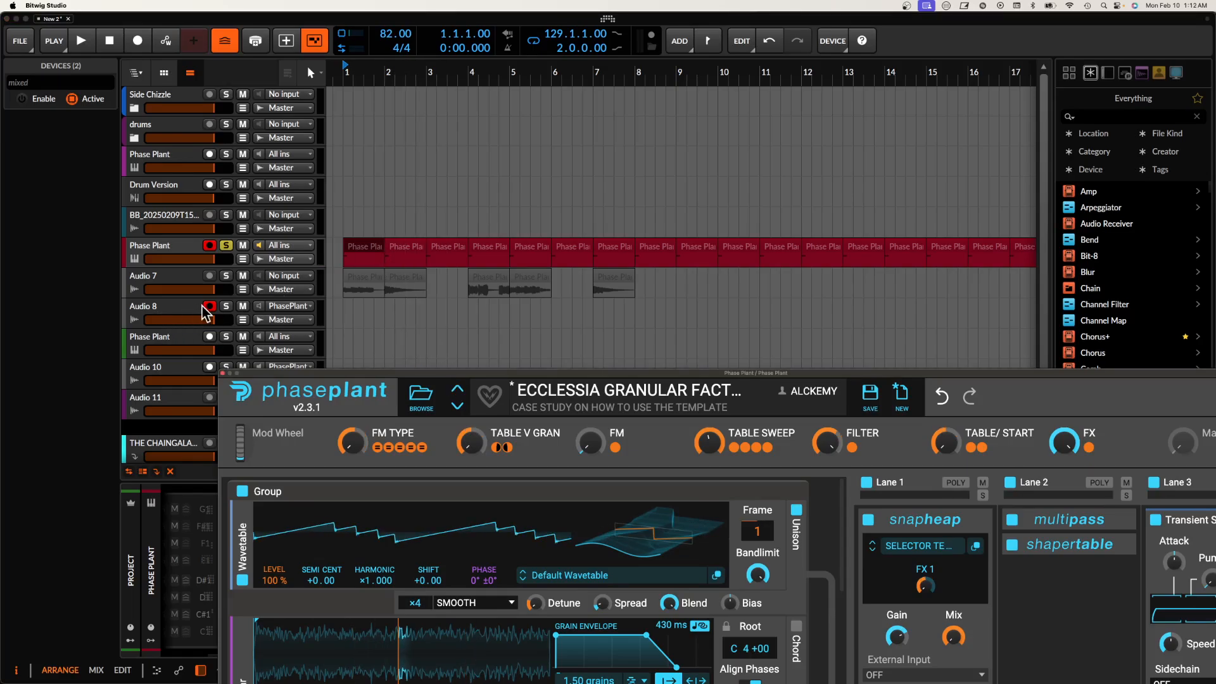
{"action": "left_click", "coordinate": [259, 306]}
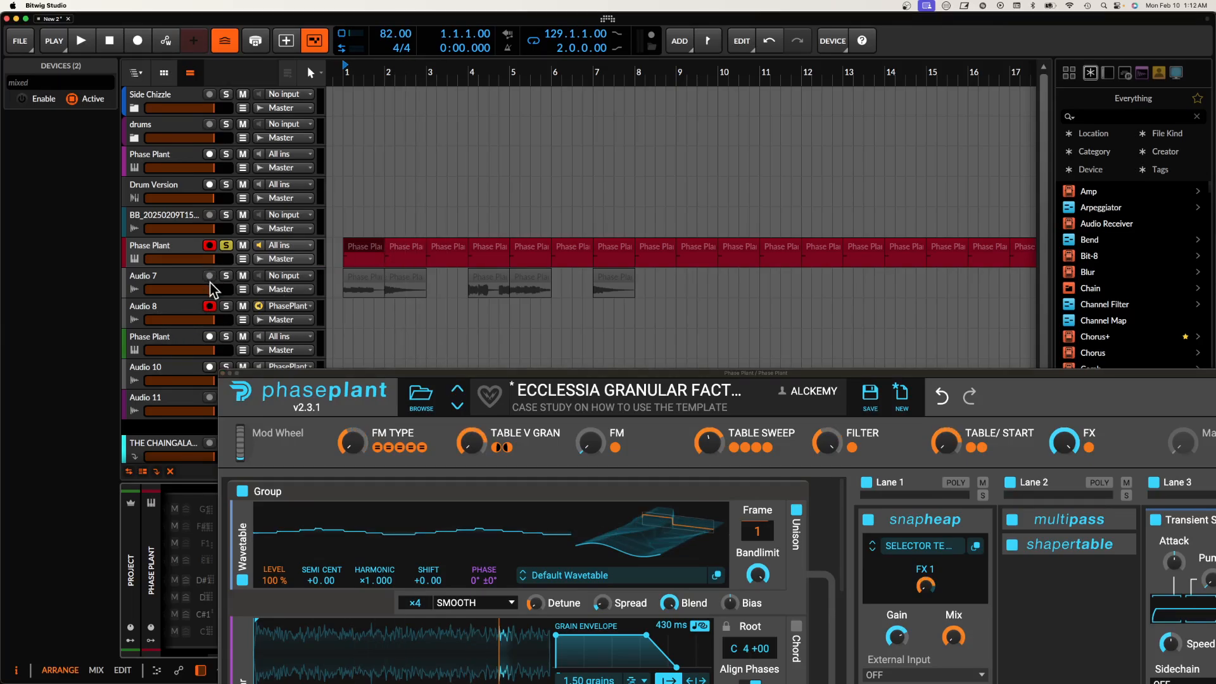
{"action": "left_click", "coordinate": [209, 247]}
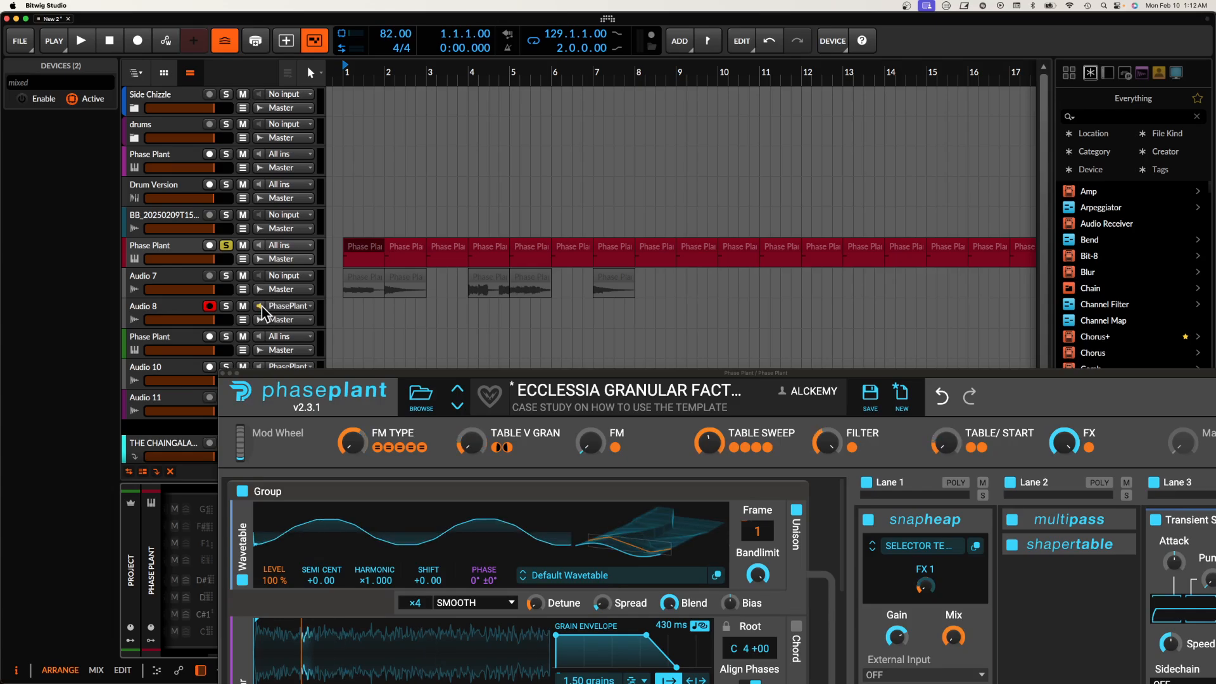
{"action": "left_click", "coordinate": [183, 310]}
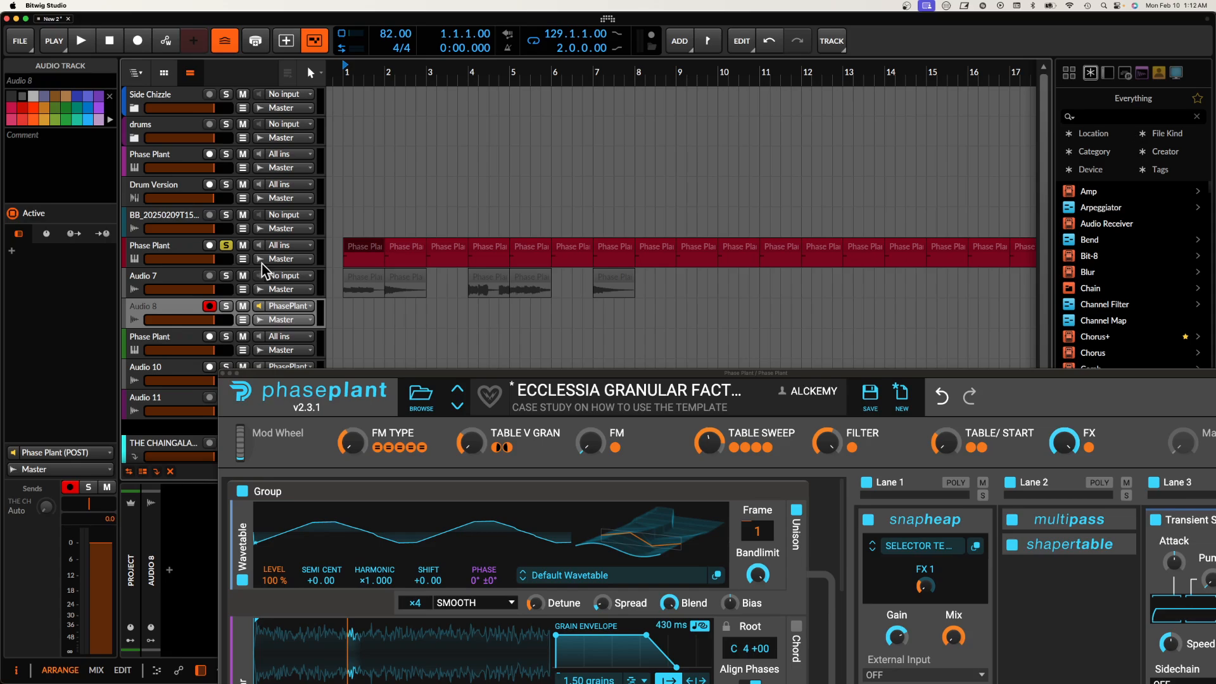
Step: Start recording the Phase Plant output onto Audio 8 and bring the whole plugin window into view
{"action": "key", "text": "space"}
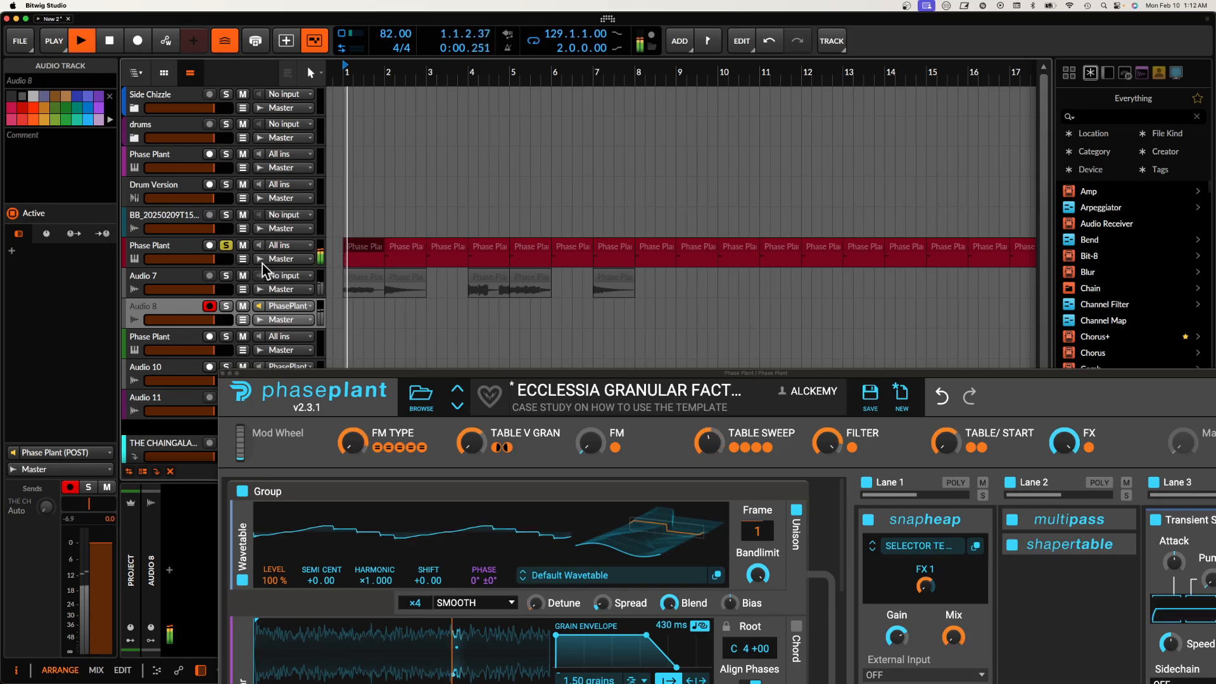
{"action": "left_click", "coordinate": [143, 41]}
{"action": "left_click_drag", "start_coordinate": [336, 375], "coordinate": [219, 143]}
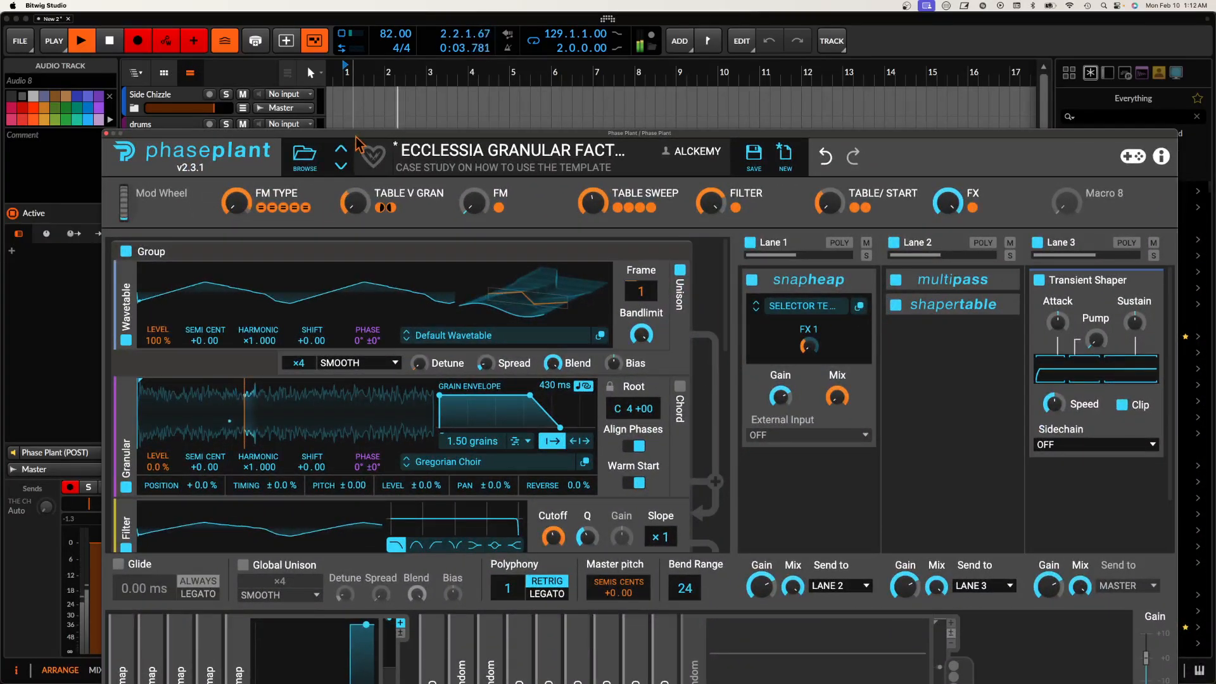
{"action": "left_click_drag", "start_coordinate": [358, 134], "coordinate": [301, 8]}
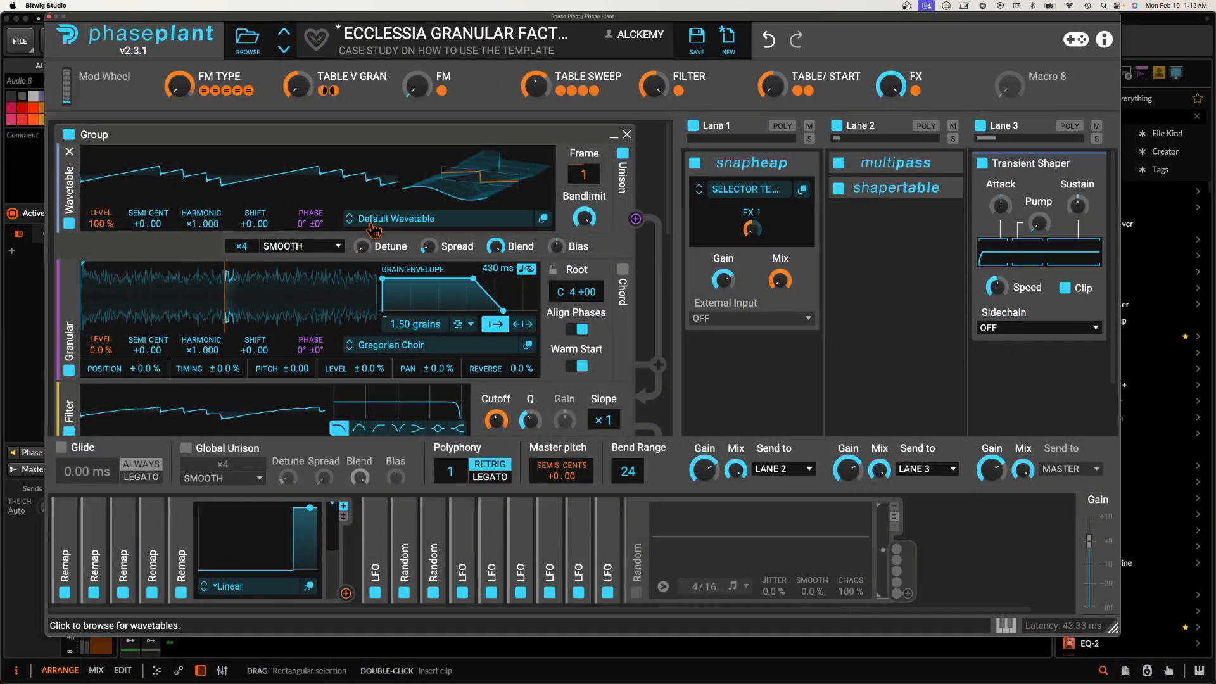
Step: Load the BETCH wavetable from the ECCLESIA Wavetables folder into the first wavetable generator
{"action": "left_click", "coordinate": [349, 222]}
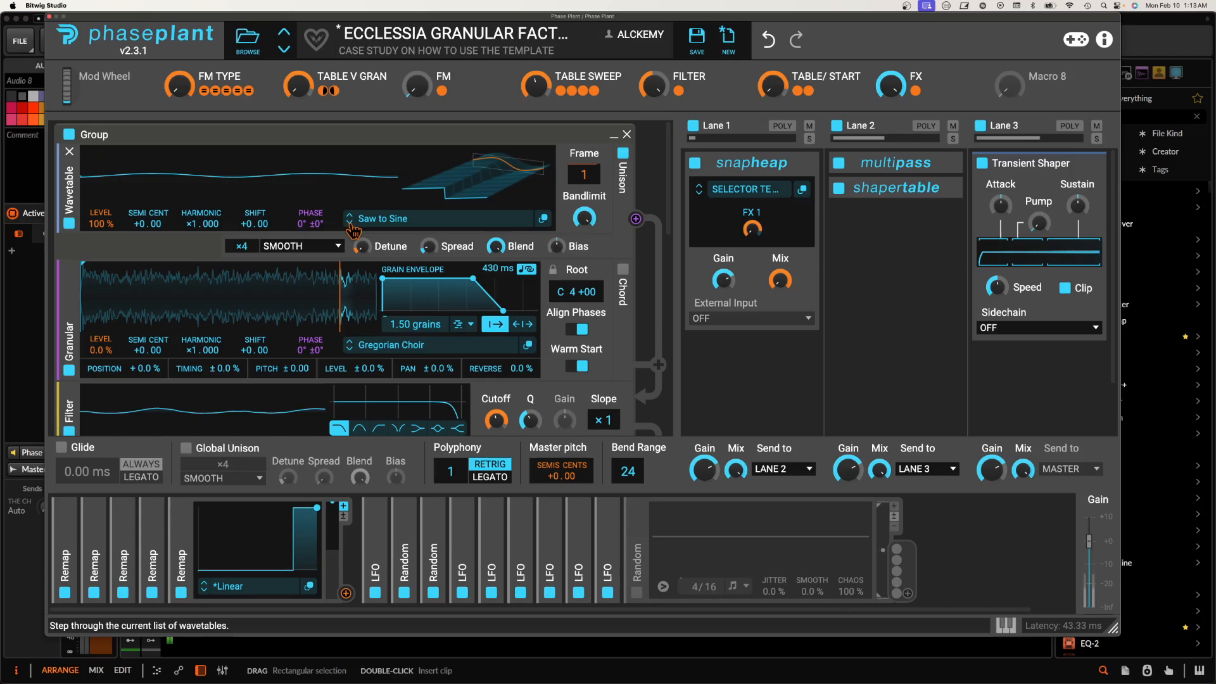
{"action": "left_click", "coordinate": [392, 221]}
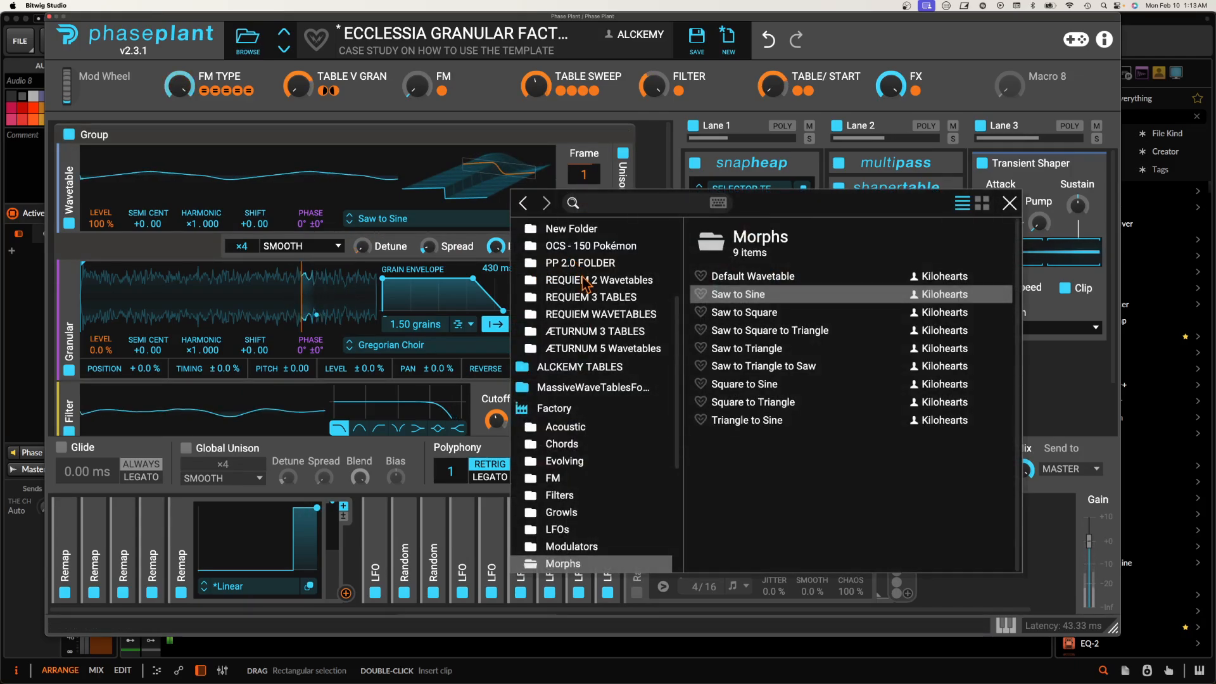
{"action": "scroll", "coordinate": [586, 285], "scroll_direction": "up", "scroll_amount": 3}
{"action": "left_click", "coordinate": [596, 353]}
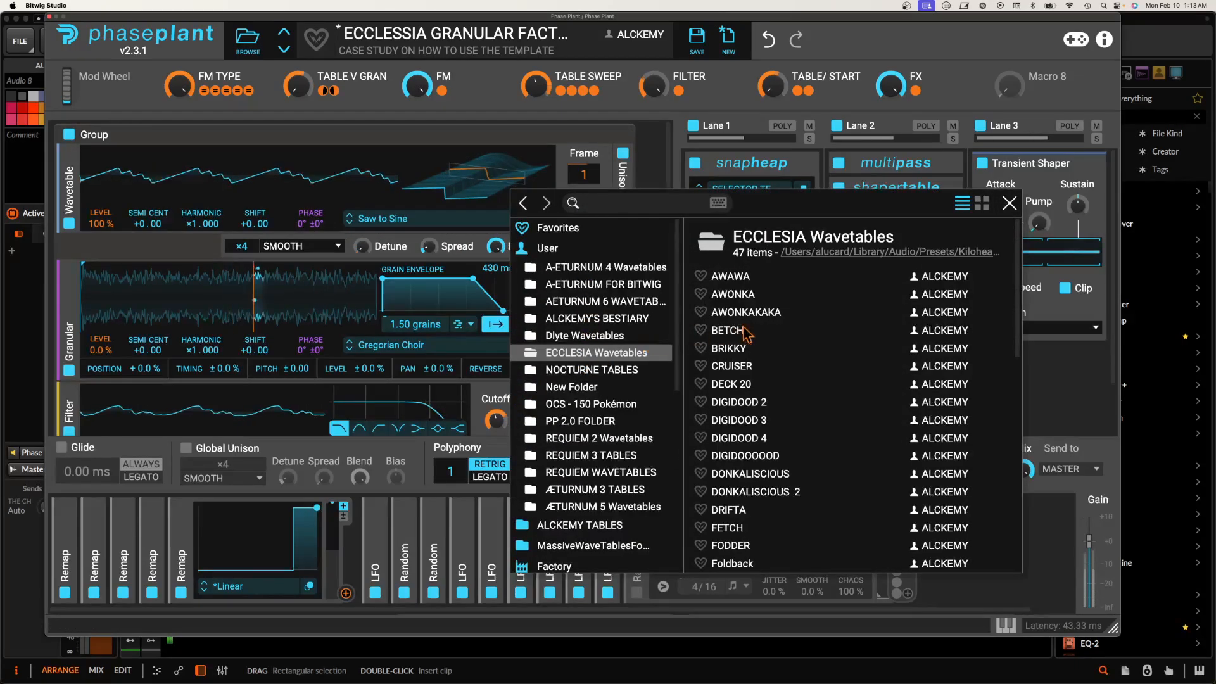
{"action": "left_click", "coordinate": [727, 330]}
{"action": "left_click", "coordinate": [412, 181]}
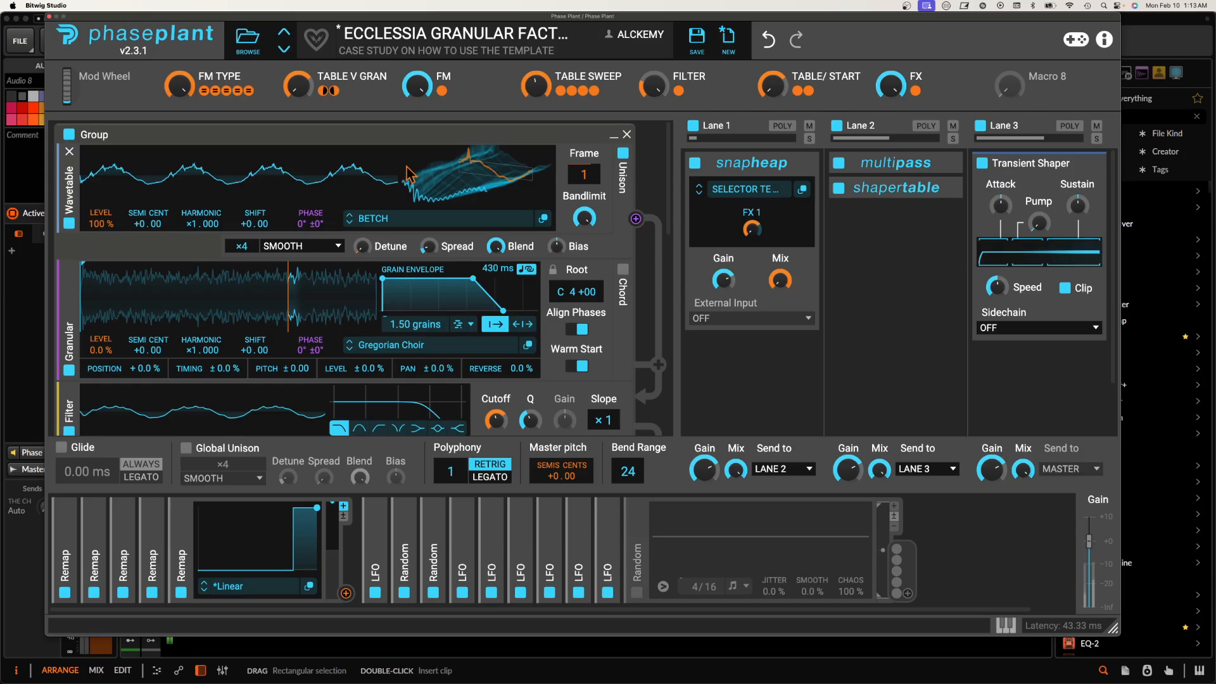
Step: Load Ecclesia C Samples5 from the Ecclesia Granular samples in C folder into the granular generator
{"action": "scroll", "coordinate": [362, 311], "scroll_direction": "down", "scroll_amount": 5}
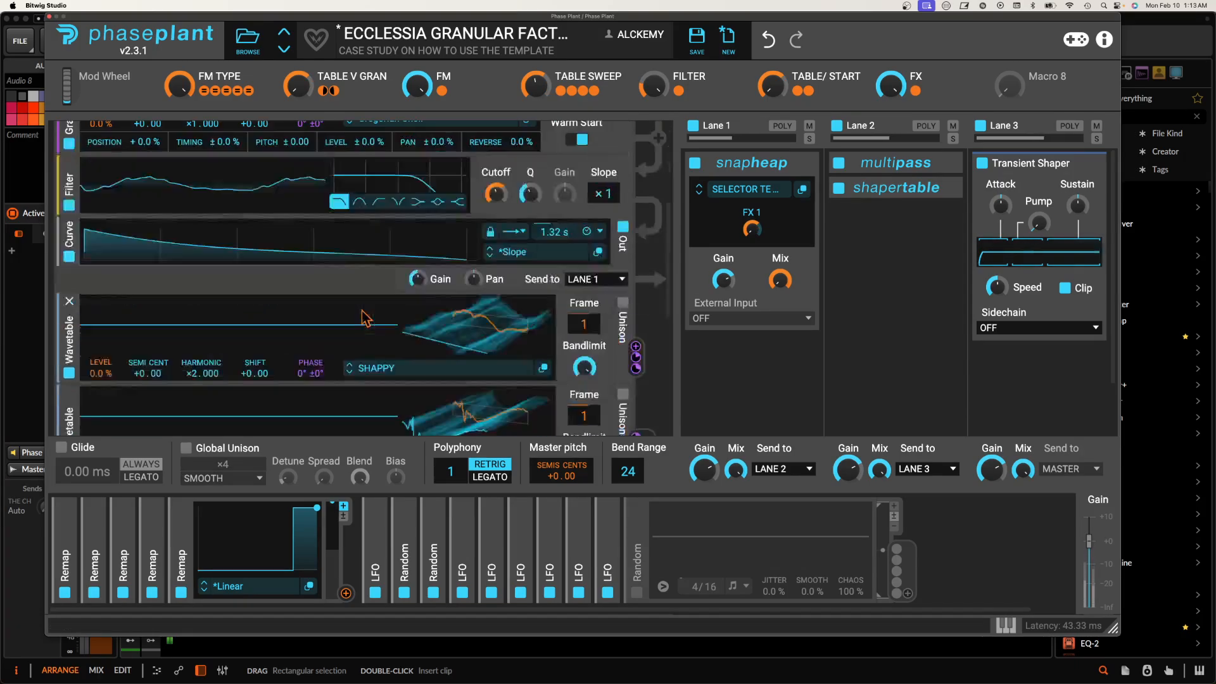
{"action": "scroll", "coordinate": [364, 312], "scroll_direction": "up", "scroll_amount": 5}
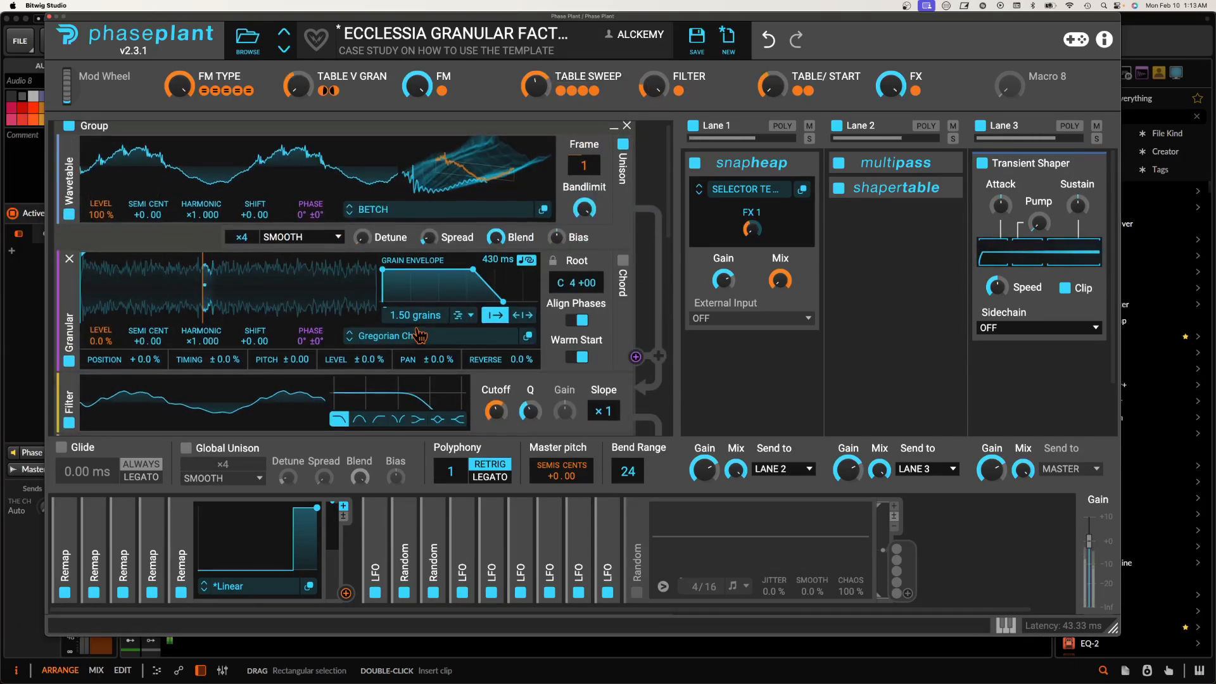
{"action": "scroll", "coordinate": [496, 330], "scroll_direction": "down", "scroll_amount": 6}
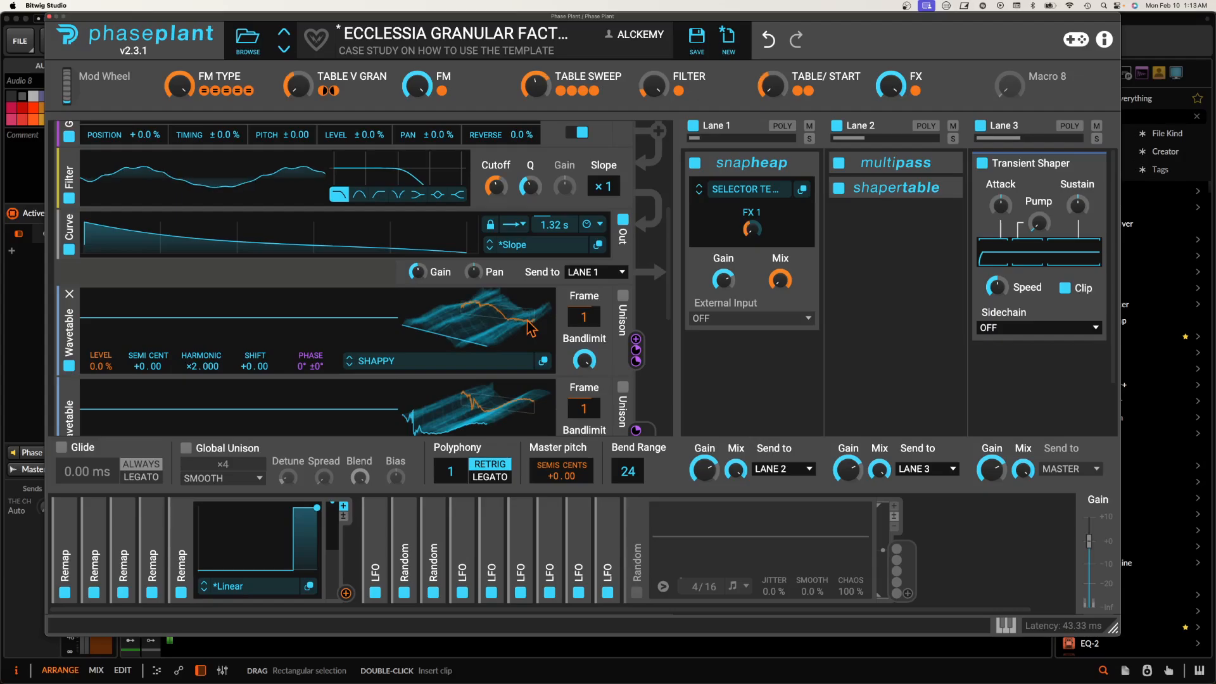
{"action": "scroll", "coordinate": [530, 328], "scroll_direction": "up", "scroll_amount": 6}
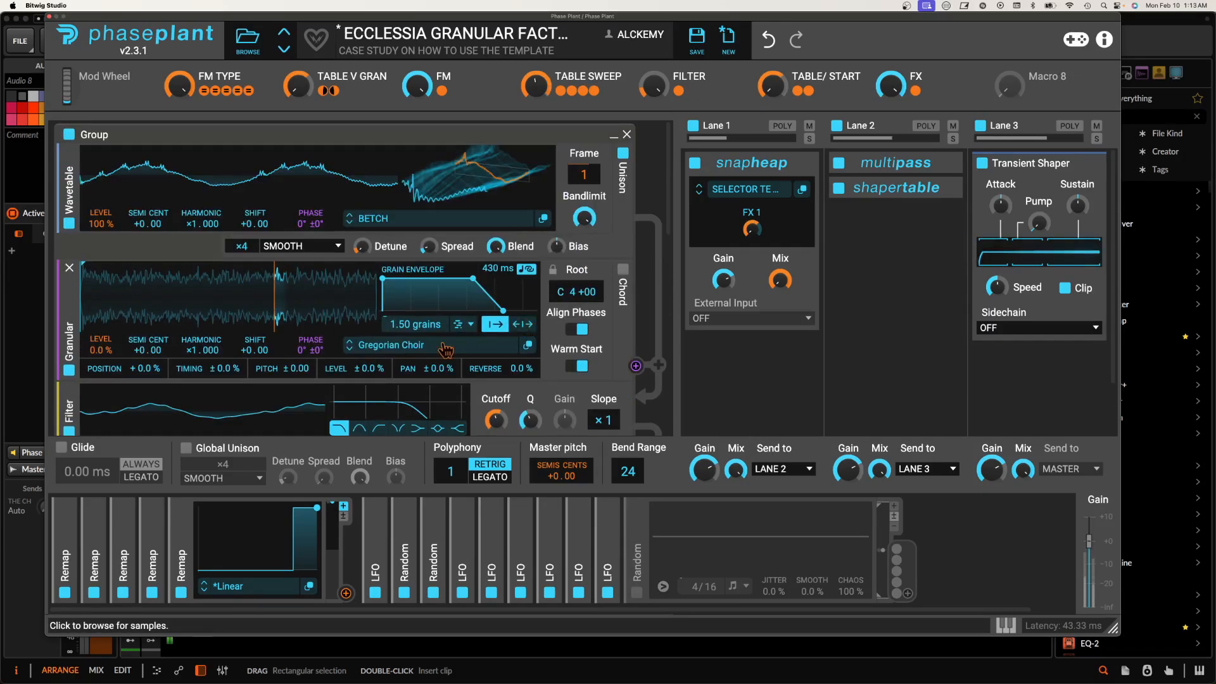
{"action": "left_click", "coordinate": [422, 347]}
{"action": "left_click", "coordinate": [558, 330]}
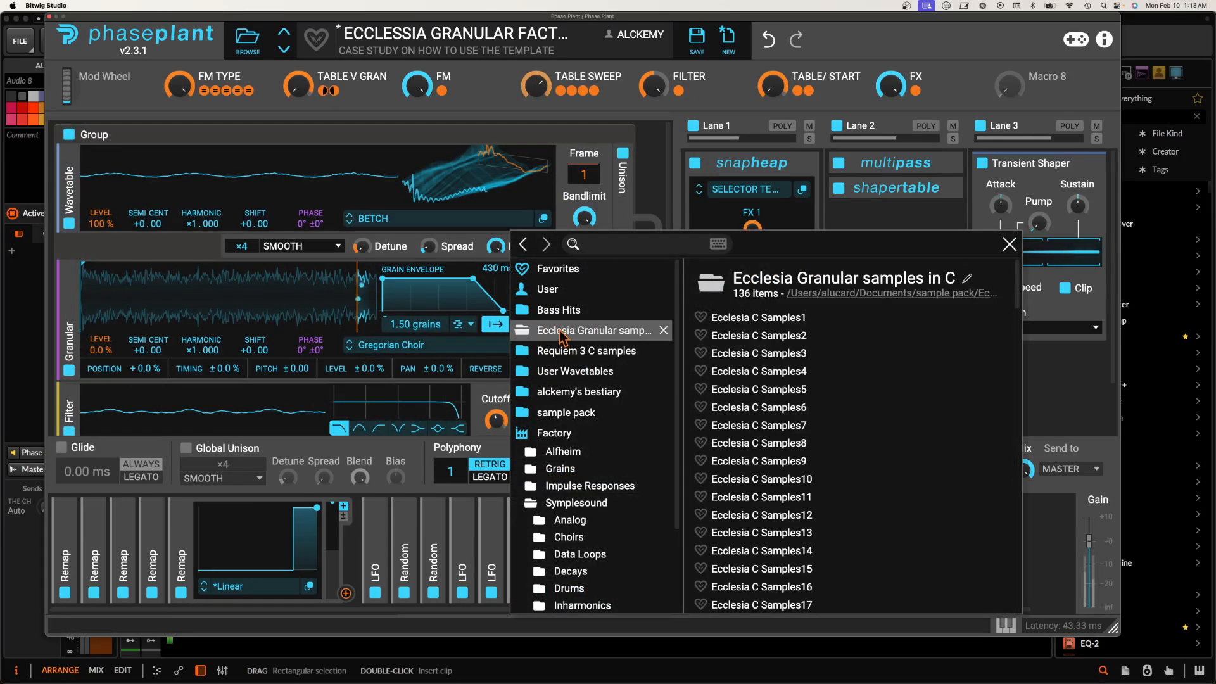
{"action": "left_click", "coordinate": [755, 387]}
{"action": "left_click", "coordinate": [333, 299]}
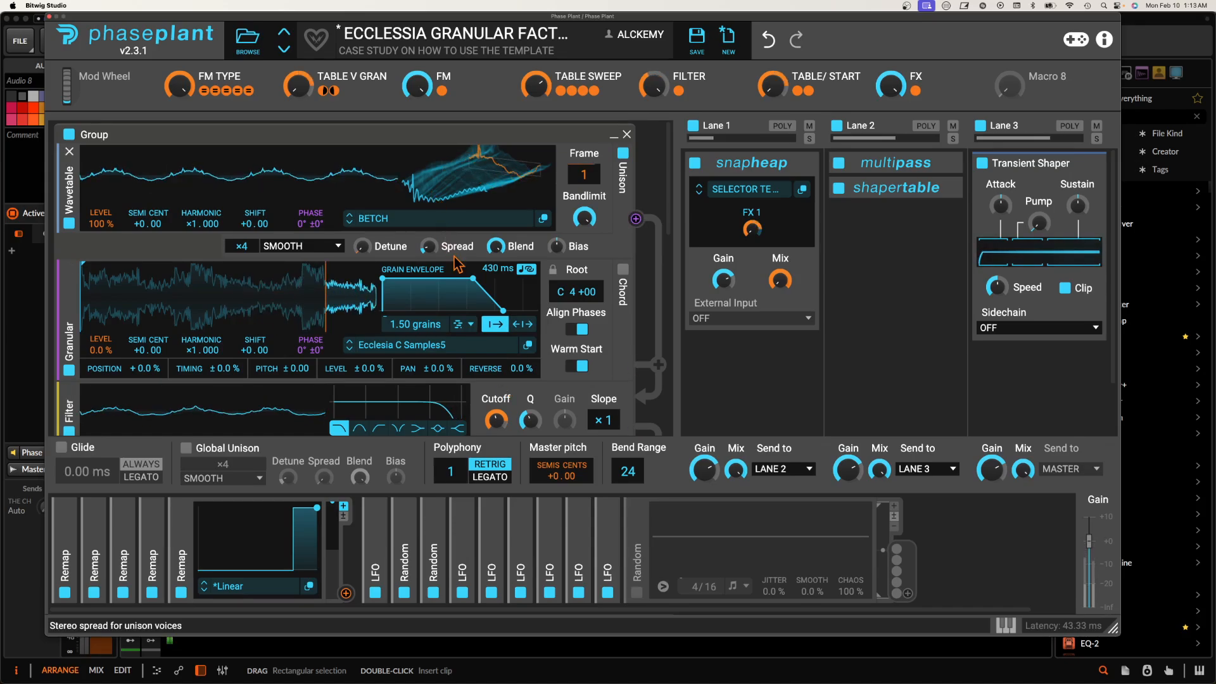
Step: Step the granular sample up to Ecclesia C Samples7 and the first wavetable through BRIKKY and CRUISER to DECK 20 while recording
{"action": "left_click", "coordinate": [349, 348]}
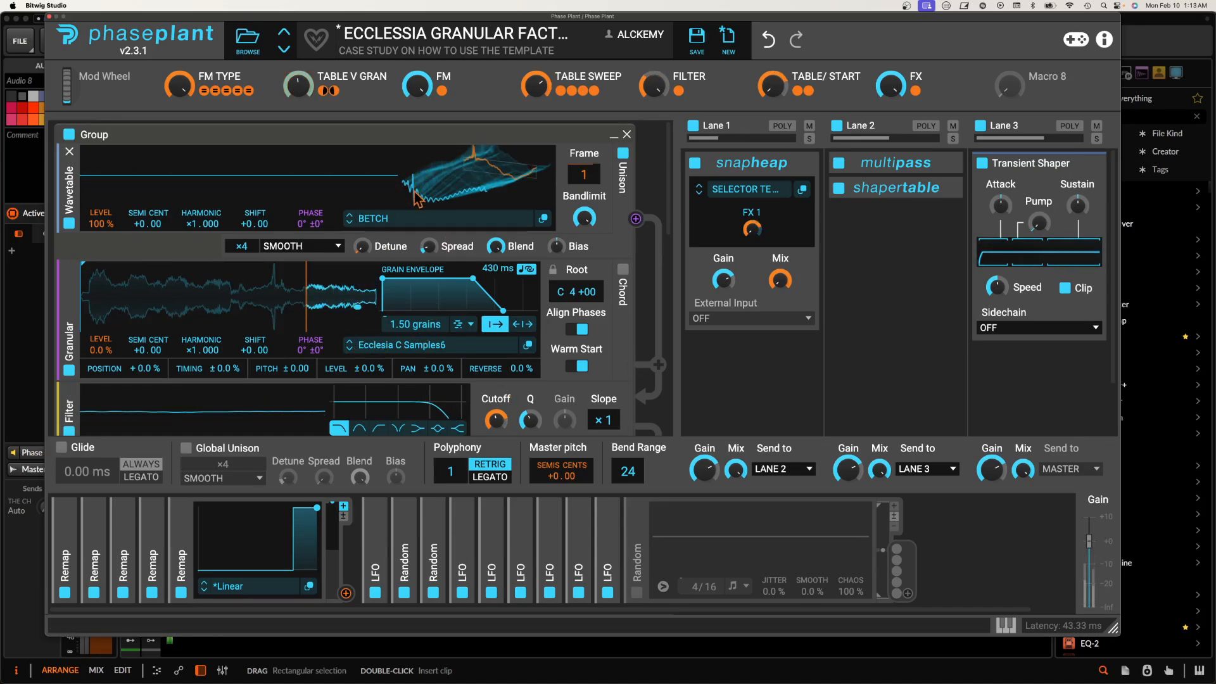
{"action": "left_click", "coordinate": [349, 223]}
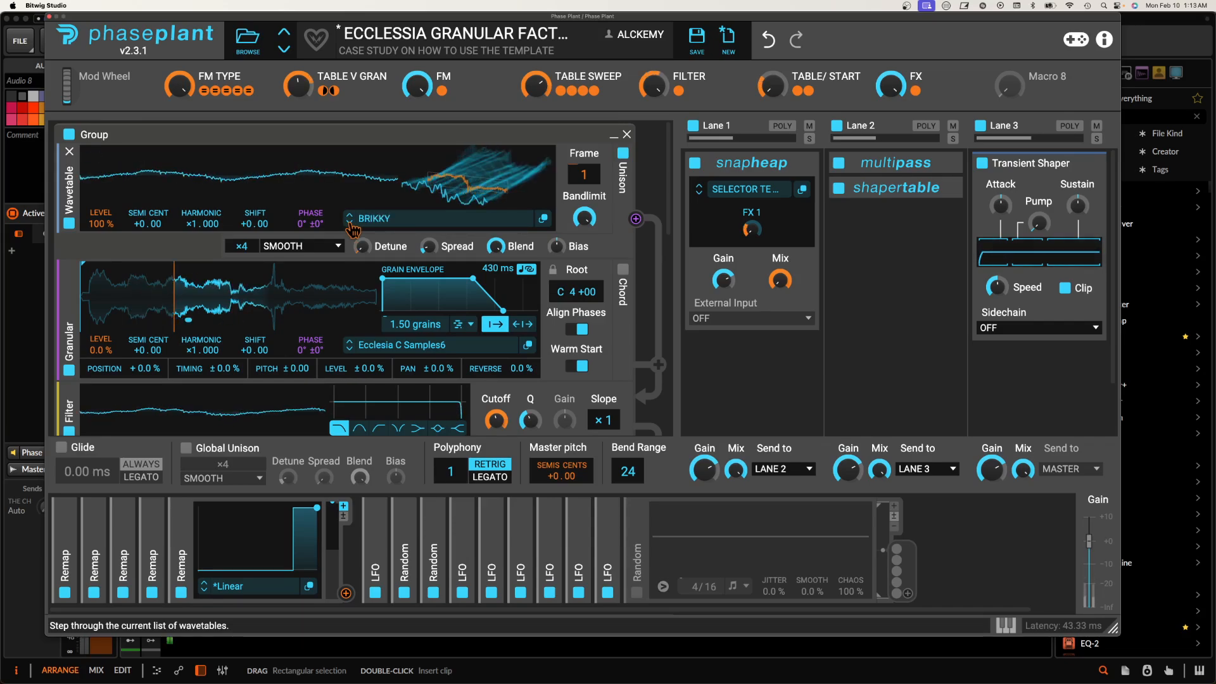
{"action": "left_click", "coordinate": [351, 225]}
{"action": "left_click", "coordinate": [351, 350]}
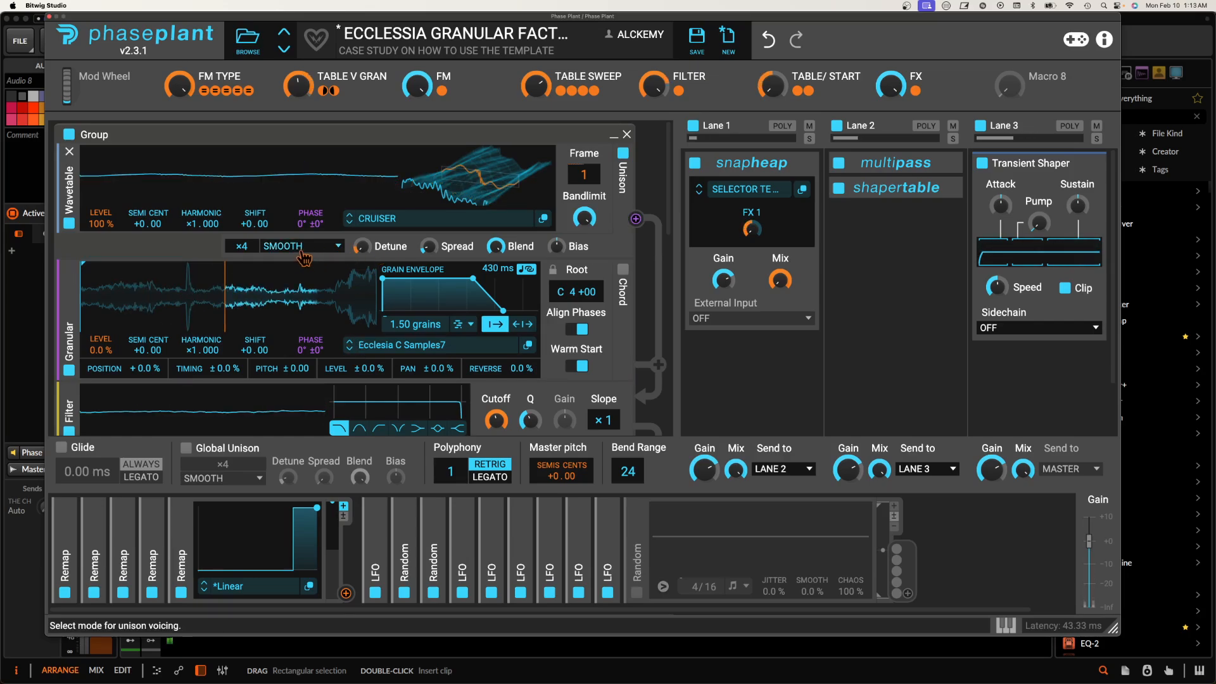
{"action": "left_click", "coordinate": [351, 223]}
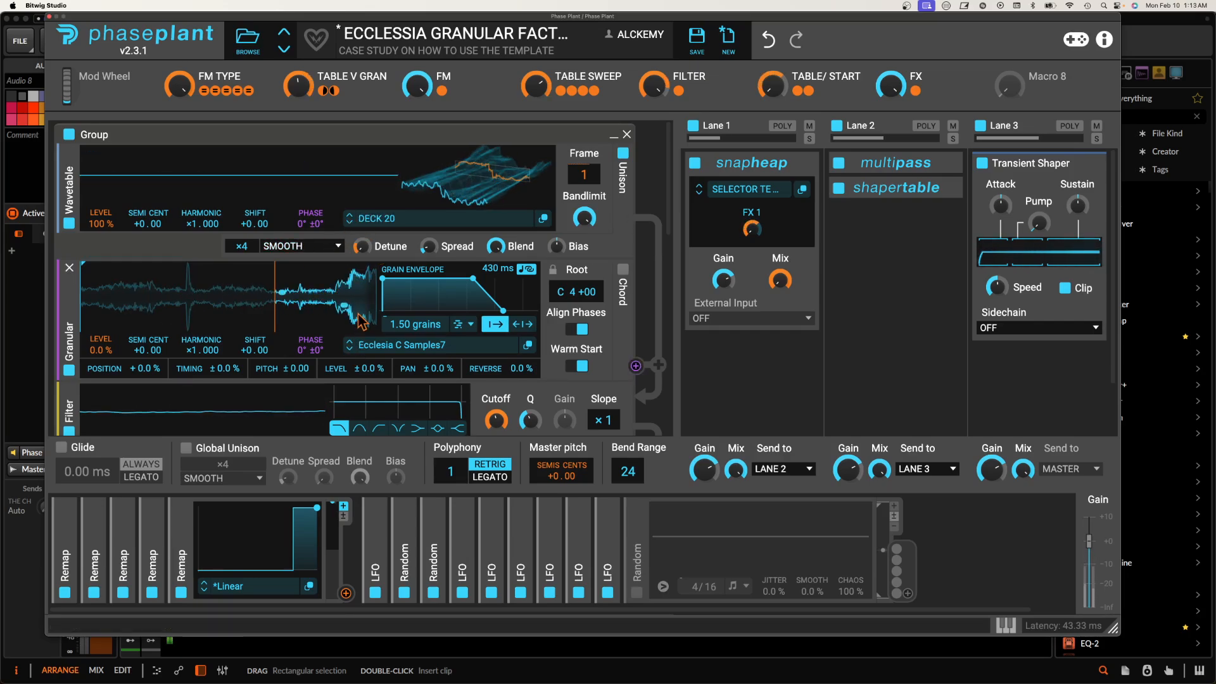
Step: Advance the granular sample to Ecclesia C Samples10 and switch the first wavetable to DIGIDOOD 2
{"action": "left_click", "coordinate": [351, 351]}
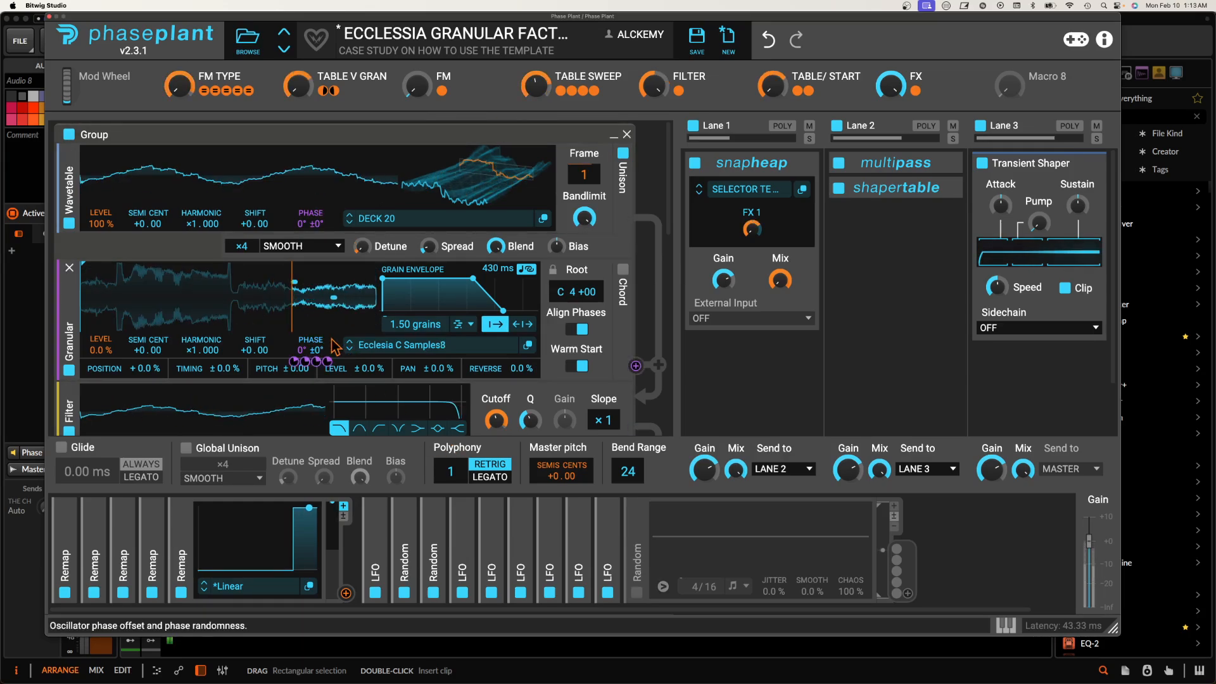
{"action": "left_click", "coordinate": [351, 352]}
{"action": "left_click", "coordinate": [351, 353]}
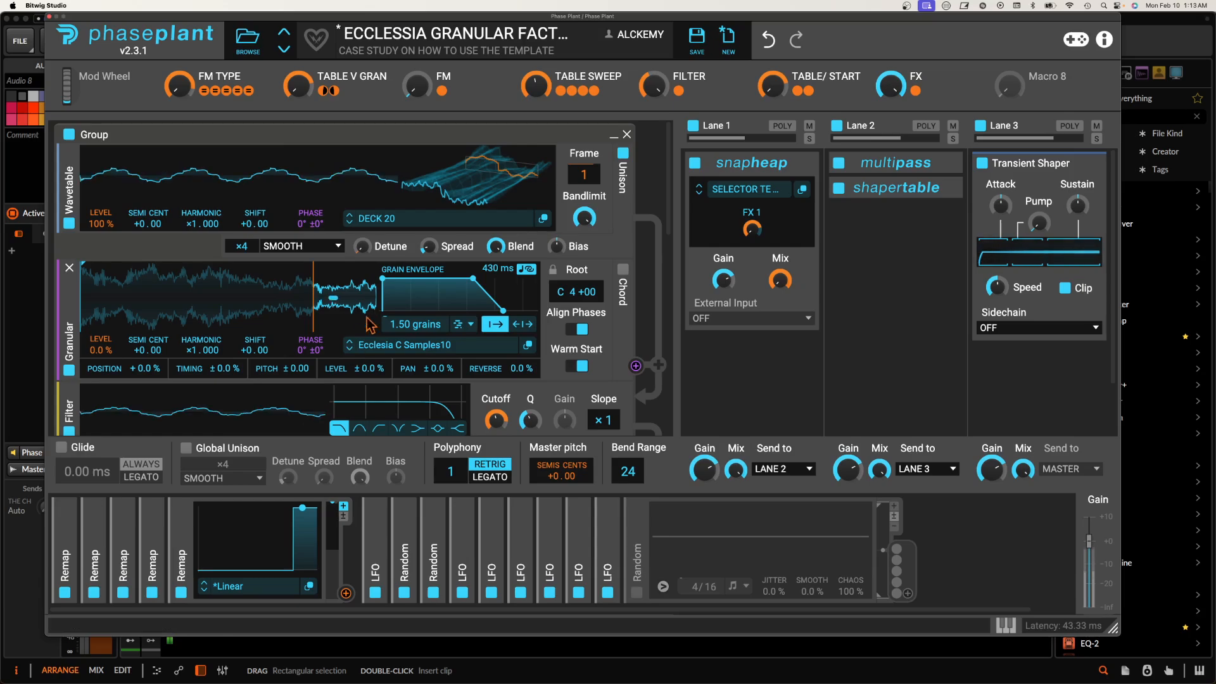
{"action": "left_click", "coordinate": [350, 219]}
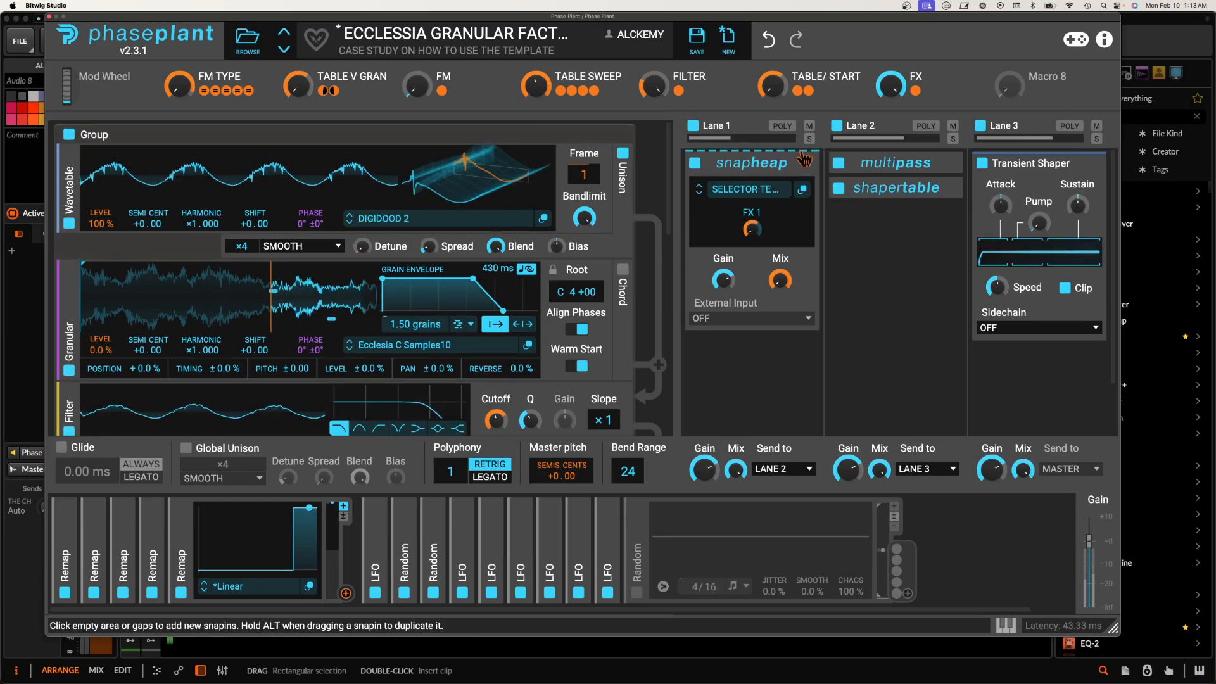
Step: Bypass Lane 1's Snap Heap, and change the sources to Ecclesia C Samples11 and the DONKALISCIOUS wavetable
{"action": "left_click", "coordinate": [696, 163]}
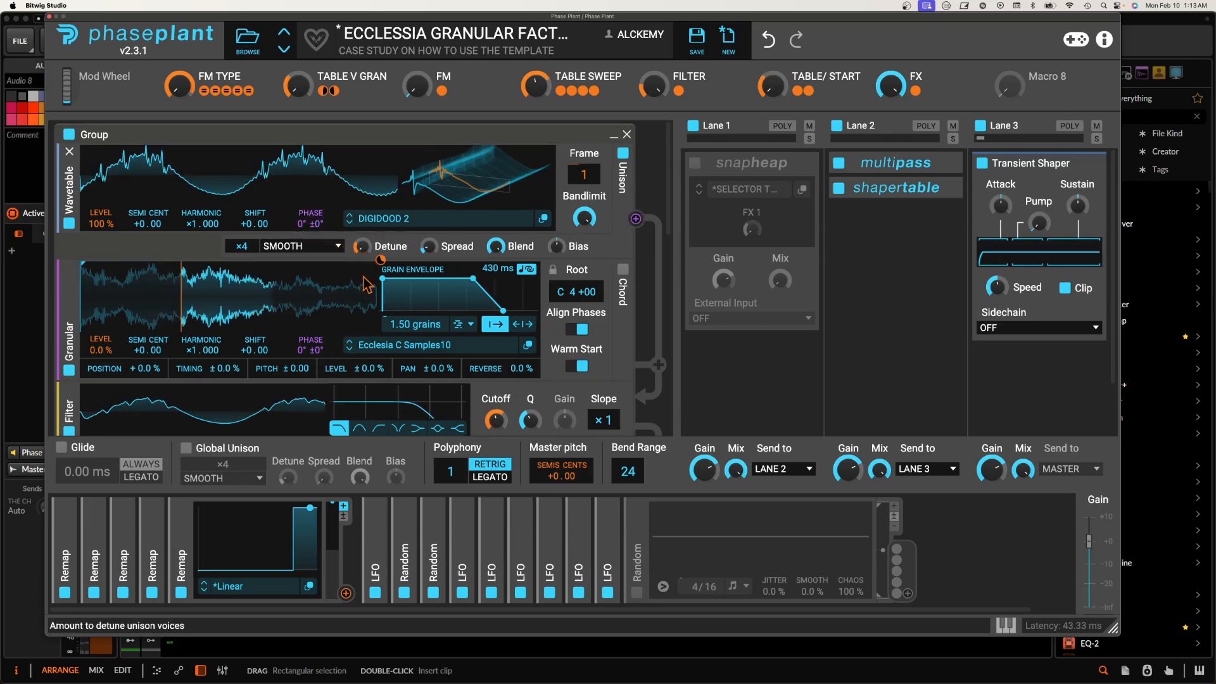
{"action": "left_click", "coordinate": [350, 350]}
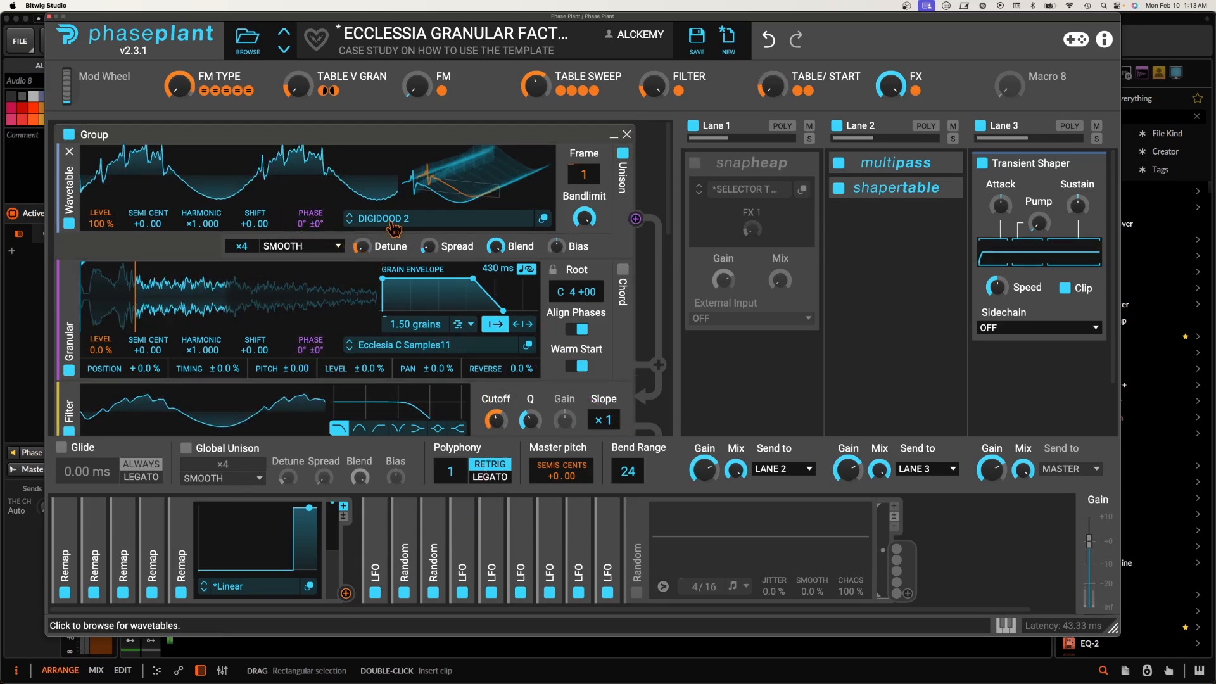
{"action": "left_click", "coordinate": [350, 221]}
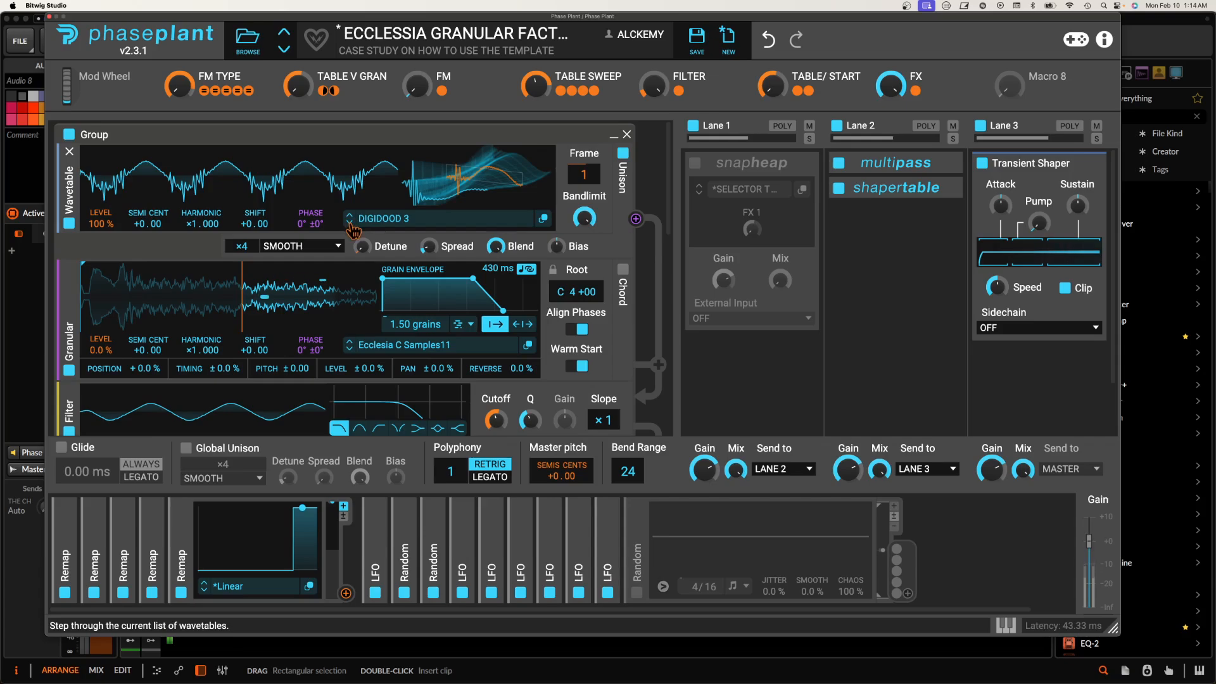
{"action": "left_click", "coordinate": [350, 222]}
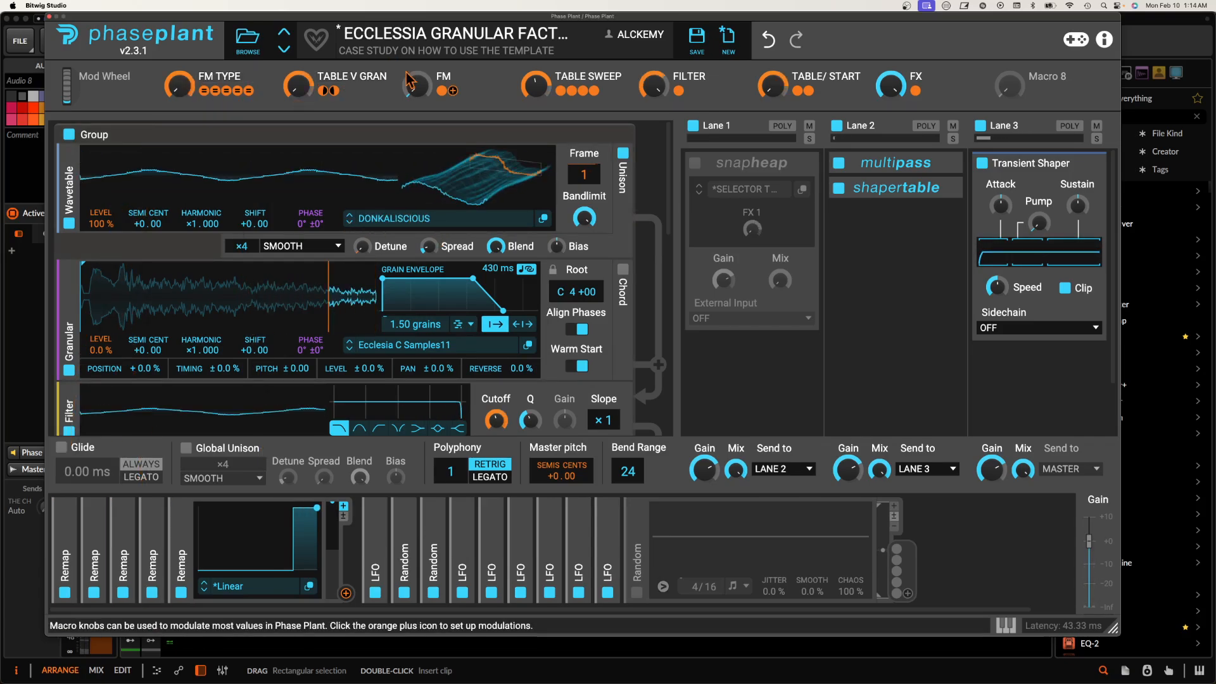
Step: Turn the FM macro fully up and load Ecclesia C Samples12, with Lane 1's Snap Heap switched back on
{"action": "left_click_drag", "start_coordinate": [416, 88], "coordinate": [417, 60]}
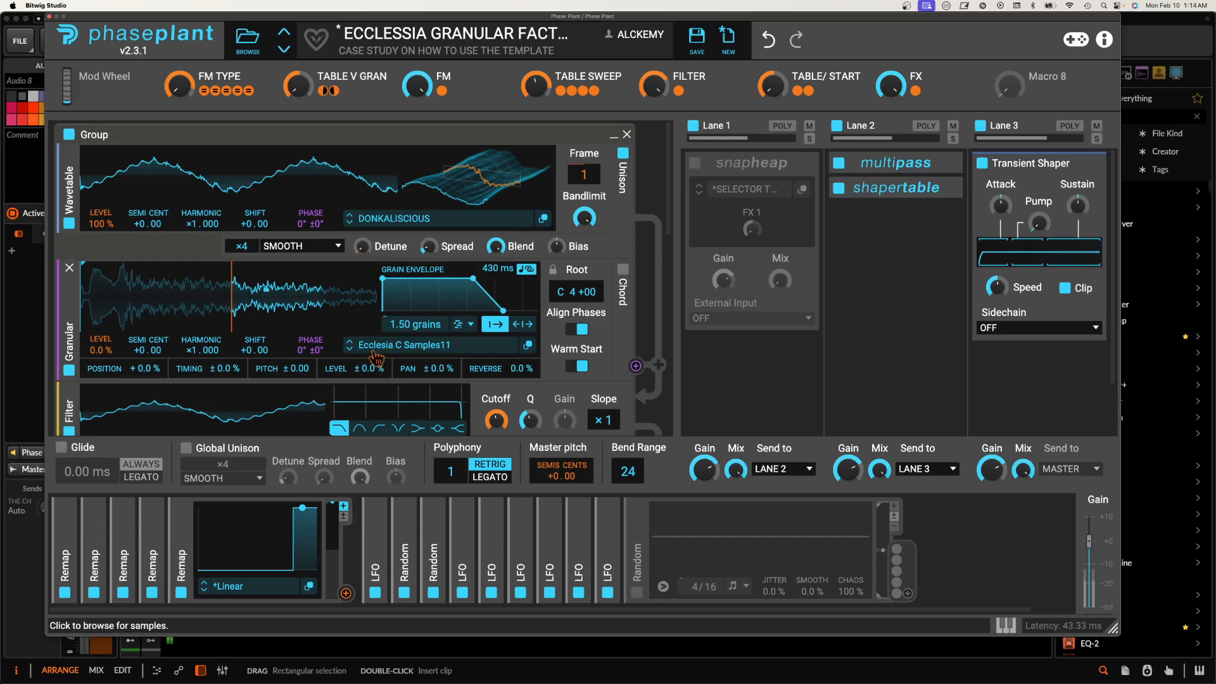
{"action": "left_click", "coordinate": [350, 349]}
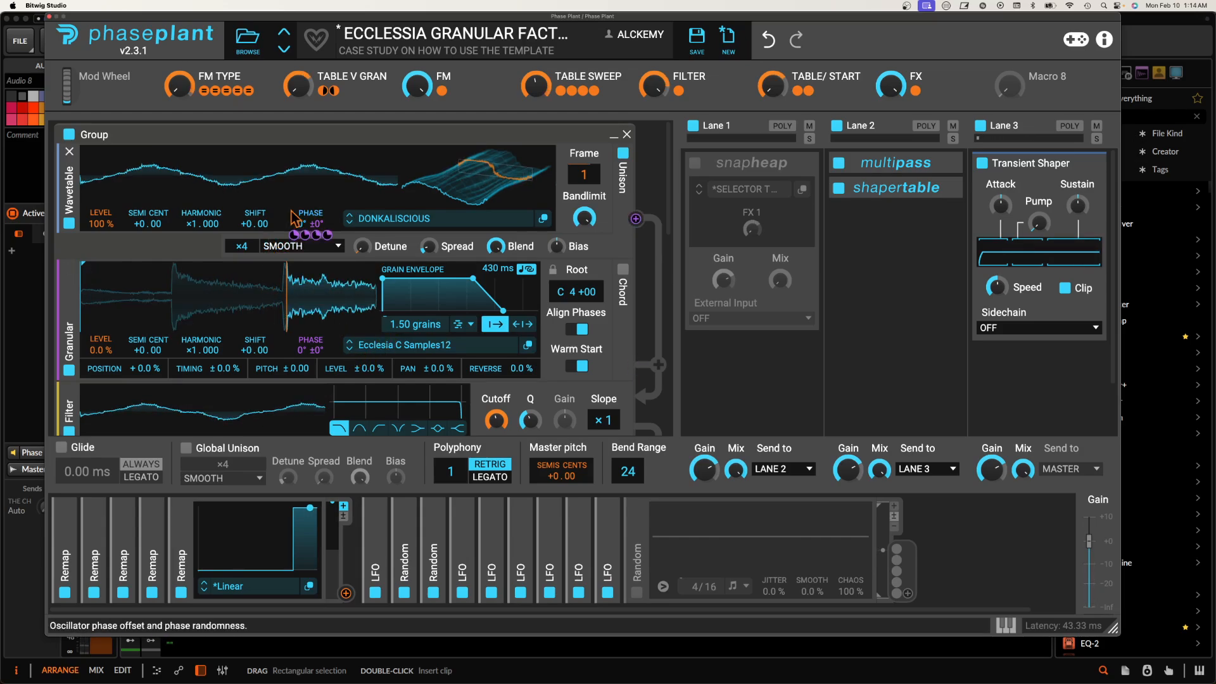
{"action": "left_click", "coordinate": [690, 159]}
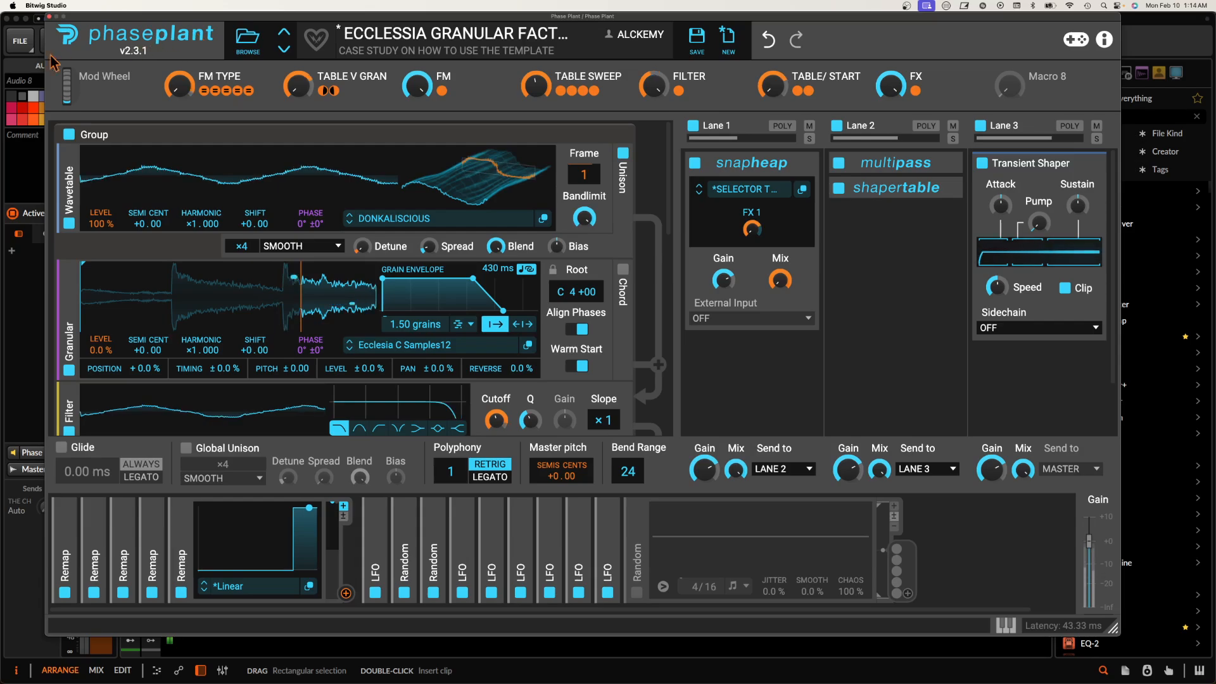
Step: Close the Phase Plant editor, stop recording, and select the recorded clip on Audio 8
{"action": "left_click", "coordinate": [49, 16]}
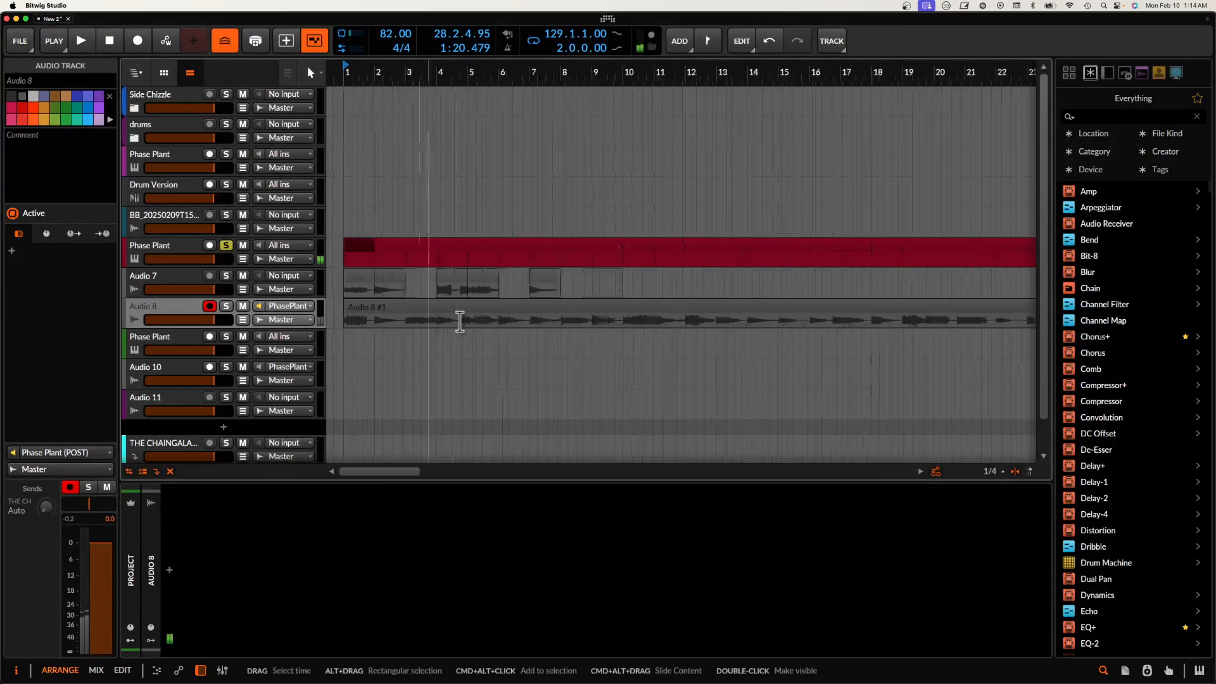
{"action": "left_click", "coordinate": [443, 308]}
{"action": "scroll", "coordinate": [443, 309], "scroll_direction": "up", "scroll_amount": 5}
{"action": "scroll", "coordinate": [443, 308], "scroll_direction": "down", "scroll_amount": 2}
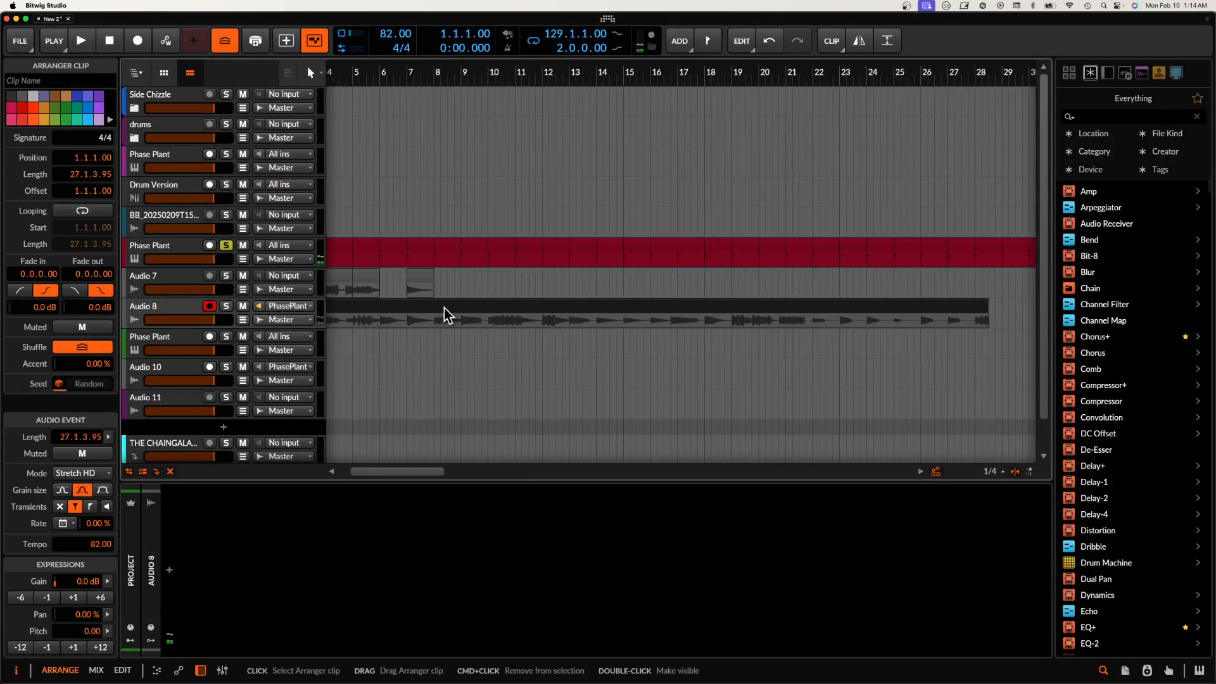
{"action": "scroll", "coordinate": [737, 321], "scroll_direction": "down", "scroll_amount": 1}
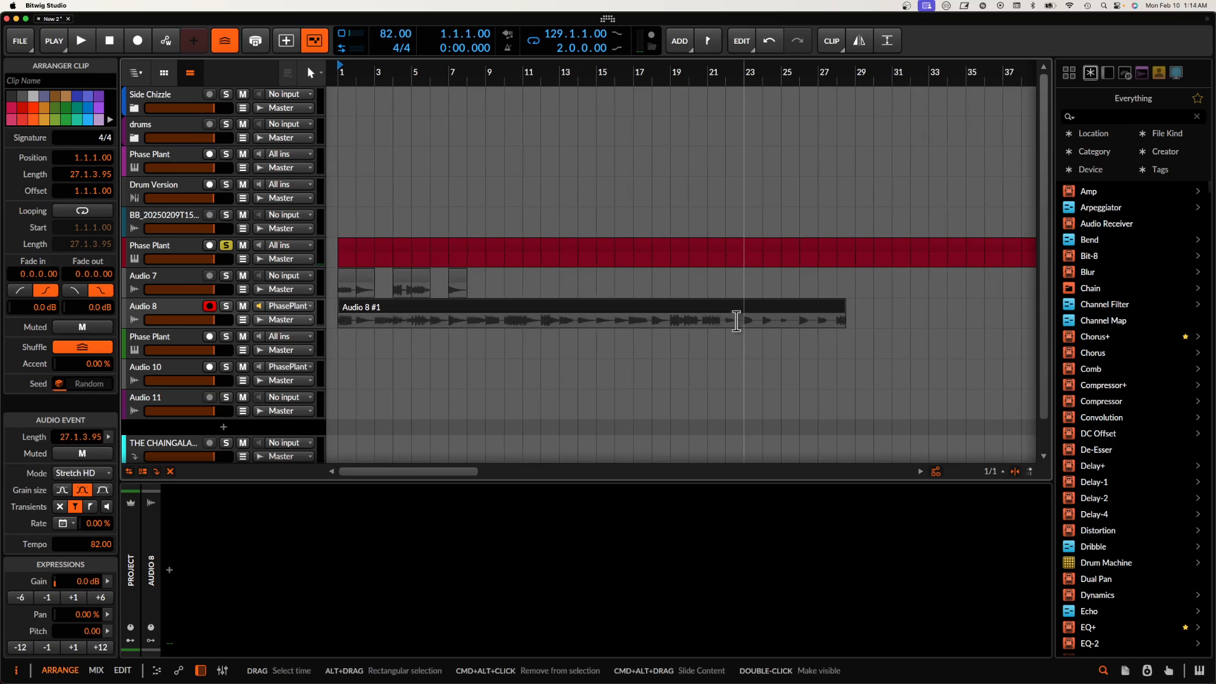
Step: Mute the red Phase Plant track above Audio 7 and select it
{"action": "scroll", "coordinate": [665, 306], "scroll_direction": "down", "scroll_amount": 1}
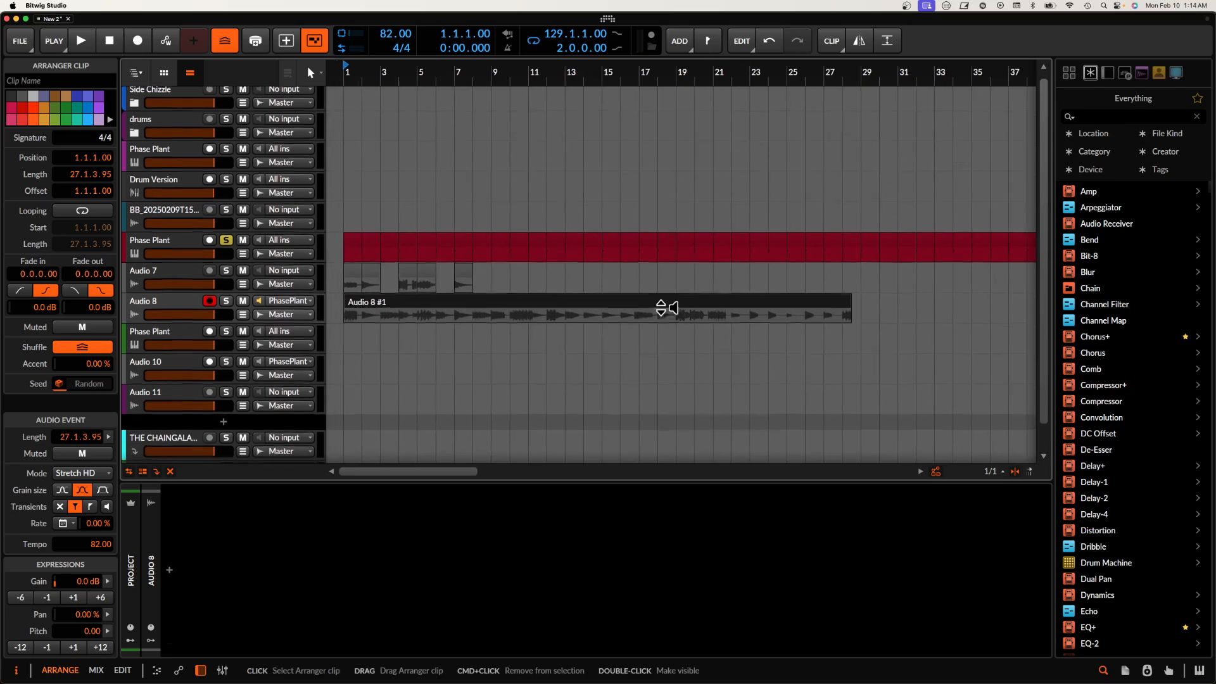
{"action": "left_click", "coordinate": [243, 241]}
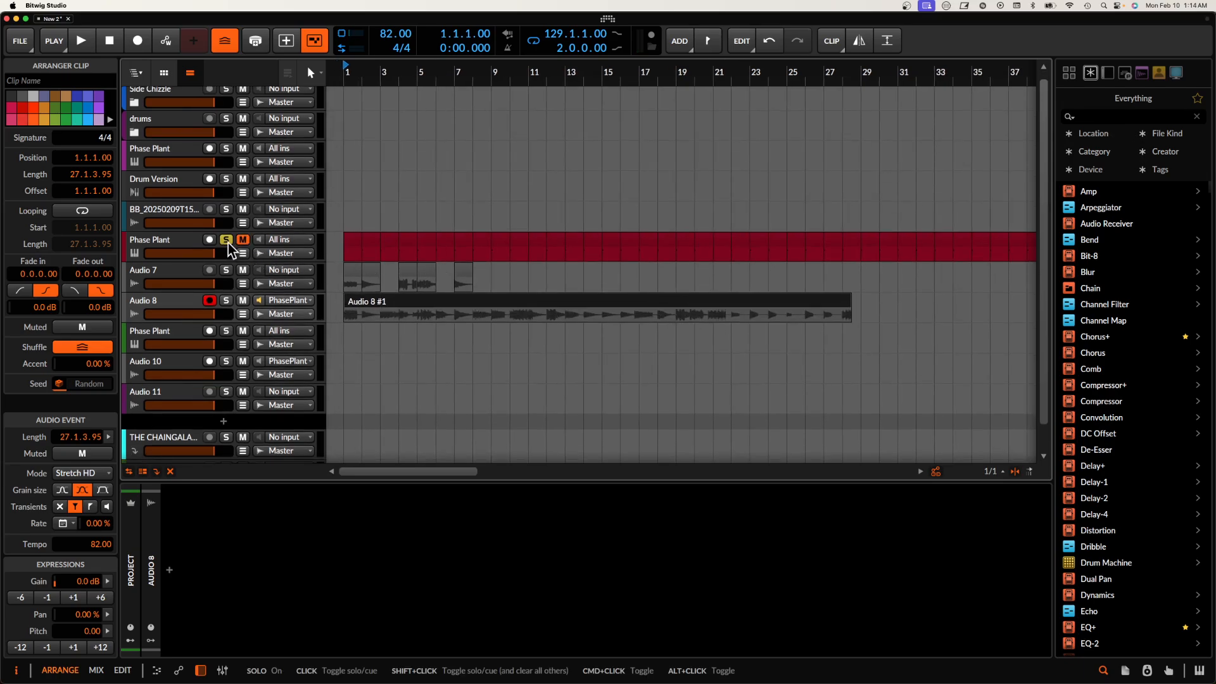
{"action": "left_click", "coordinate": [172, 238]}
Step: Slice the recorded Audio 8 clip in place along the beat grid at one-bar intervals
{"action": "left_click", "coordinate": [401, 300]}
{"action": "right_click", "coordinate": [413, 301]}
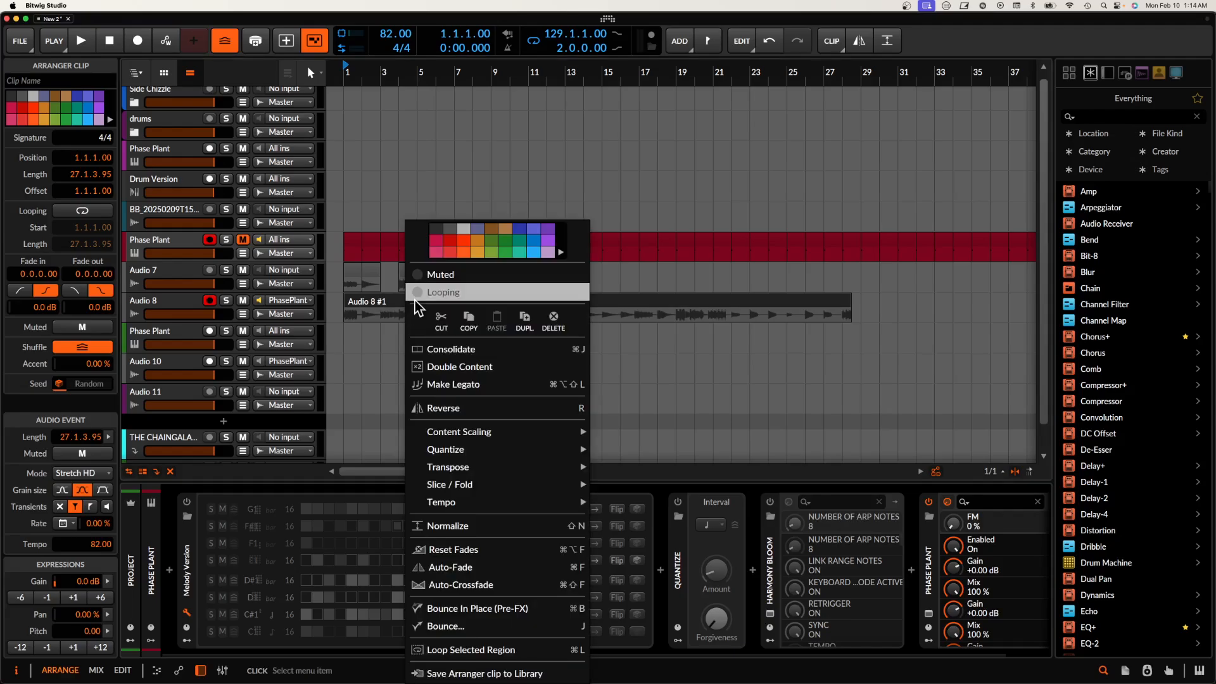
{"action": "mouse_move", "coordinate": [487, 489]}
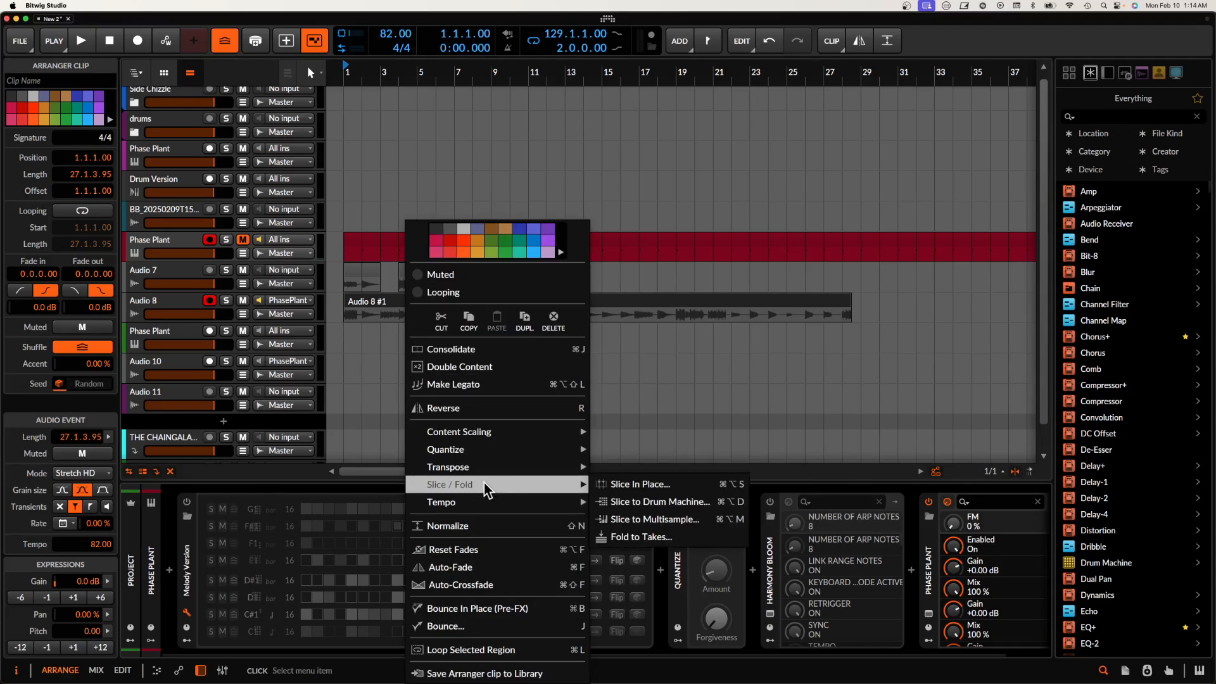
{"action": "left_click", "coordinate": [647, 489]}
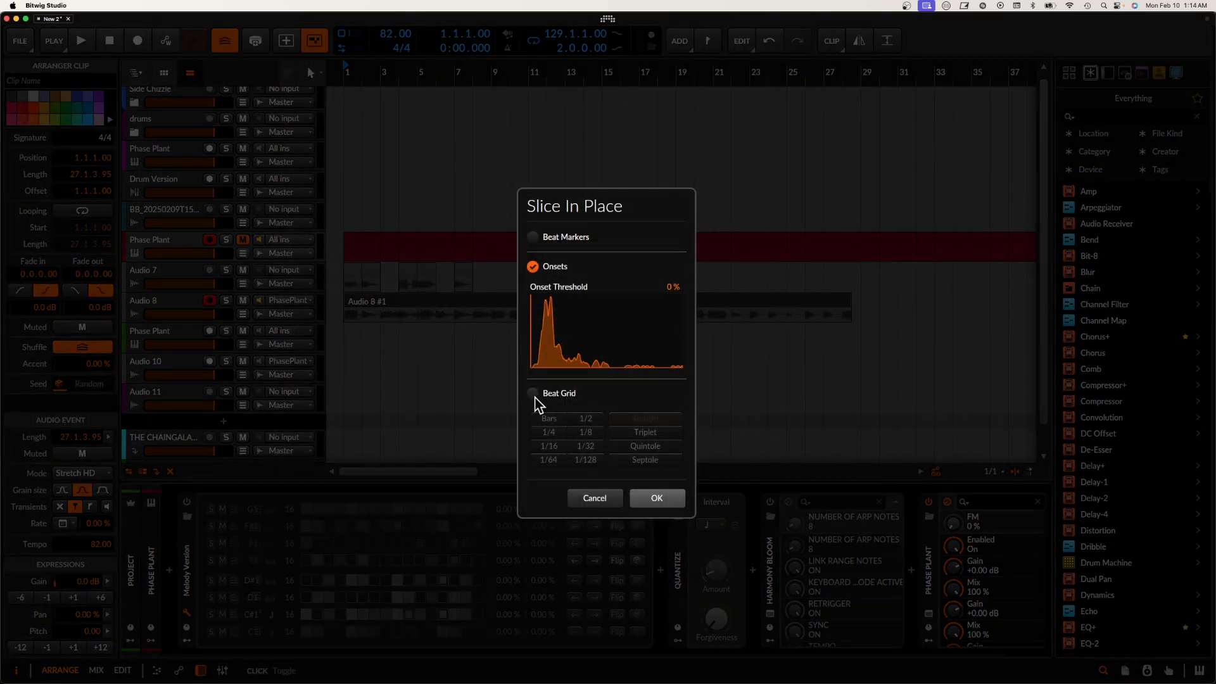
{"action": "left_click", "coordinate": [533, 394]}
{"action": "left_click", "coordinate": [656, 499]}
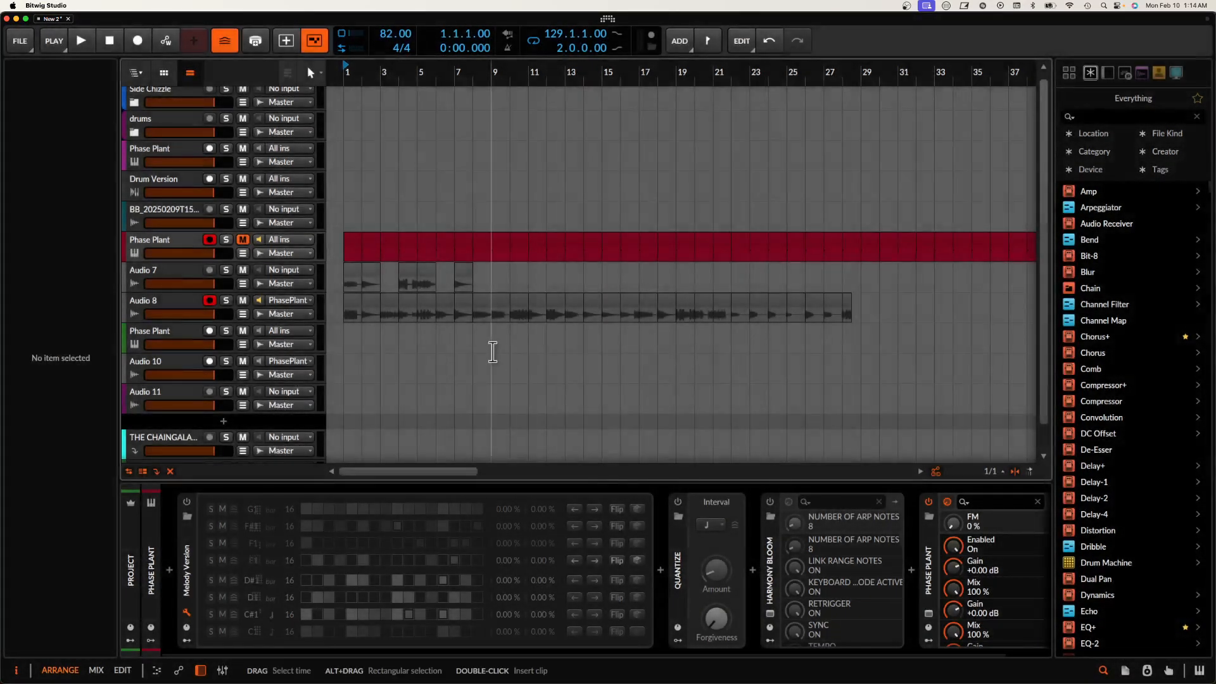
Step: Select all the Audio 8 slices and give them a fade-out of 0.0.2.65
{"action": "left_click", "coordinate": [349, 310]}
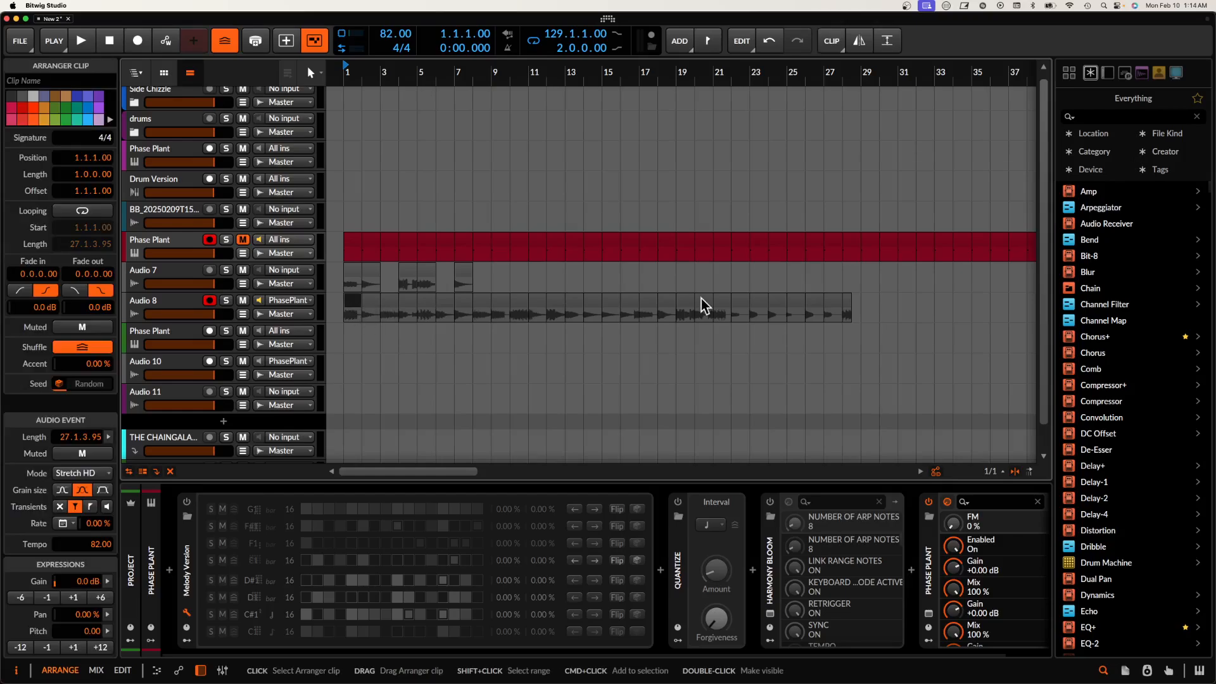
{"action": "scroll", "coordinate": [847, 302], "scroll_direction": "up", "scroll_amount": 5}
{"action": "left_click", "coordinate": [847, 301], "text": "shift"}
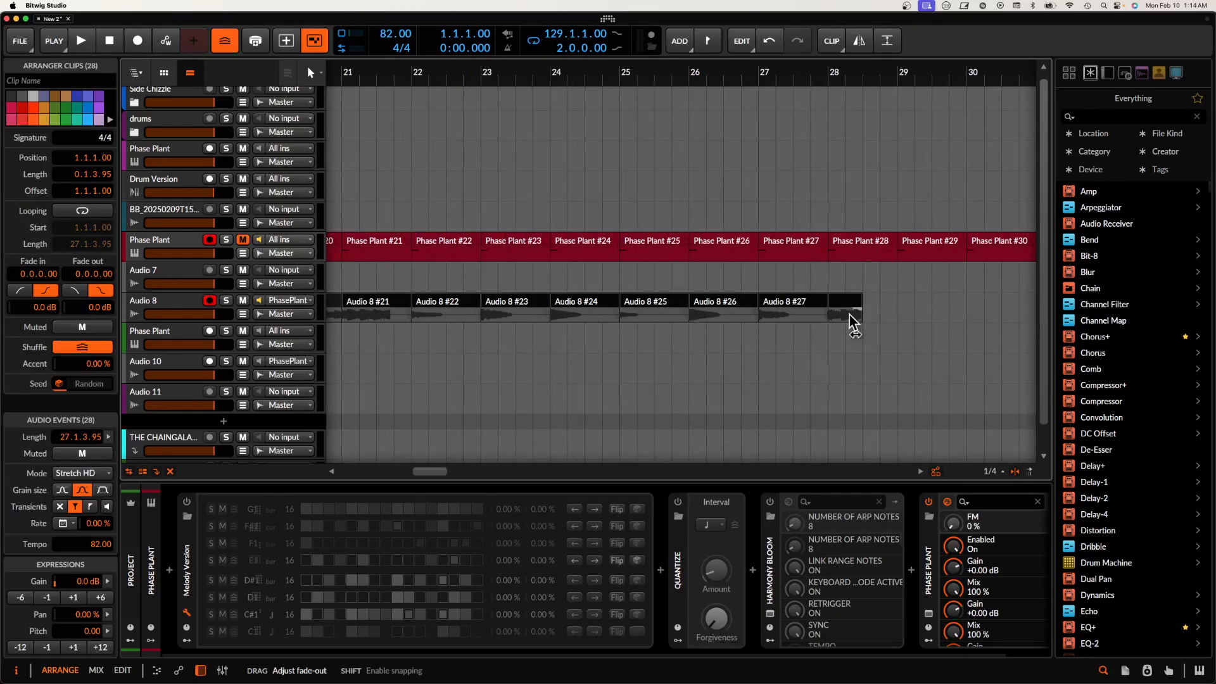
{"action": "left_click_drag", "start_coordinate": [849, 314], "coordinate": [839, 314]}
{"action": "scroll", "coordinate": [735, 310], "scroll_direction": "down", "scroll_amount": 5}
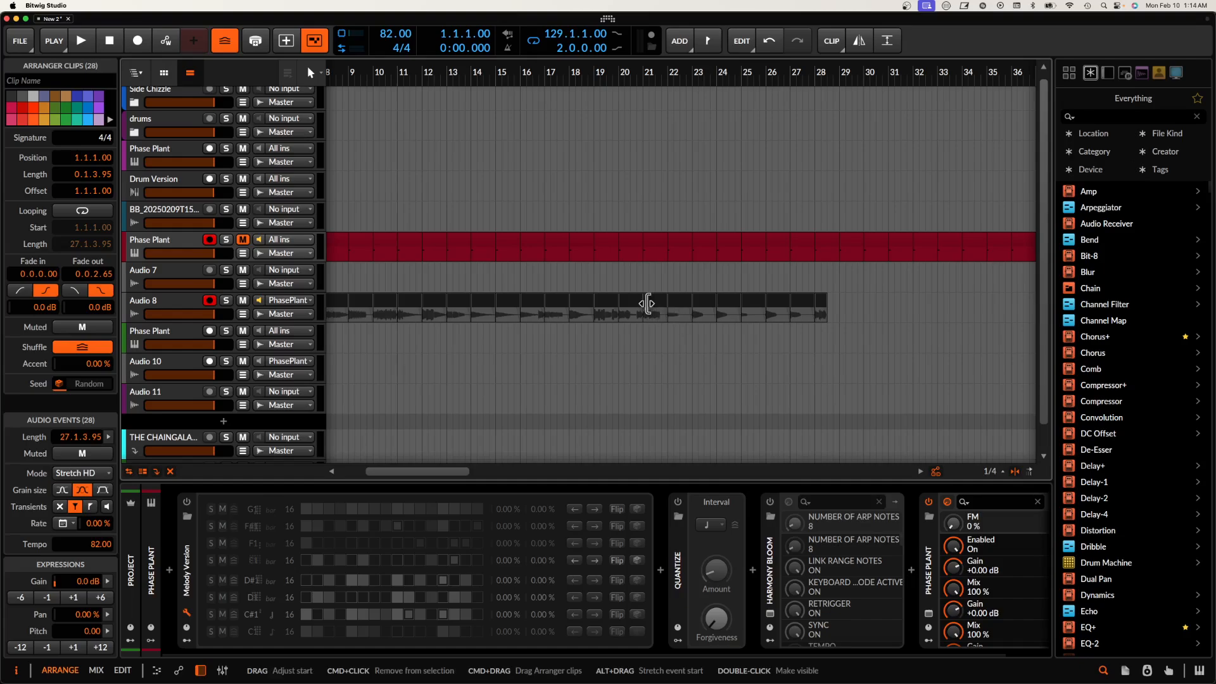
Step: Bounce all the selected Audio 8 slices in place as separate audio files
{"action": "key", "text": "super+b"}
{"action": "scroll", "coordinate": [646, 304], "scroll_direction": "down", "scroll_amount": 4}
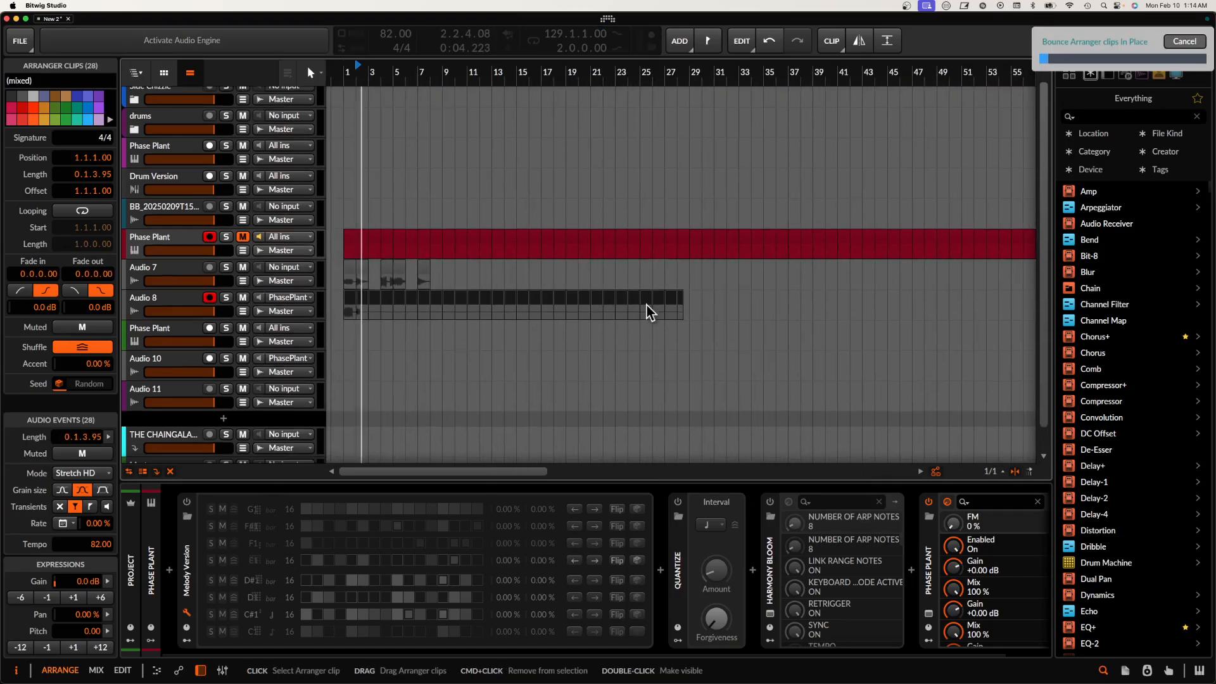
{"action": "scroll", "coordinate": [379, 296], "scroll_direction": "up", "scroll_amount": 3}
{"action": "scroll", "coordinate": [378, 296], "scroll_direction": "down", "scroll_amount": 4}
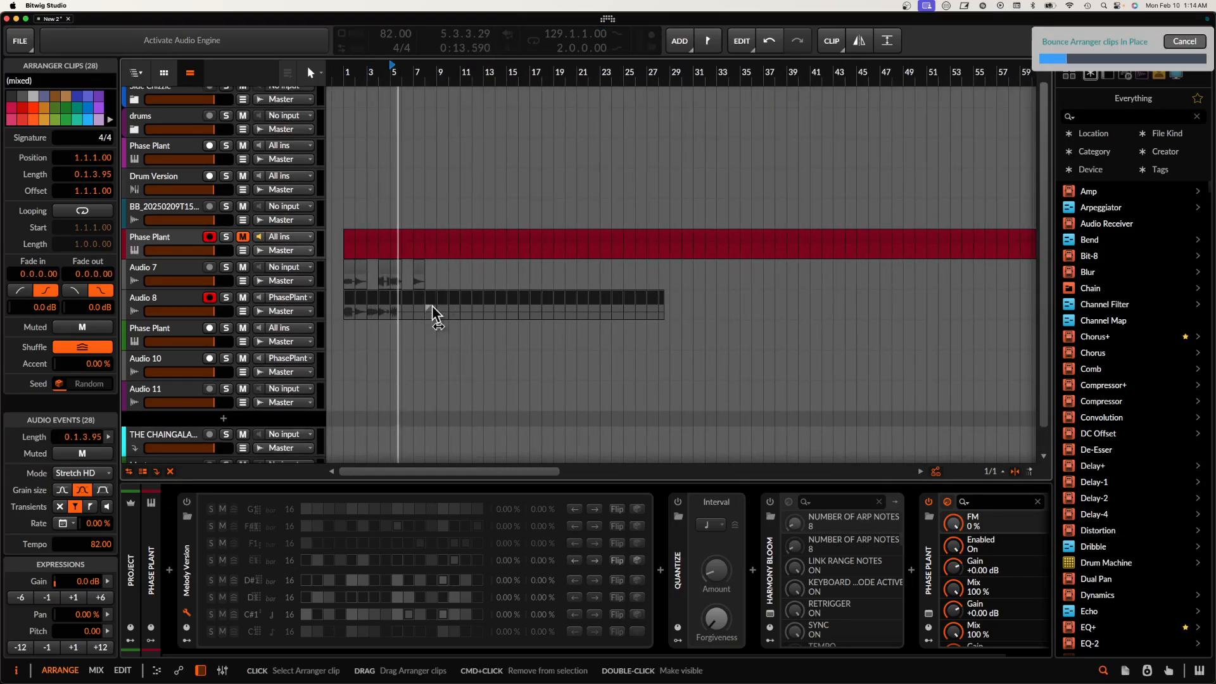
{"action": "left_click_drag", "start_coordinate": [432, 306], "coordinate": [344, 316]}
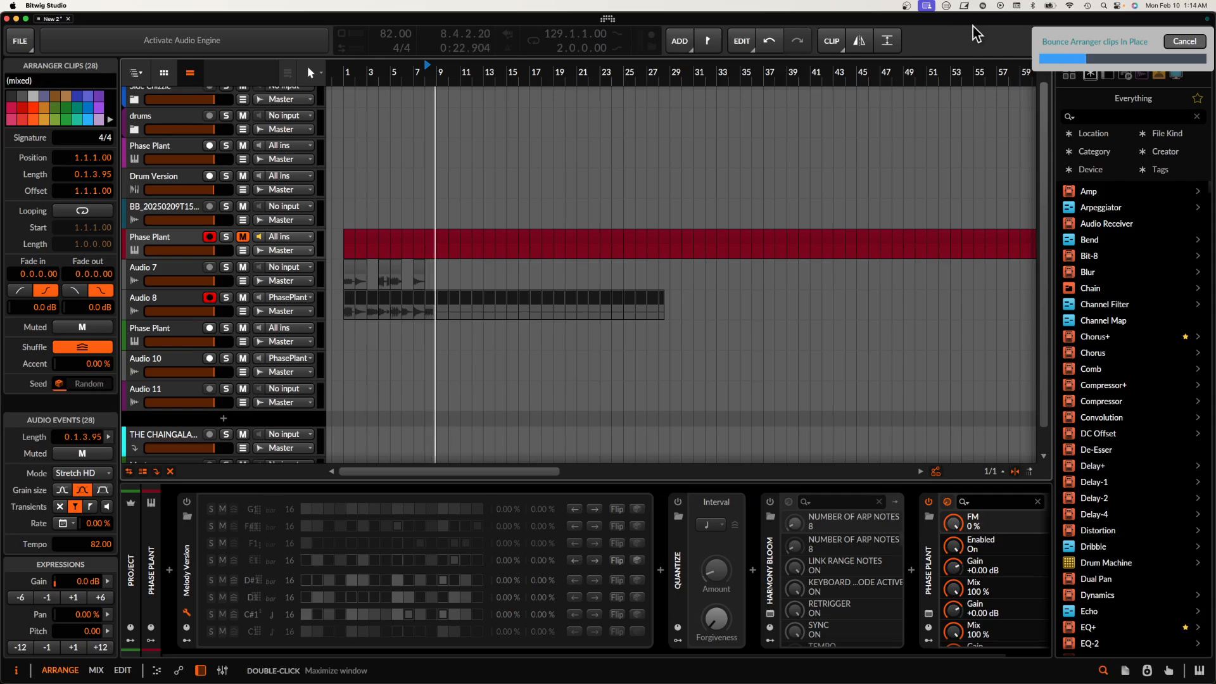
Step: Uncover the desktop behind the Bitwig and OBS windows and create a new folder on it
{"action": "left_click_drag", "start_coordinate": [974, 24], "coordinate": [426, 34]}
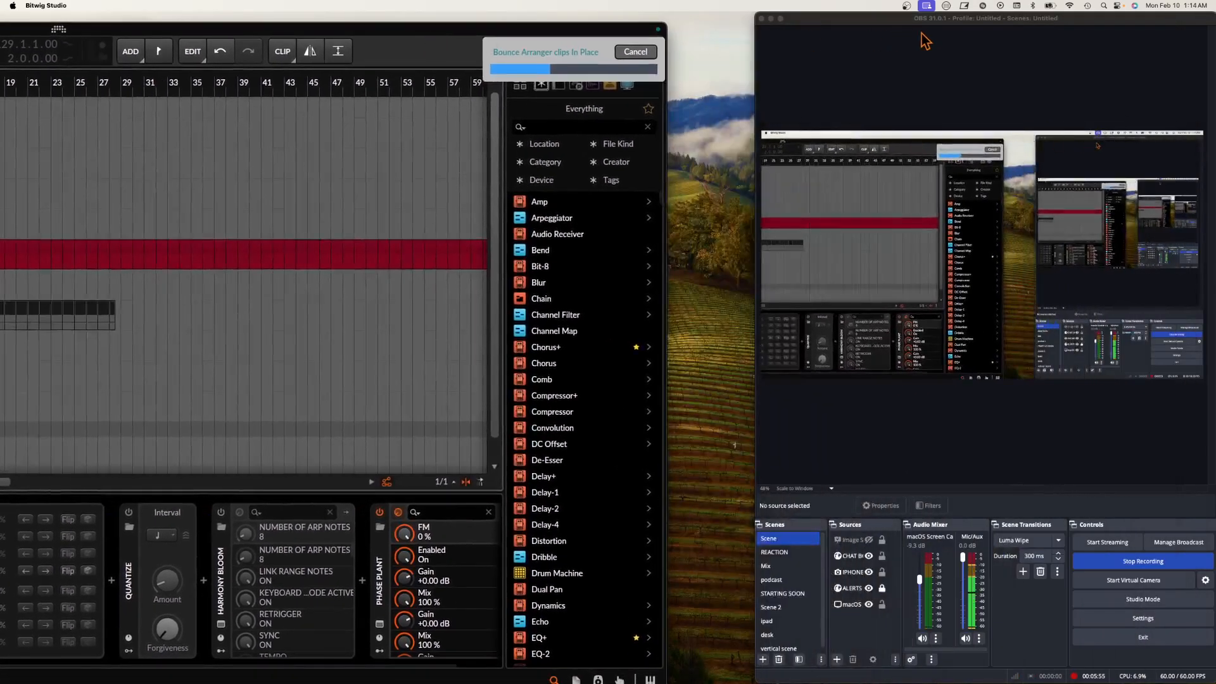
{"action": "left_click", "coordinate": [771, 19]}
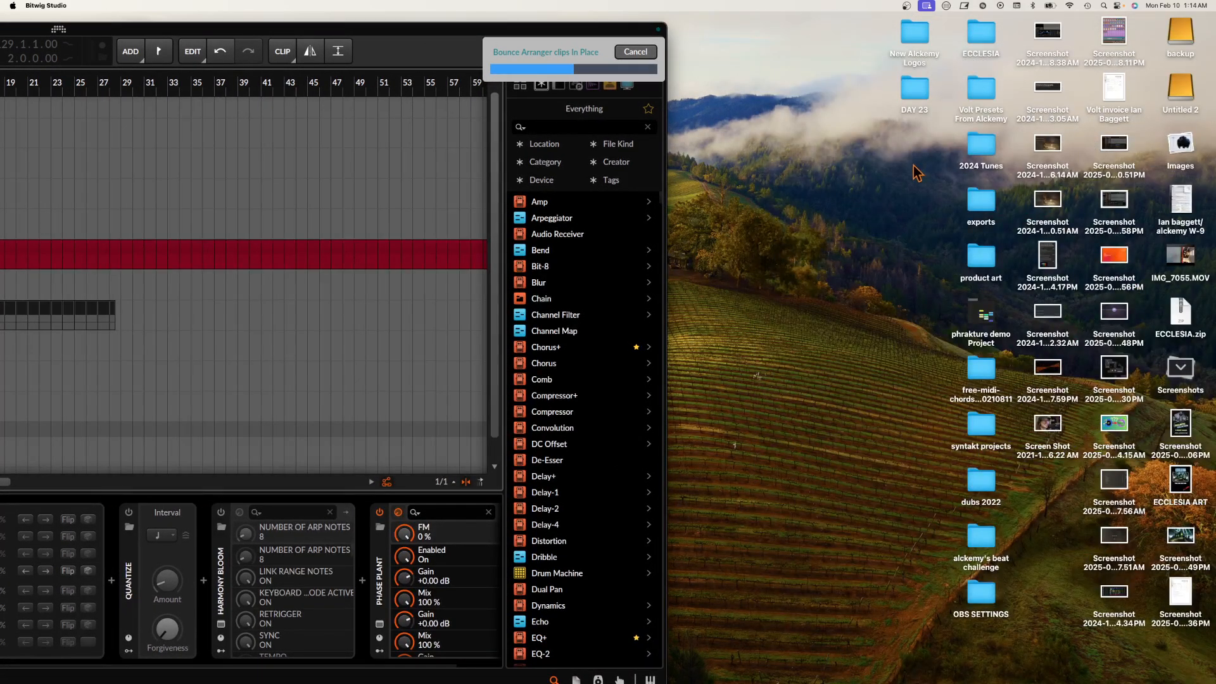
{"action": "right_click", "coordinate": [894, 185]}
{"action": "left_click", "coordinate": [916, 191]}
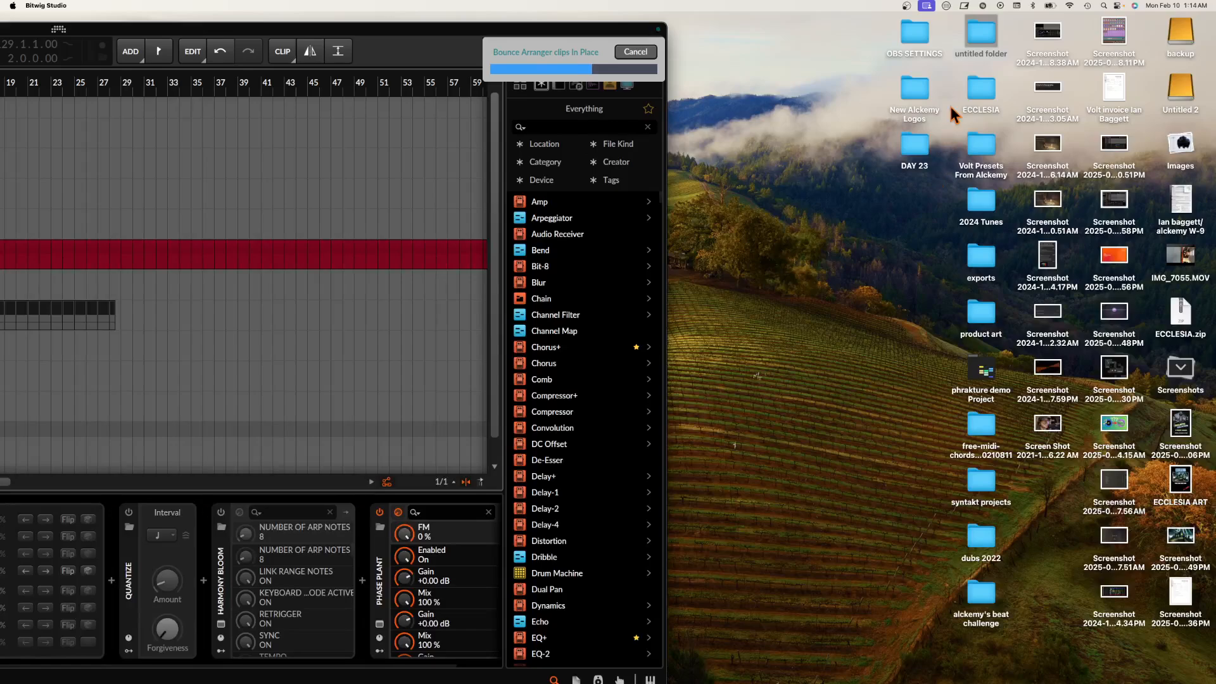
Step: Rename the new desktop folder as GRANULAR SAMPLES IN C FEB 10
{"action": "left_click", "coordinate": [979, 52]}
{"action": "left_click", "coordinate": [982, 52]}
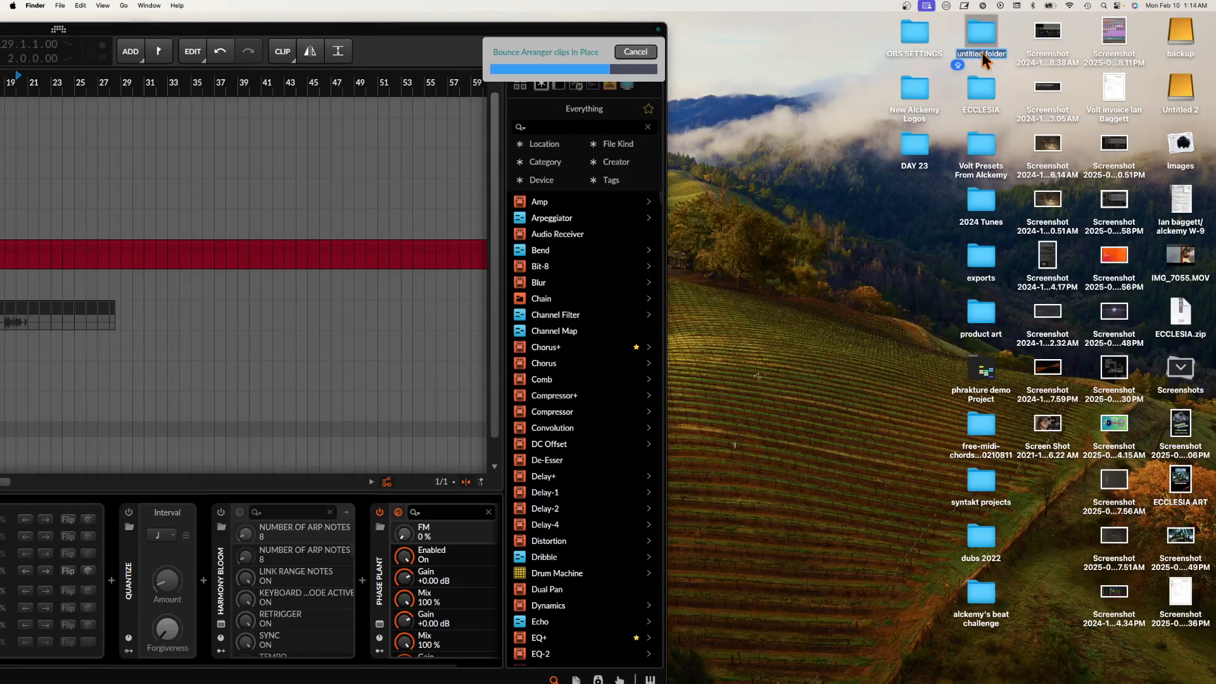
{"action": "type", "text": "GRAN"}
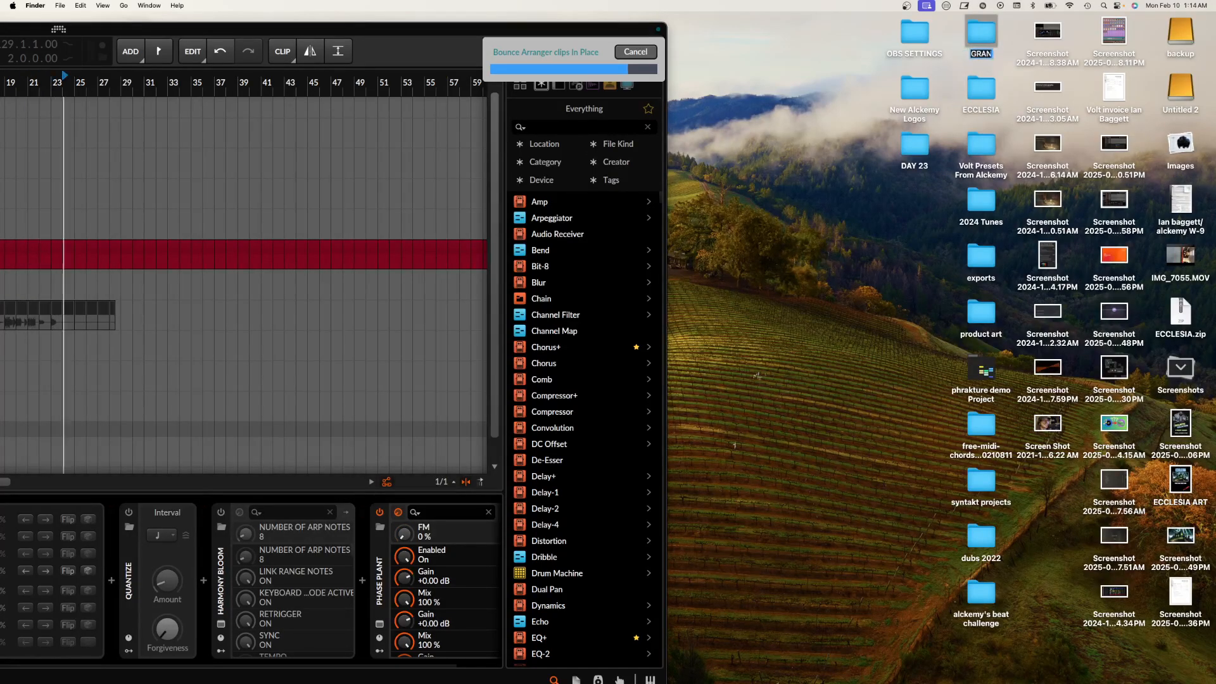
{"action": "type", "text": "ULAR SAMPLES"}
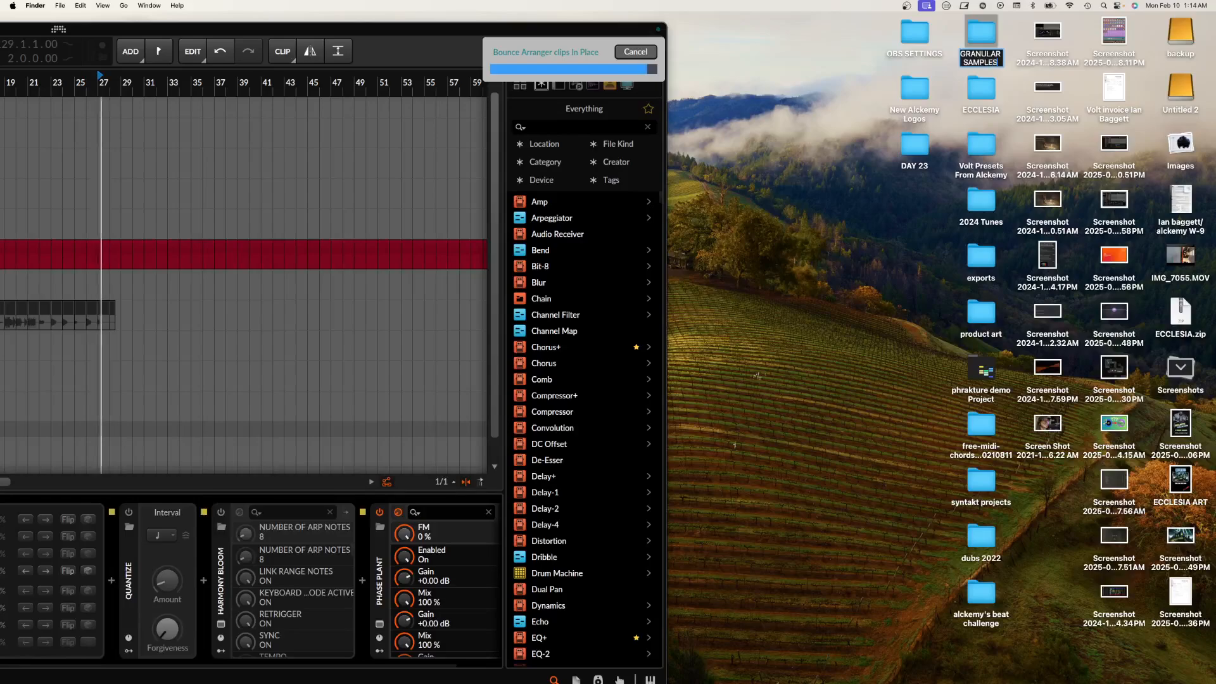
{"action": "type", "text": " IN C"}
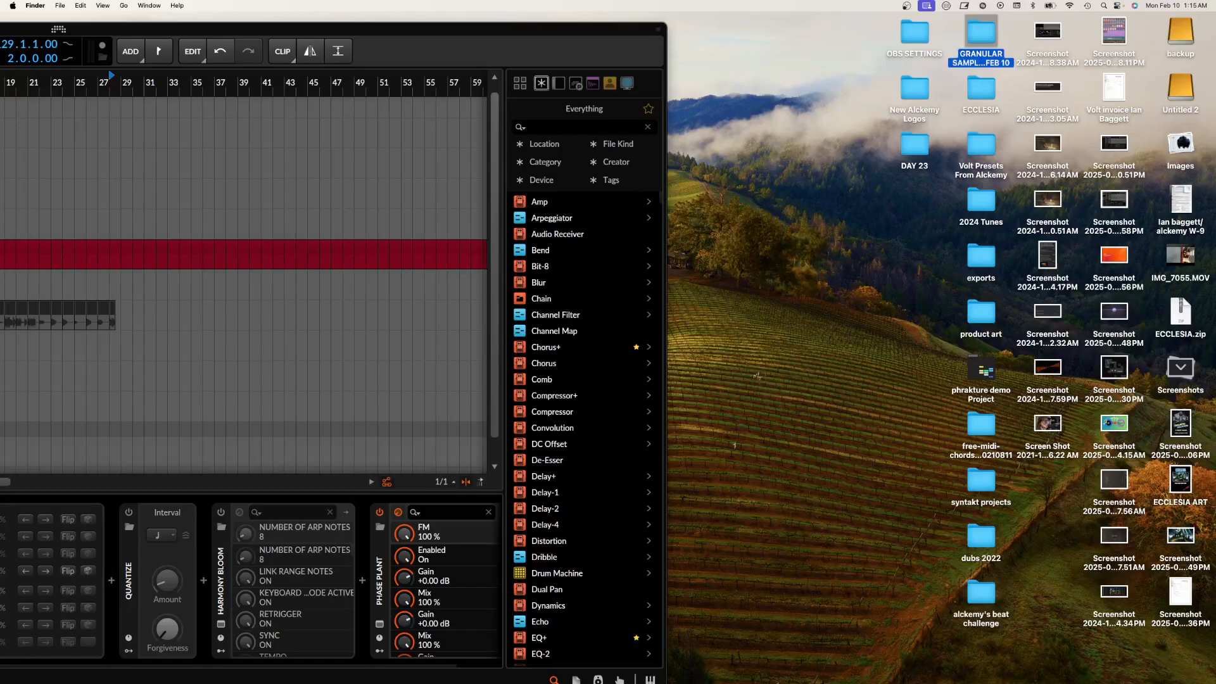
Step: Reposition the Bitwig window beside the desktop folder and show the project's file list
{"action": "scroll", "coordinate": [151, 324], "scroll_direction": "down", "scroll_amount": 1}
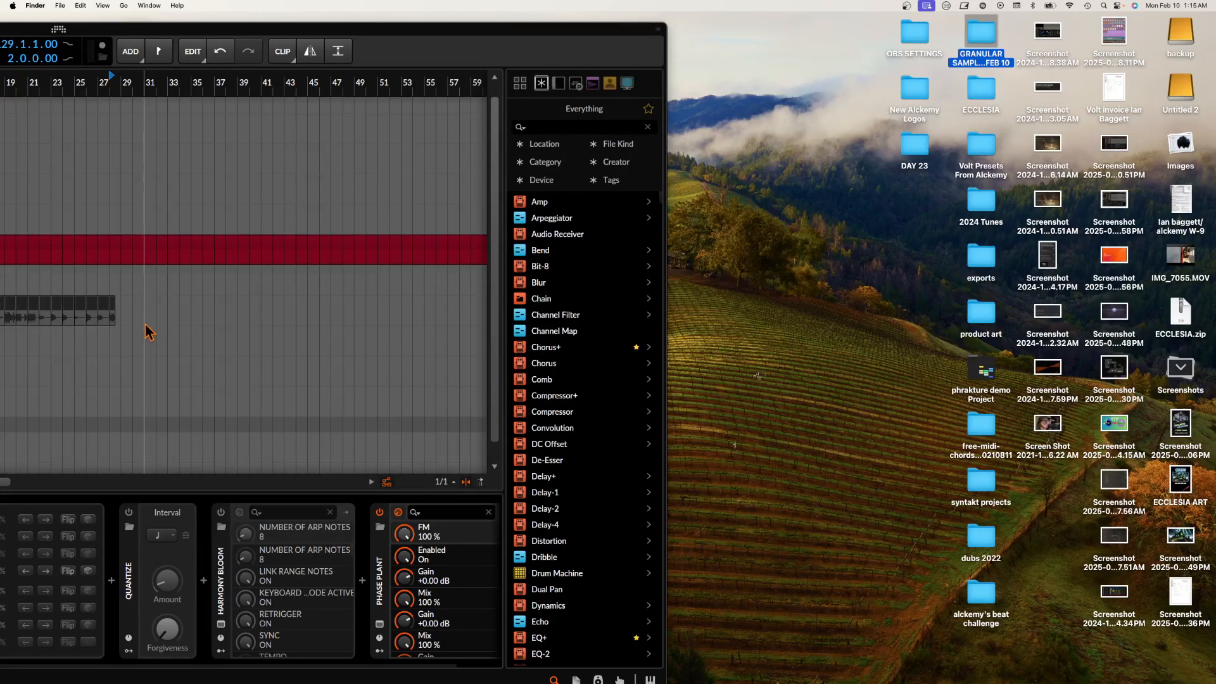
{"action": "double_click", "coordinate": [166, 28]}
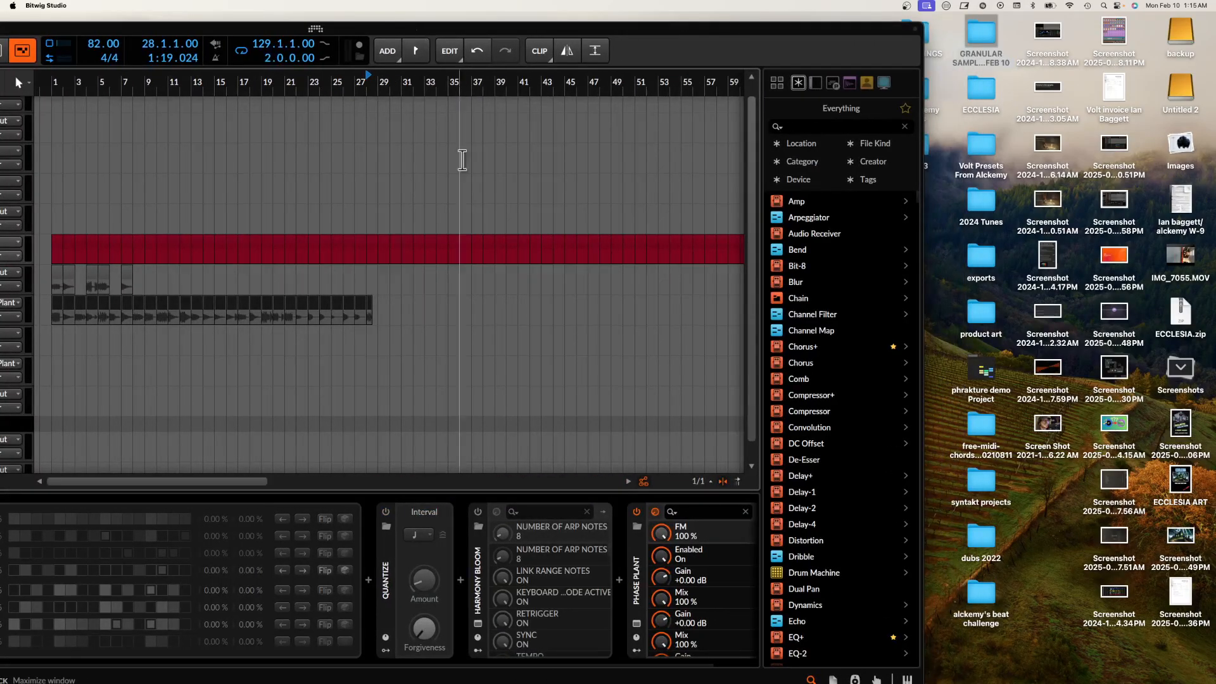
{"action": "left_click", "coordinate": [832, 679]}
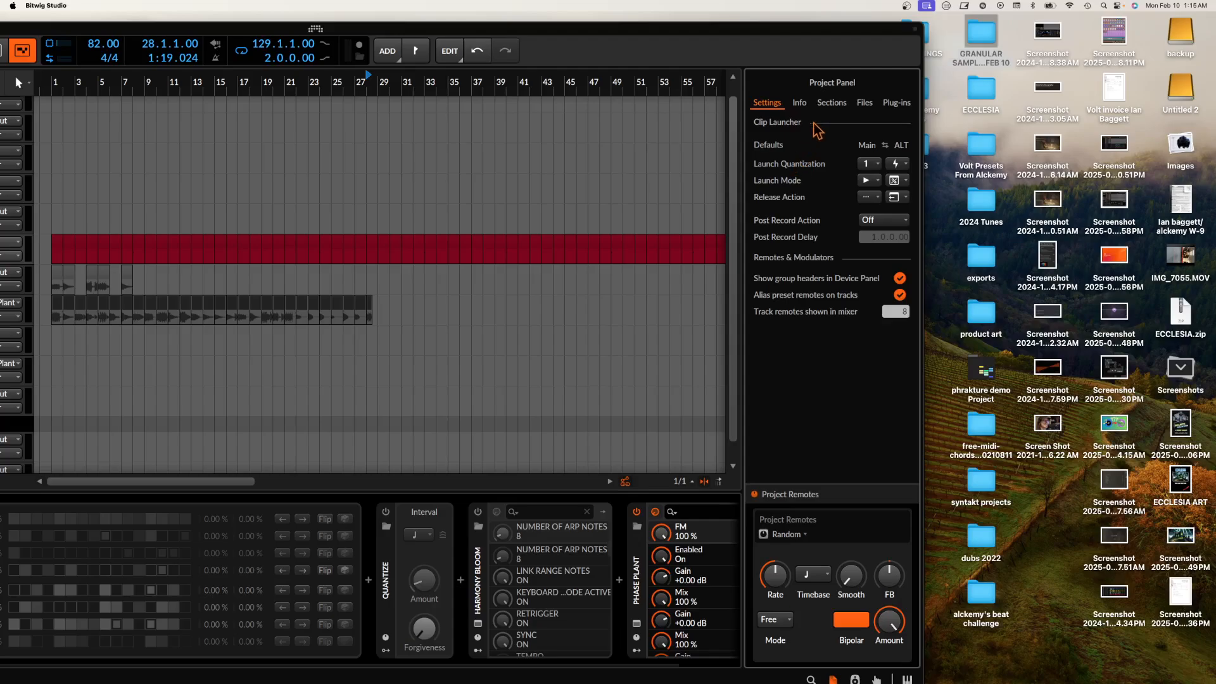
{"action": "left_click", "coordinate": [865, 104]}
Step: Copy the files Audio 8-bounce-1.wav through Audio 8-bounce-9.wav into the GRANULAR SAMPLES IN C FEB 10 folder and check the folder's contents
{"action": "left_click", "coordinate": [839, 166]}
{"action": "scroll", "coordinate": [839, 178], "scroll_direction": "down", "scroll_amount": 15}
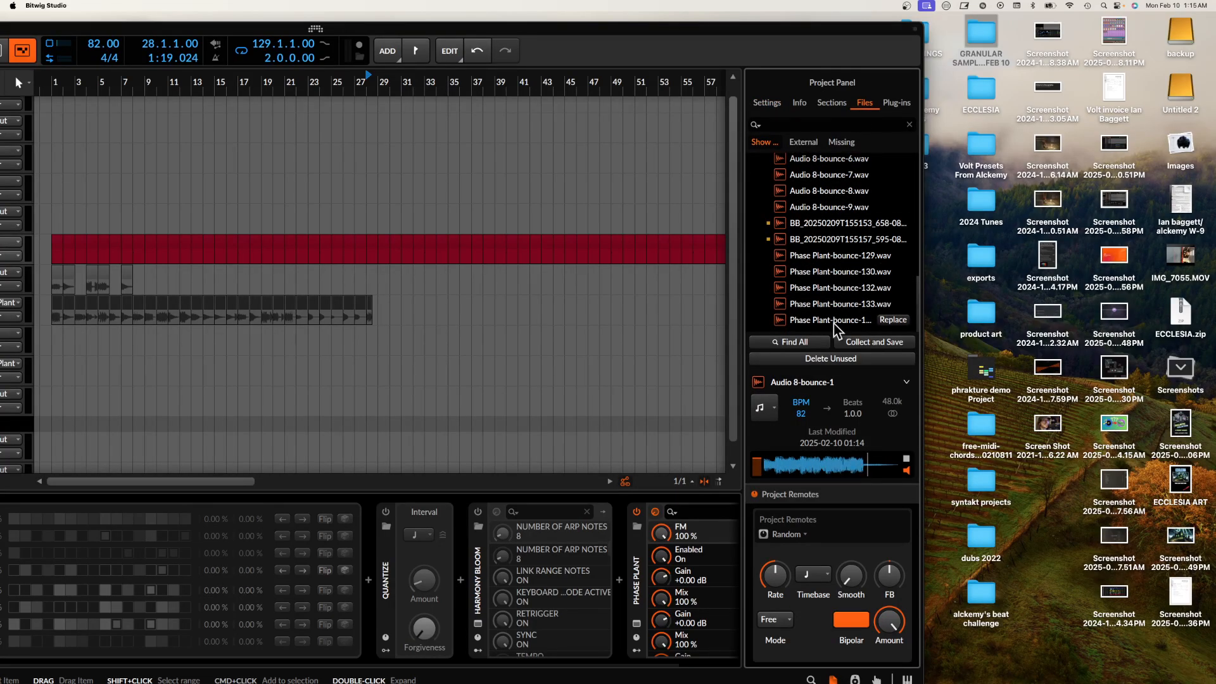
{"action": "left_click", "coordinate": [817, 207], "text": "shift"}
{"action": "scroll", "coordinate": [805, 214], "scroll_direction": "up", "scroll_amount": 15}
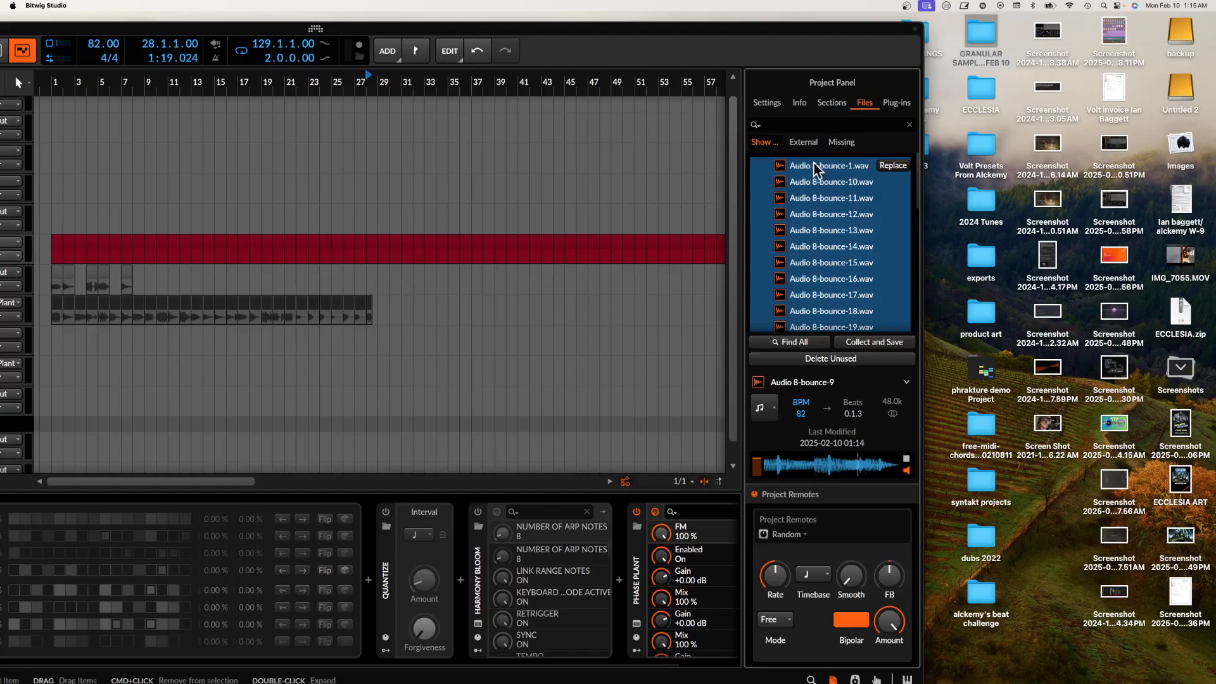
{"action": "left_click_drag", "start_coordinate": [814, 165], "coordinate": [963, 118]}
{"action": "left_click_drag", "start_coordinate": [974, 39], "coordinate": [982, 46]}
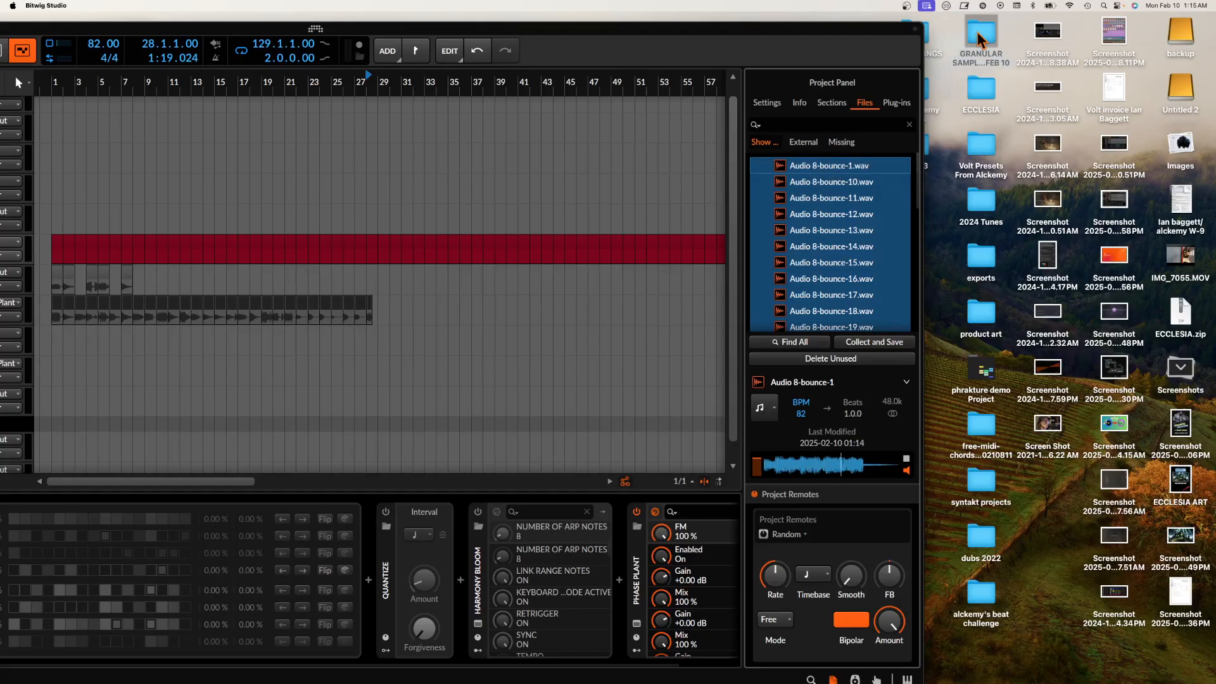
{"action": "double_click", "coordinate": [982, 42]}
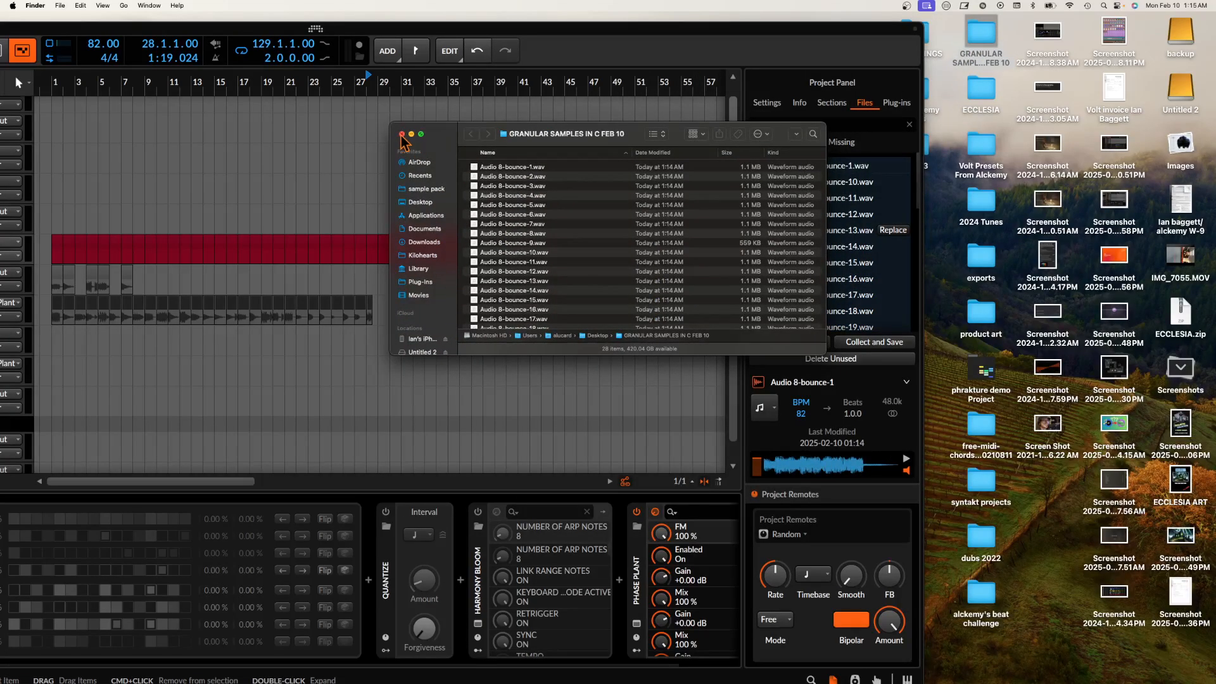
{"action": "left_click", "coordinate": [402, 134]}
Step: Maximize the Bitwig window and open the Phase Plant editor of the muted red track
{"action": "double_click", "coordinate": [635, 28]}
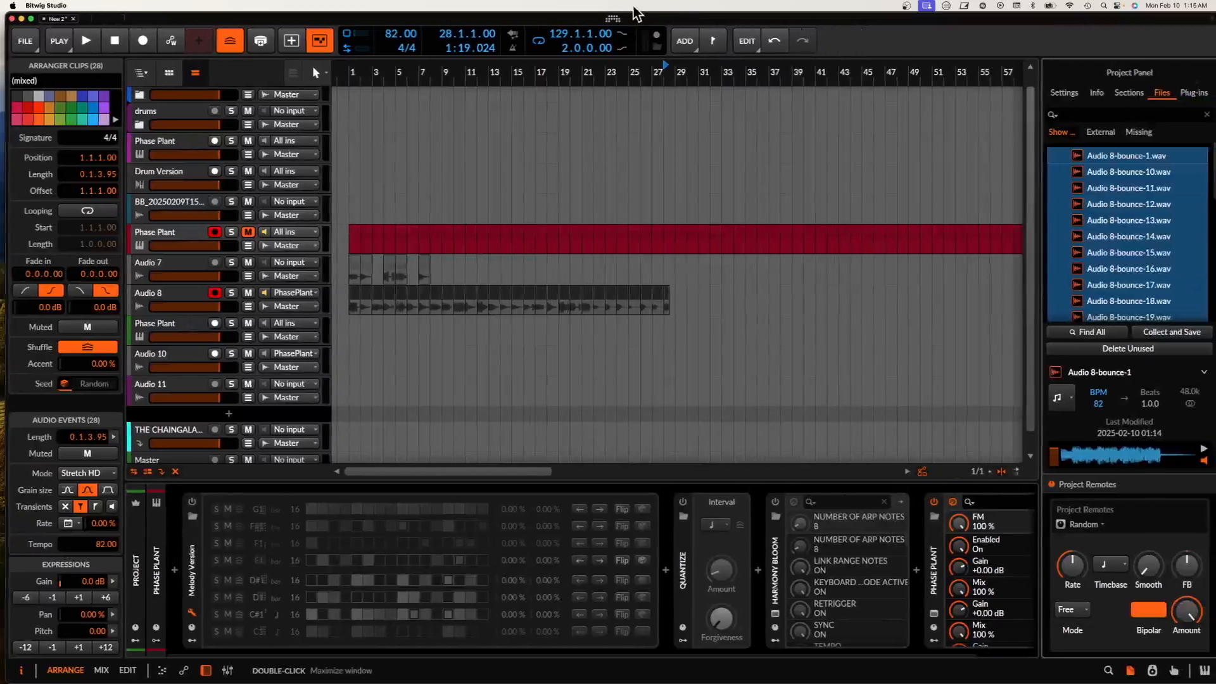
{"action": "left_click", "coordinate": [160, 240]}
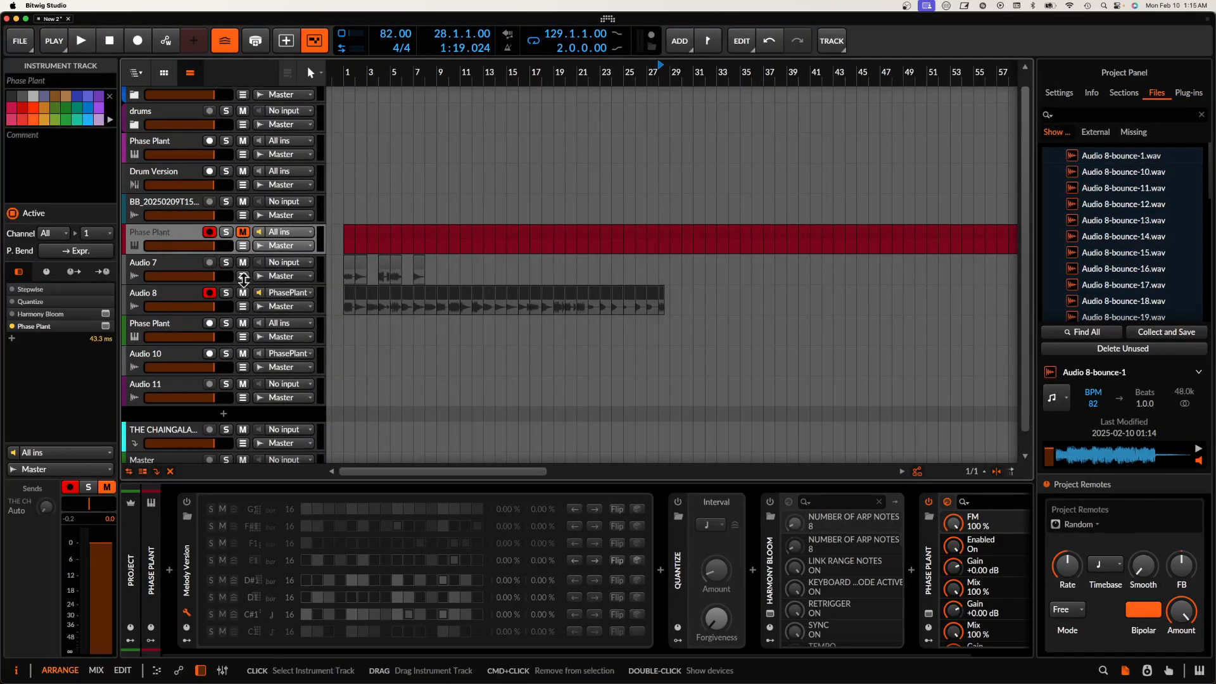
{"action": "scroll", "coordinate": [711, 576], "scroll_direction": "right", "scroll_amount": 2}
{"action": "left_click", "coordinate": [862, 613]}
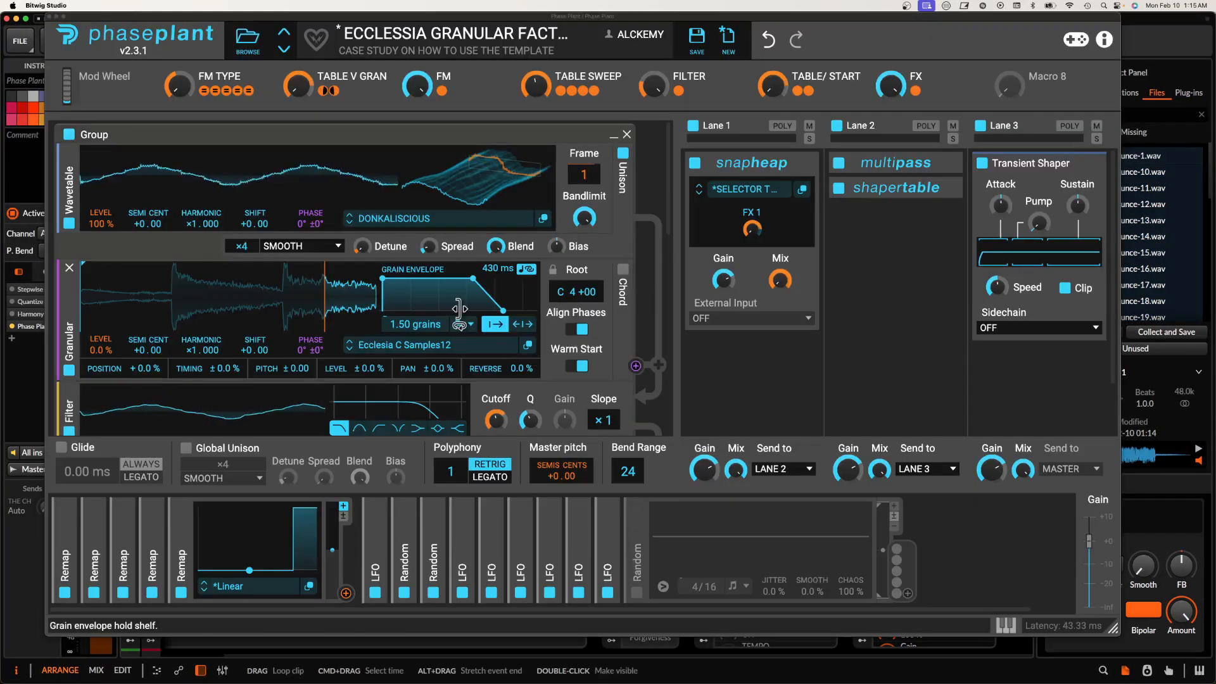
Step: Add the desktop folder GRANULAR SAMPLES IN C FEB 10 as a location in the granular generator's sample browser
{"action": "left_click", "coordinate": [378, 343]}
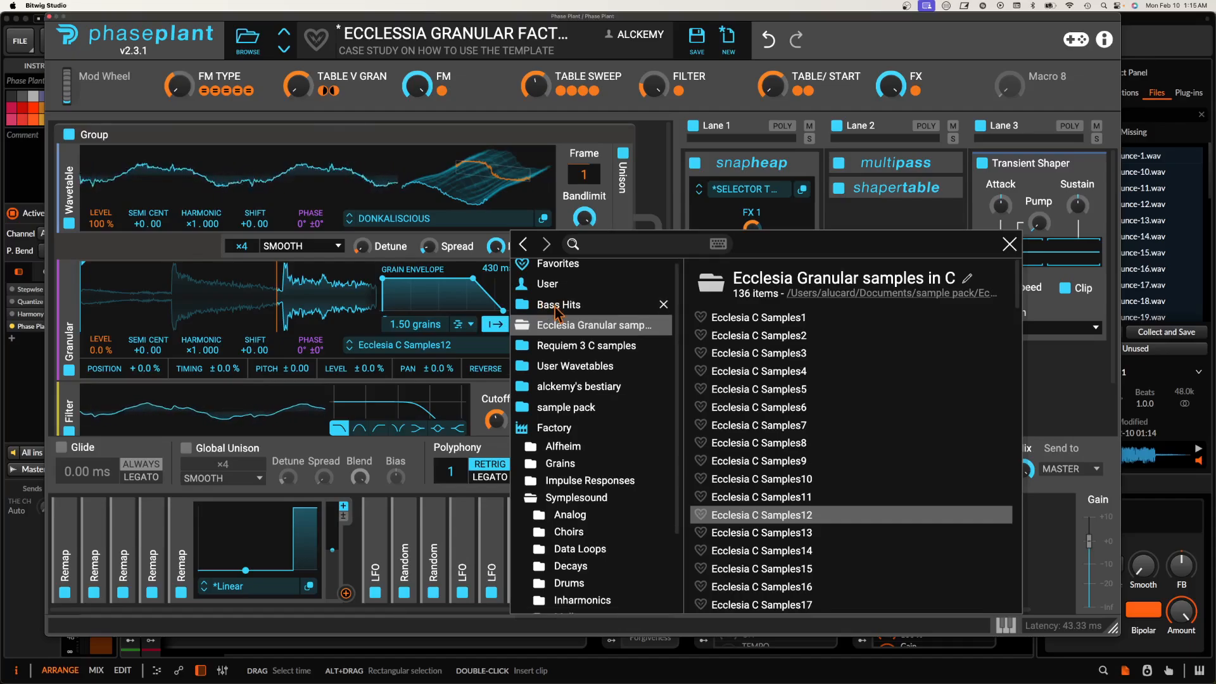
{"action": "scroll", "coordinate": [537, 570], "scroll_direction": "down", "scroll_amount": 3}
{"action": "left_click", "coordinate": [537, 605]}
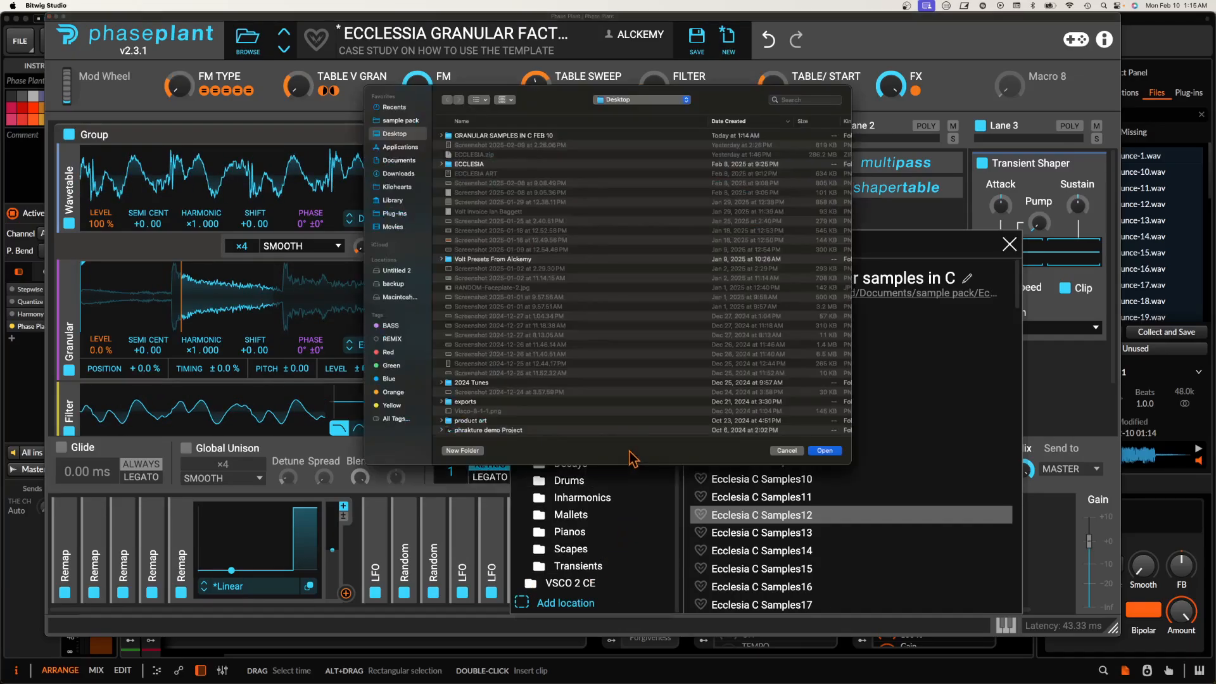
{"action": "left_click", "coordinate": [479, 137]}
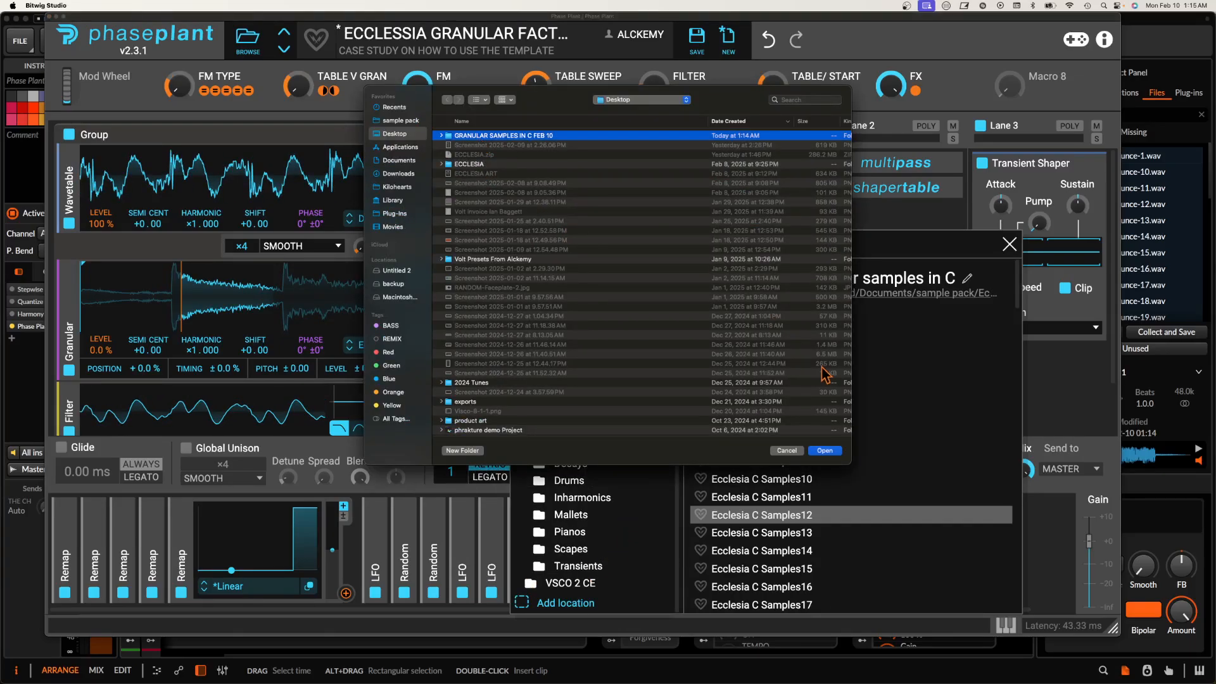
{"action": "left_click", "coordinate": [819, 453]}
{"action": "left_click", "coordinate": [256, 284]}
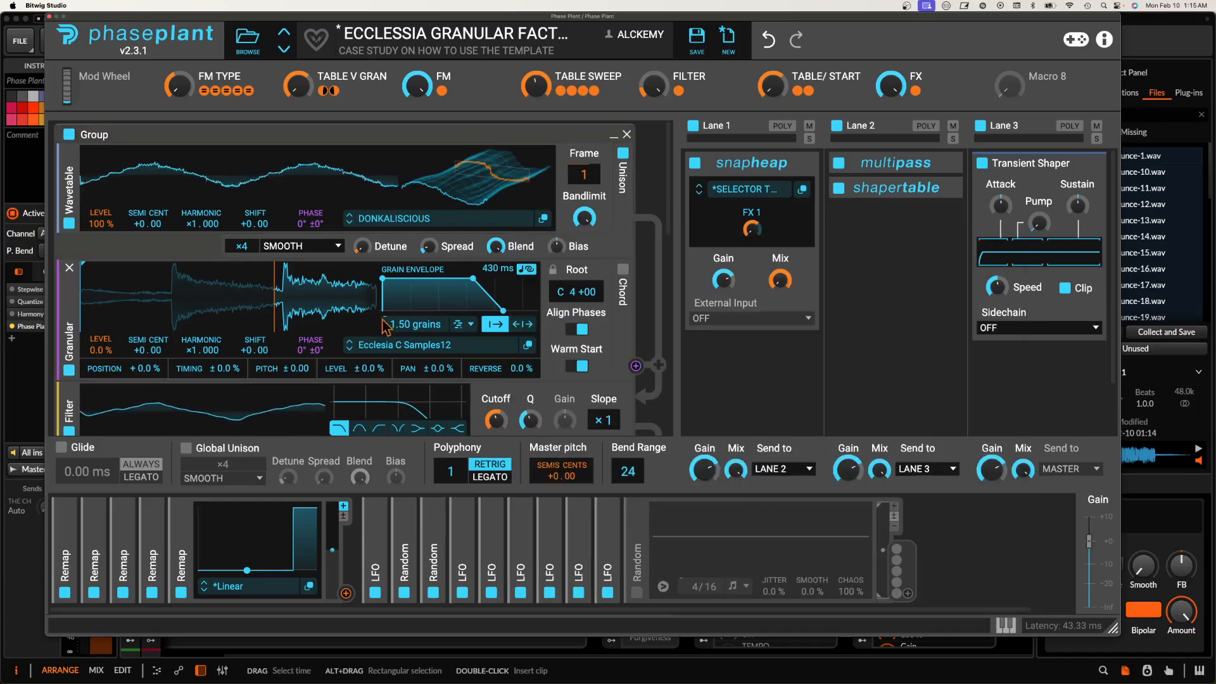
Step: Audition Audio 8-bounce-5, 7 and 9 from the GRANULAR SAMPLES IN C FEB 10 location and load Audio 8-bounce-12 into the granular generator
{"action": "left_click", "coordinate": [390, 348]}
{"action": "left_click", "coordinate": [574, 347]}
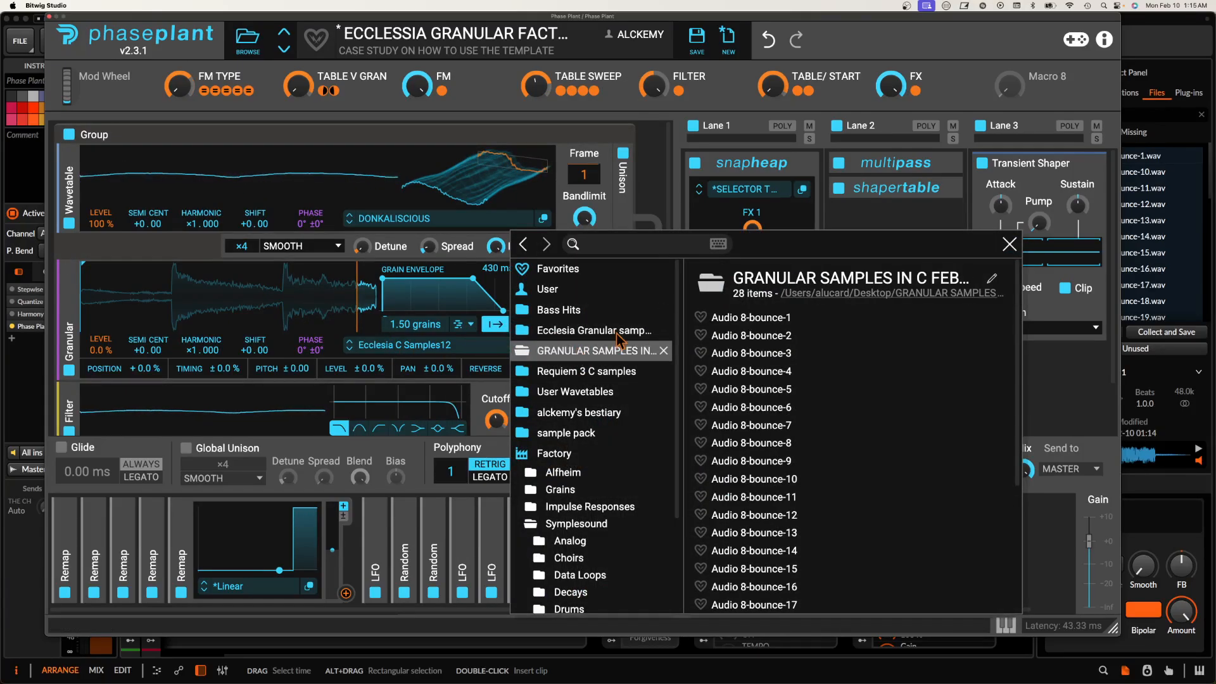
{"action": "left_click", "coordinate": [729, 388]}
{"action": "left_click", "coordinate": [728, 425]}
{"action": "left_click", "coordinate": [747, 461]}
{"action": "left_click", "coordinate": [750, 514]}
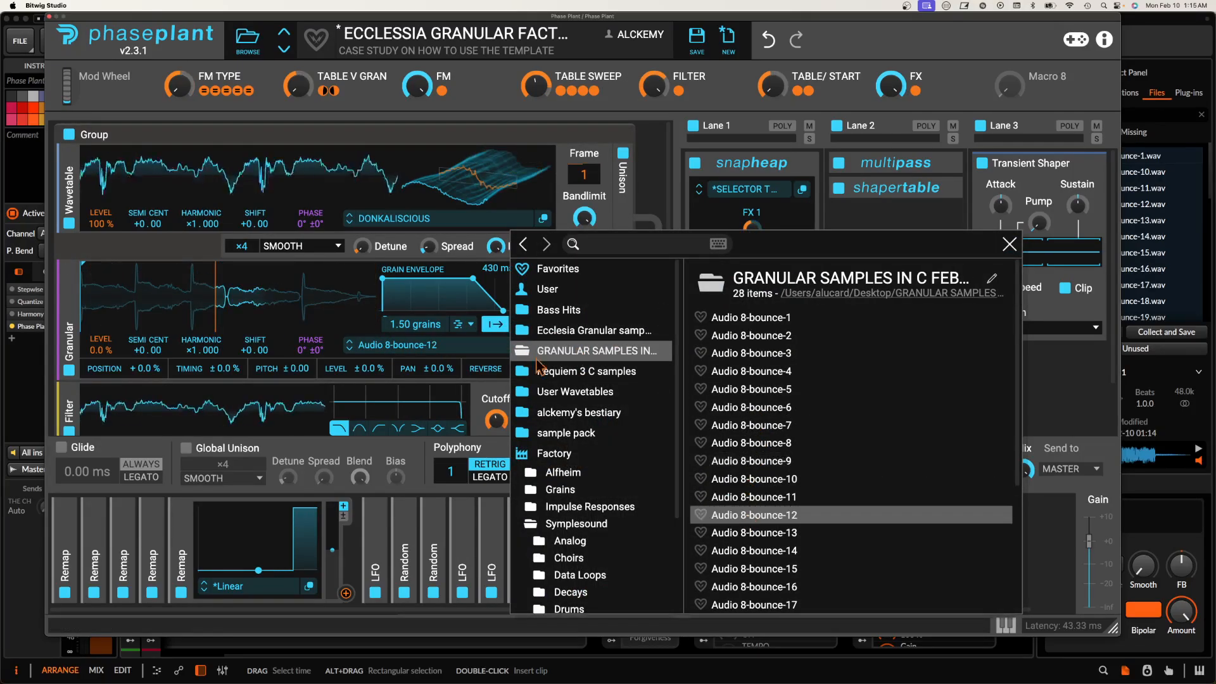
Step: Dismiss the sample browser, reset the patch to its default state, and add a Granular generator to the empty patch
{"action": "left_click", "coordinate": [1009, 245]}
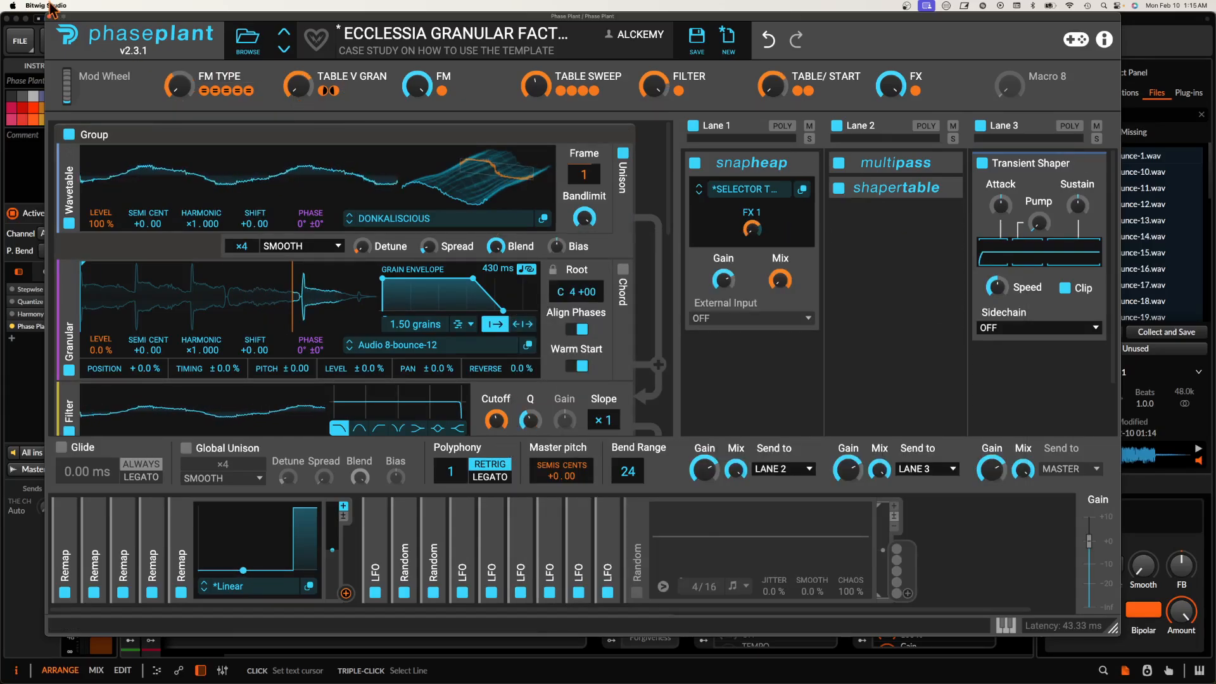
{"action": "left_click", "coordinate": [728, 38]}
{"action": "left_click", "coordinate": [318, 138]}
{"action": "left_click", "coordinate": [340, 201]}
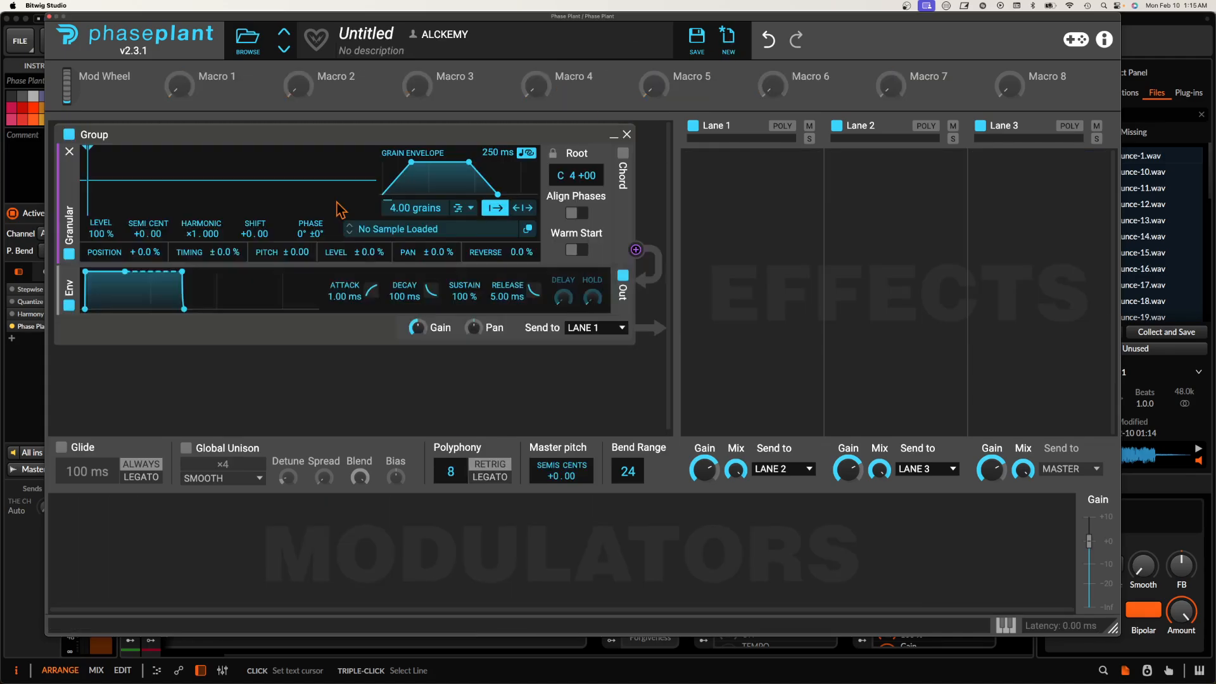
Step: Load Audio 8-bounce-8 from the GRANULAR SAMPLES IN C FEB 10 location into the granular generator
{"action": "left_click", "coordinate": [424, 229]}
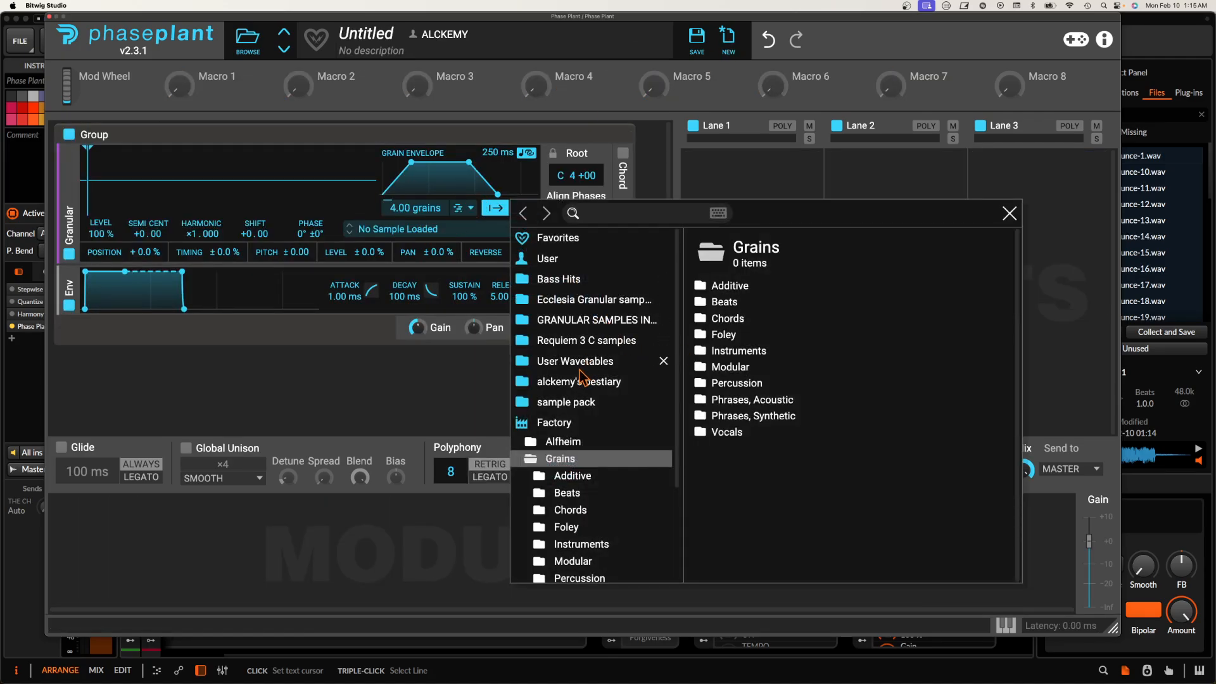
{"action": "left_click", "coordinate": [565, 322]}
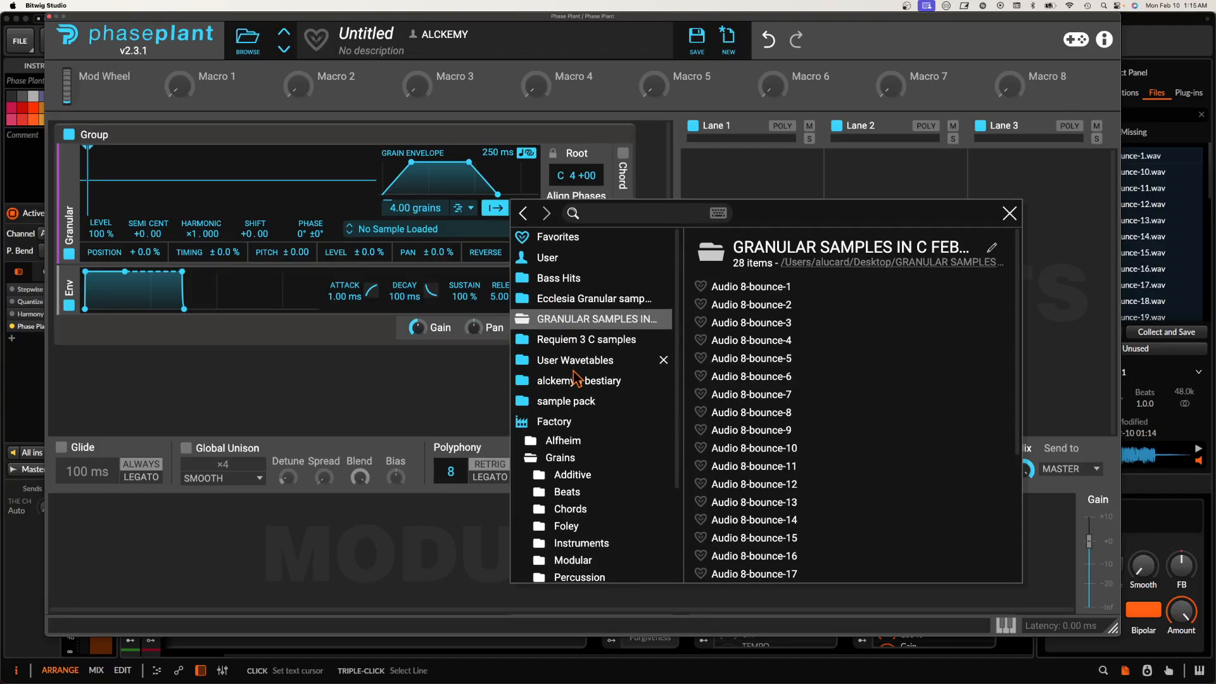
{"action": "scroll", "coordinate": [575, 379], "scroll_direction": "down", "scroll_amount": 2}
{"action": "scroll", "coordinate": [576, 379], "scroll_direction": "up", "scroll_amount": 2}
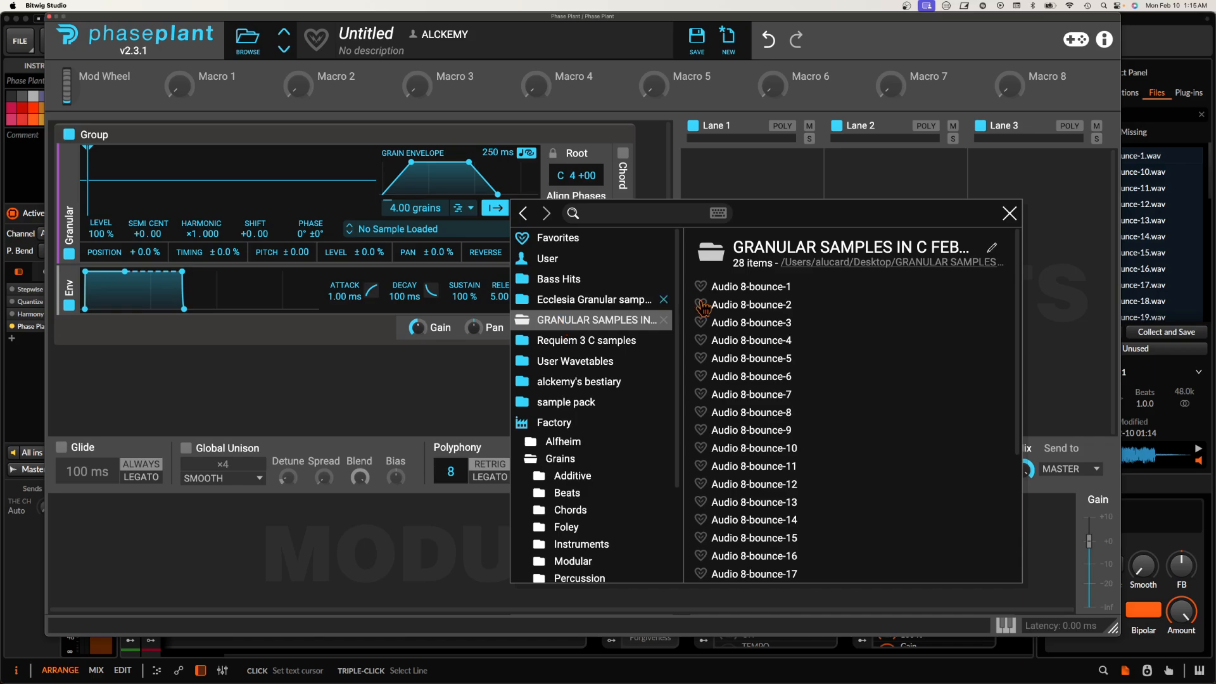
{"action": "left_click", "coordinate": [752, 412]}
{"action": "left_click", "coordinate": [282, 183]}
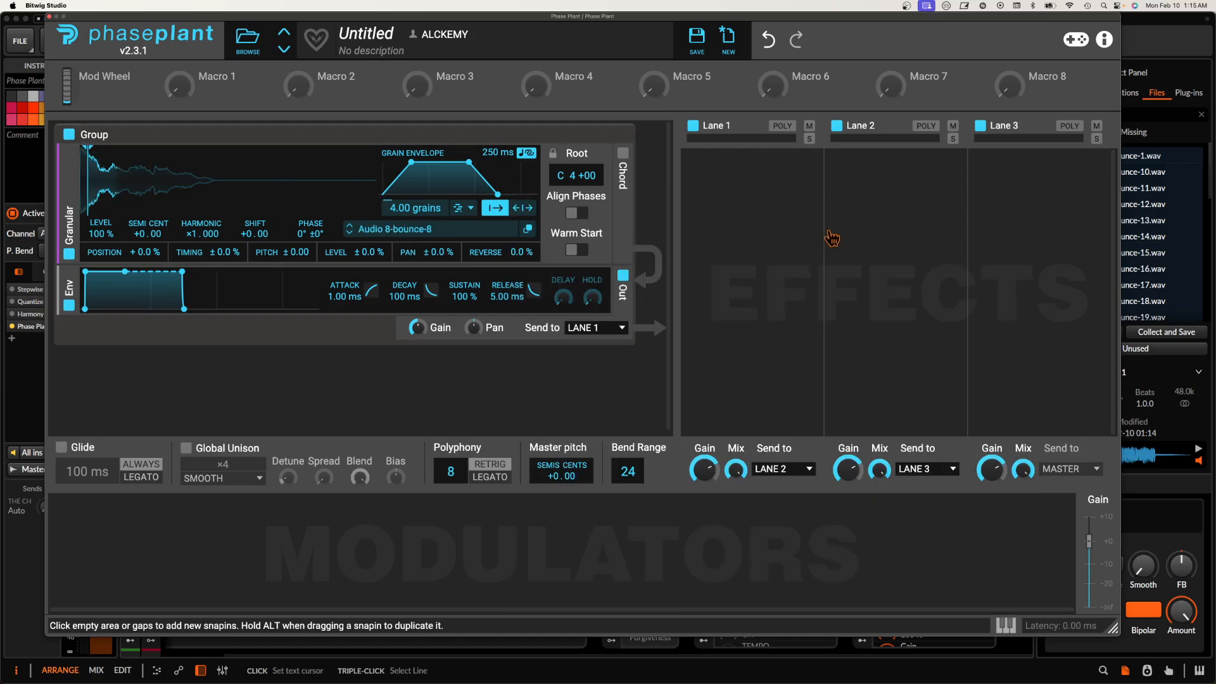
Step: Add a Shaper Table and a collapsed Reverb to Lane 1, and a Transient Shaper to Lane 3
{"action": "left_click", "coordinate": [752, 168]}
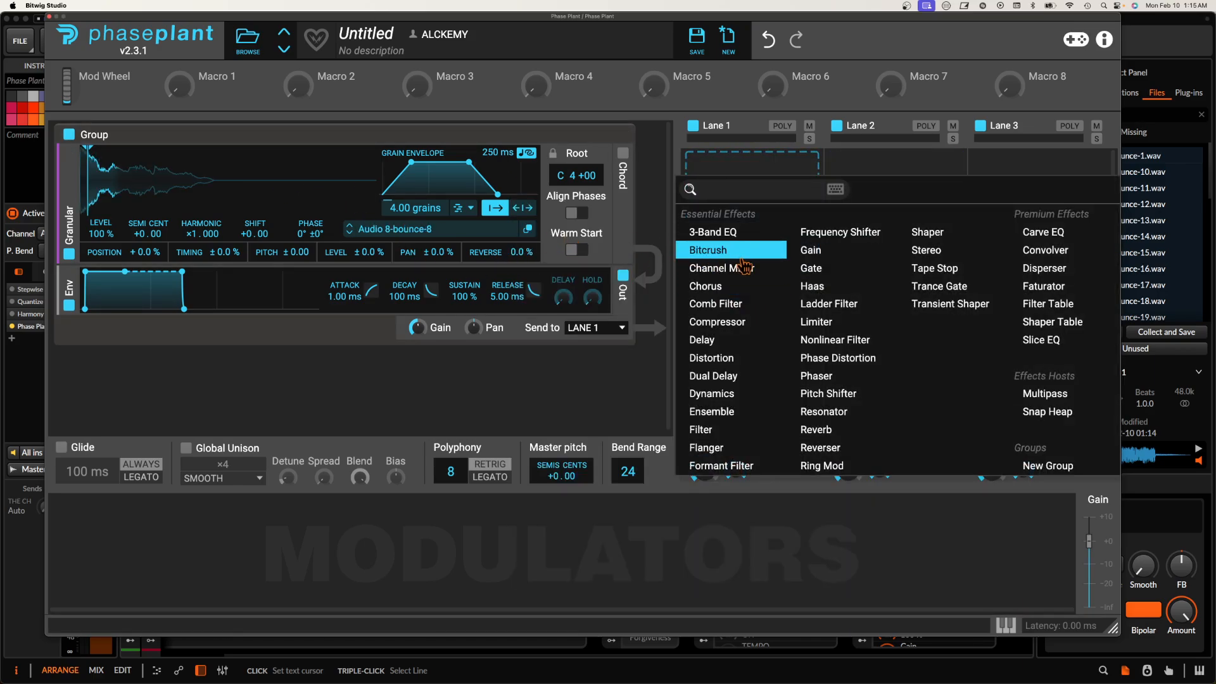
{"action": "left_click", "coordinate": [1052, 321]}
{"action": "left_click", "coordinate": [1049, 212]}
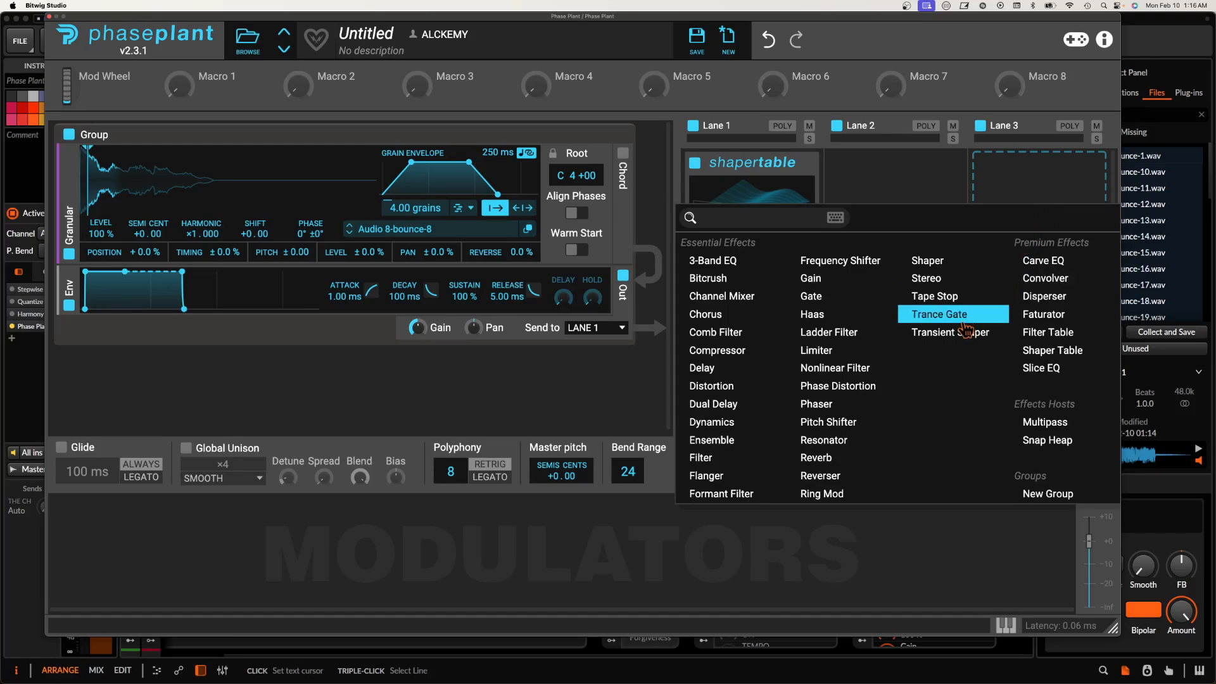
{"action": "left_click", "coordinate": [944, 332]}
{"action": "left_click", "coordinate": [778, 382]}
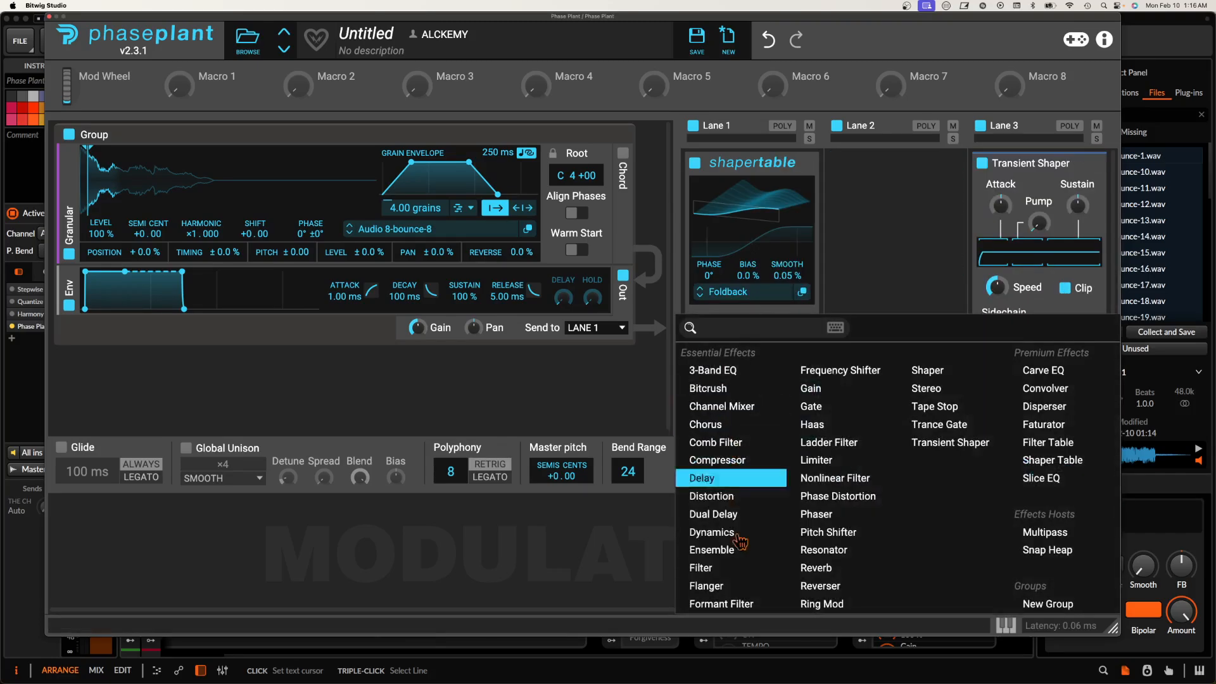
{"action": "left_click", "coordinate": [851, 582]}
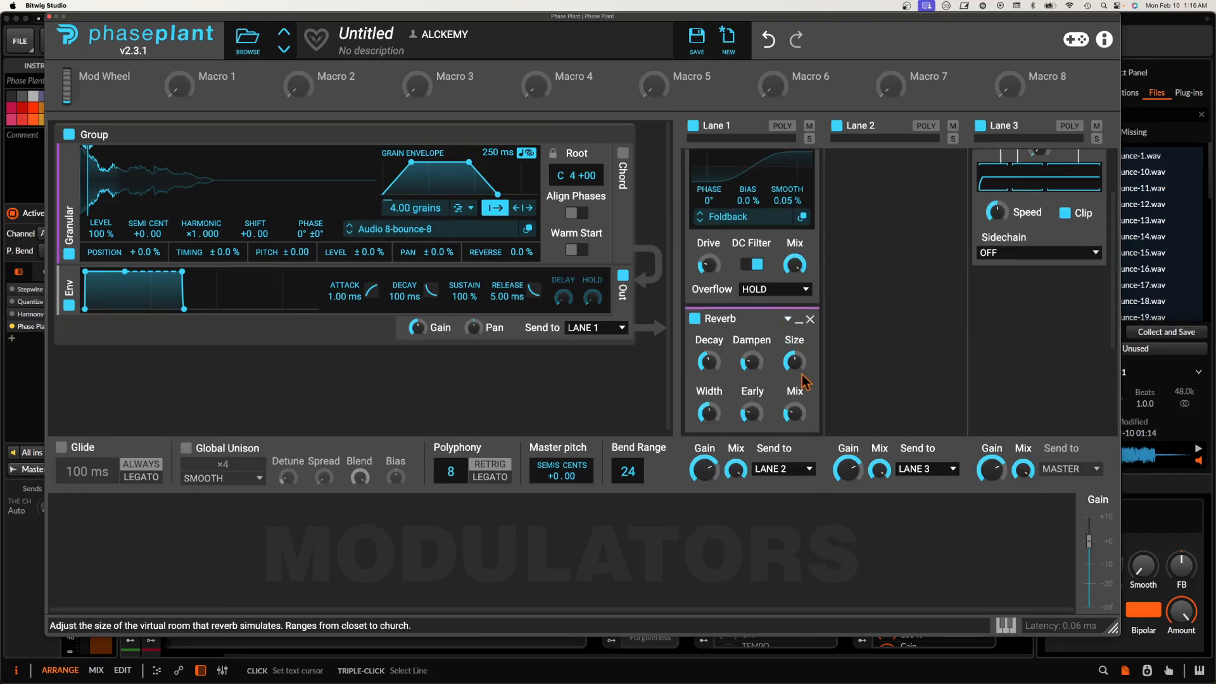
{"action": "left_click", "coordinate": [798, 320]}
Step: Add a Convolver to Lane 1 with the Empty Apartment Bedroom impulse at 400% stretch, 100% fade out and a reduced mix, and collapse it
{"action": "left_click", "coordinate": [760, 345]}
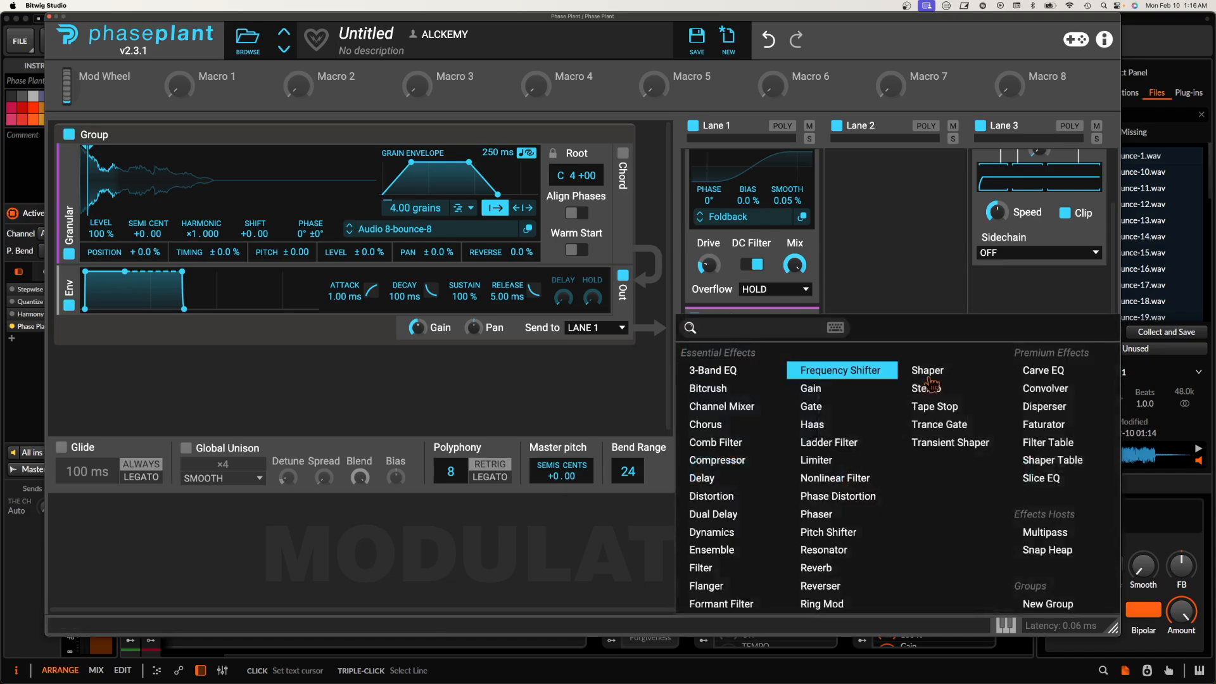
{"action": "left_click", "coordinate": [1118, 392]}
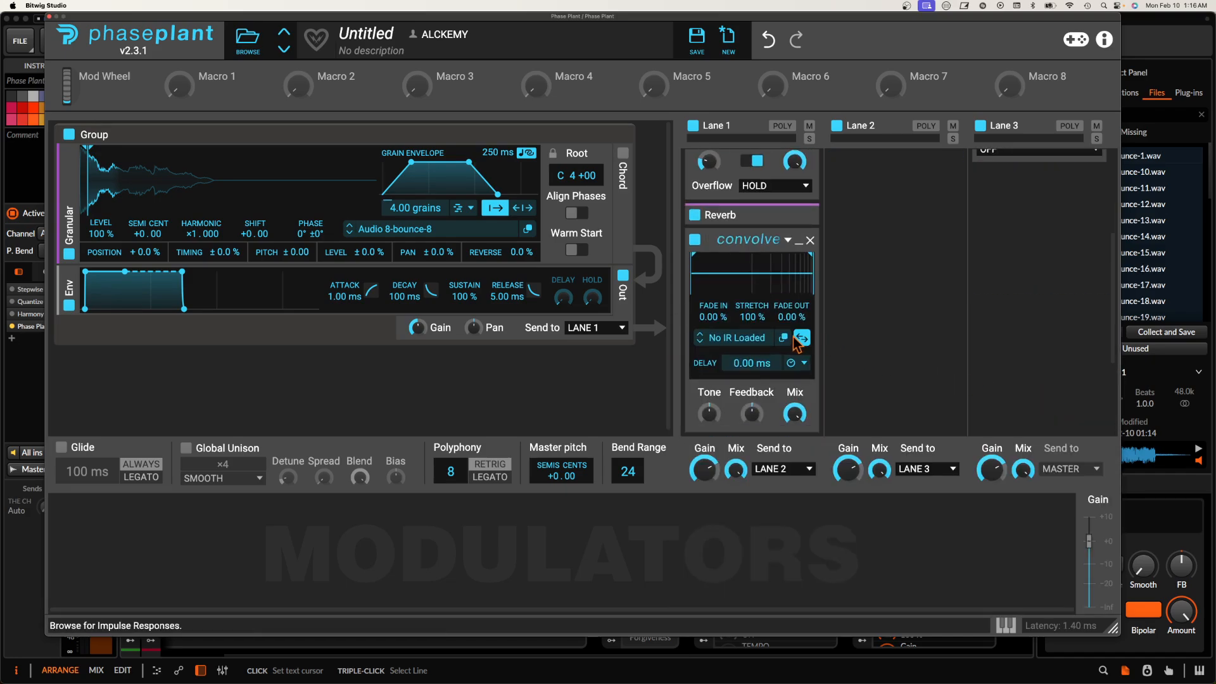
{"action": "left_click", "coordinate": [769, 338]}
{"action": "double_click", "coordinate": [967, 457]}
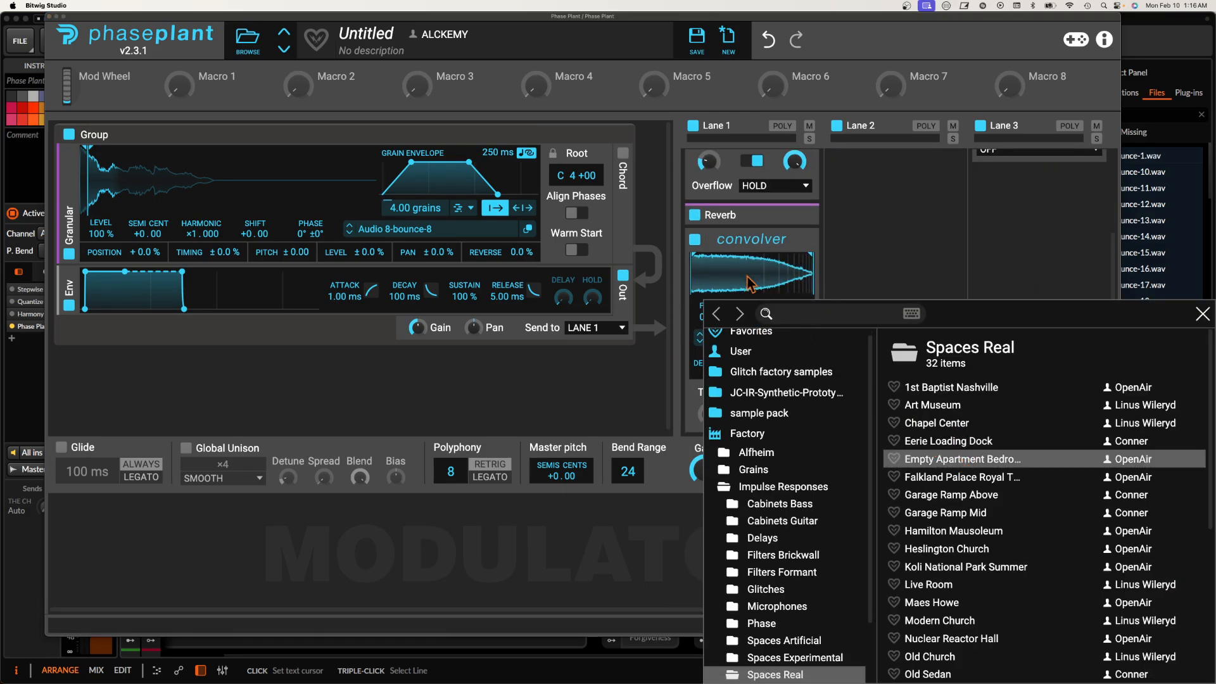
{"action": "left_click_drag", "start_coordinate": [789, 319], "coordinate": [759, 228]}
{"action": "left_click_drag", "start_coordinate": [794, 414], "coordinate": [794, 468]}
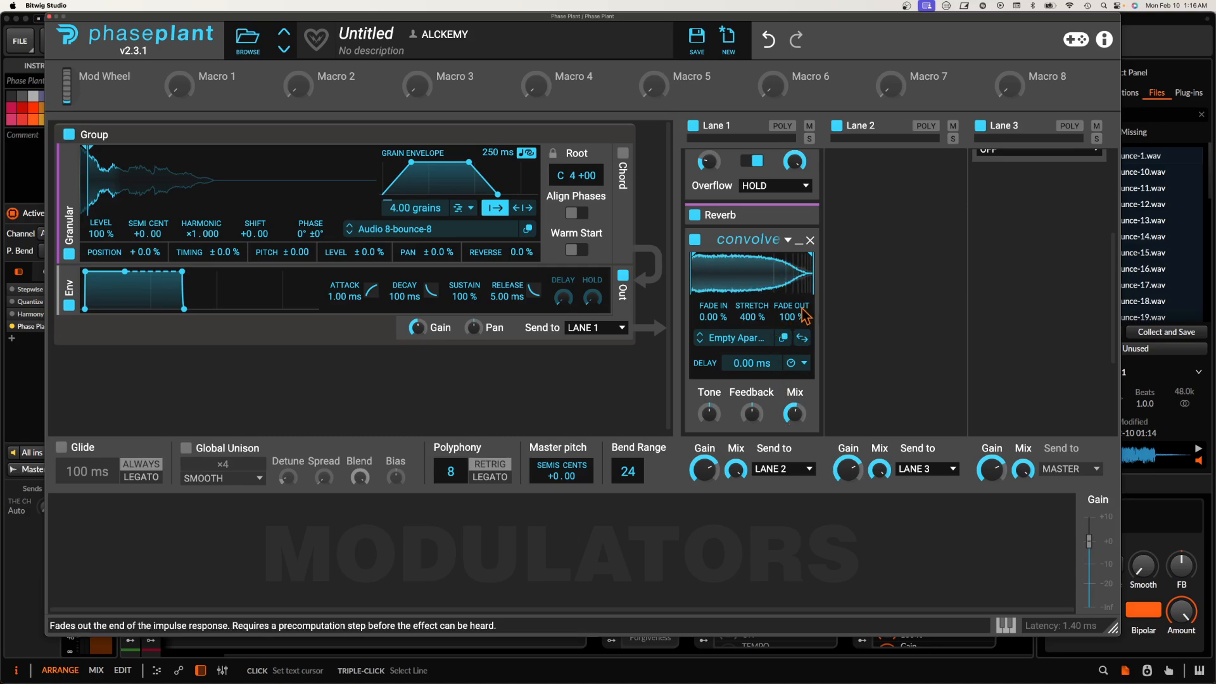
{"action": "left_click", "coordinate": [799, 241]}
Step: Add a Dual Delay below the Convolver in Lane 1 and sync its time to 3/16
{"action": "left_click", "coordinate": [752, 298]}
{"action": "left_click", "coordinate": [714, 514]}
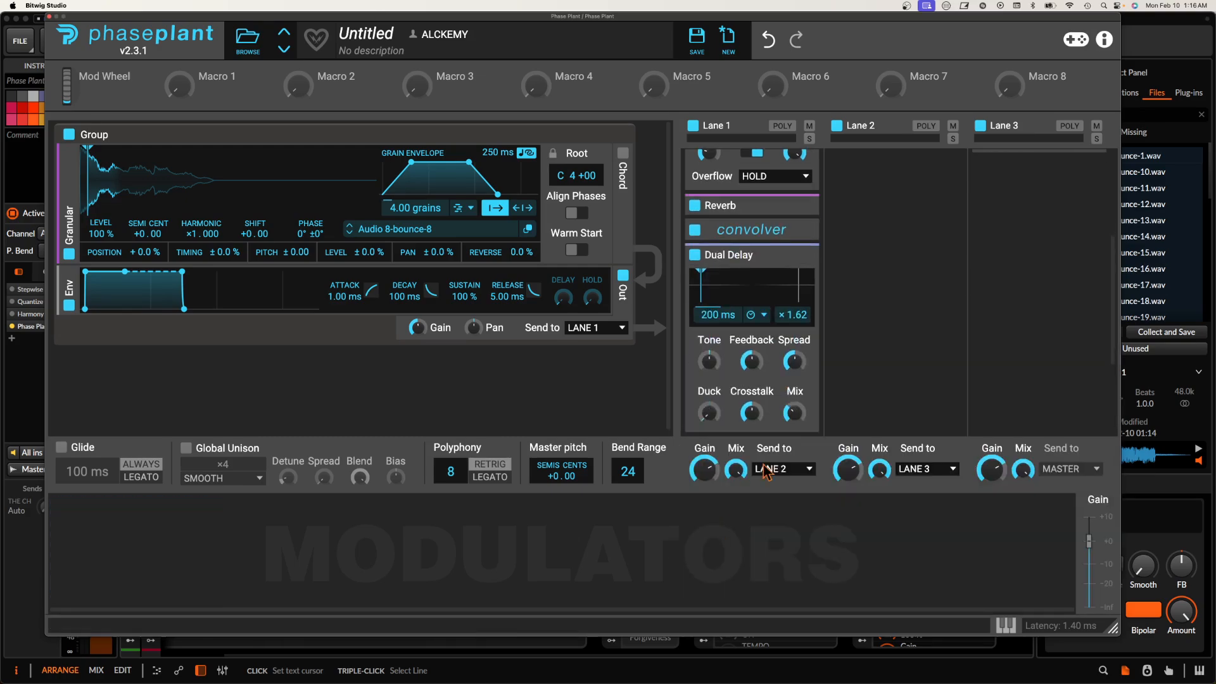
{"action": "left_click", "coordinate": [802, 314]}
{"action": "left_click", "coordinate": [767, 332]}
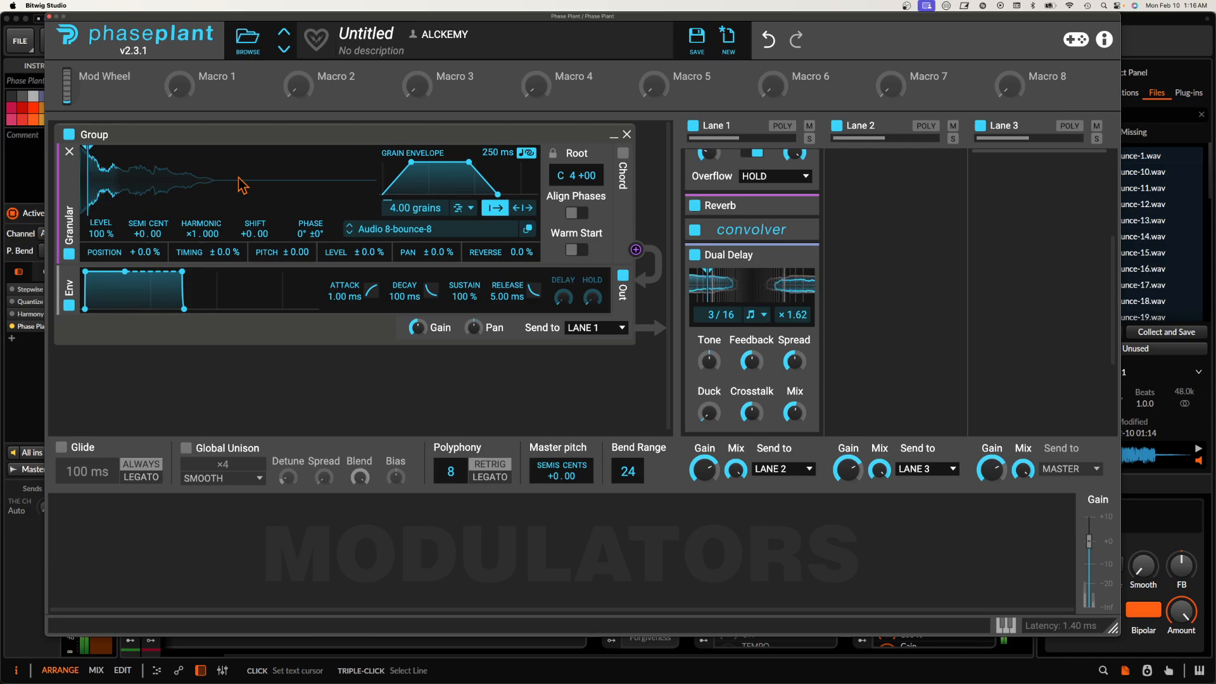
Step: Unmute and solo the red Phase Plant track in the Bitwig arranger, and reopen its Phase Plant editor
{"action": "left_click", "coordinate": [176, 241]}
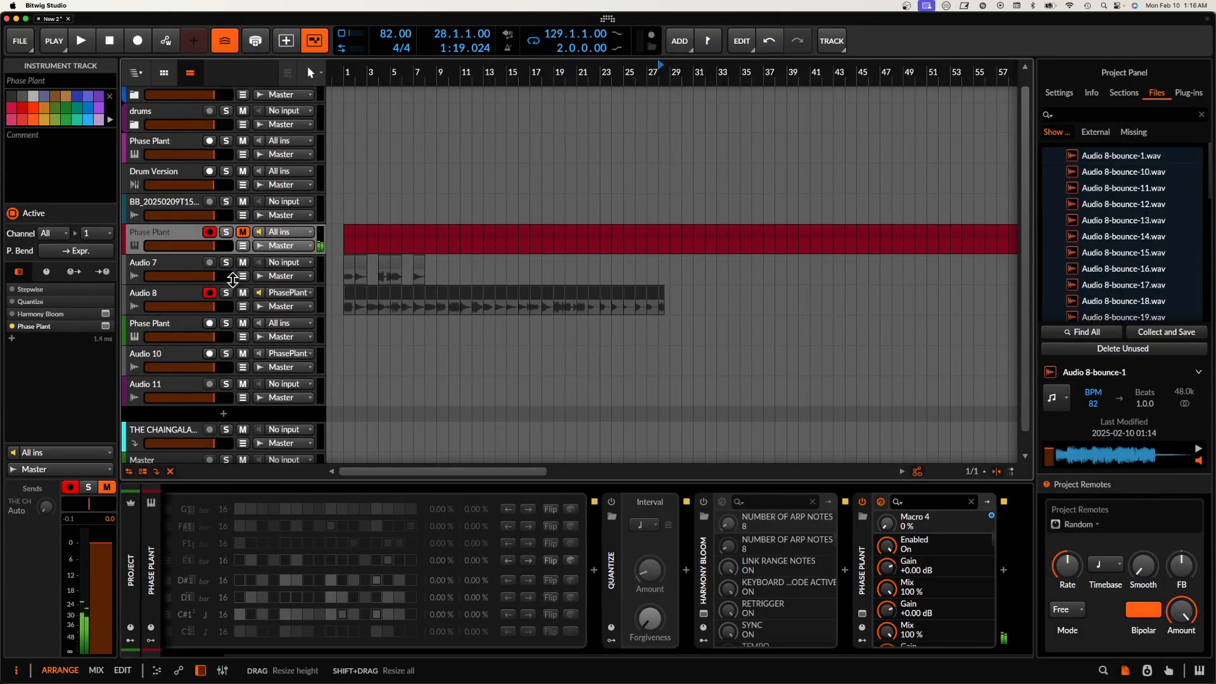
{"action": "left_click", "coordinate": [242, 232]}
{"action": "left_click", "coordinate": [226, 232]}
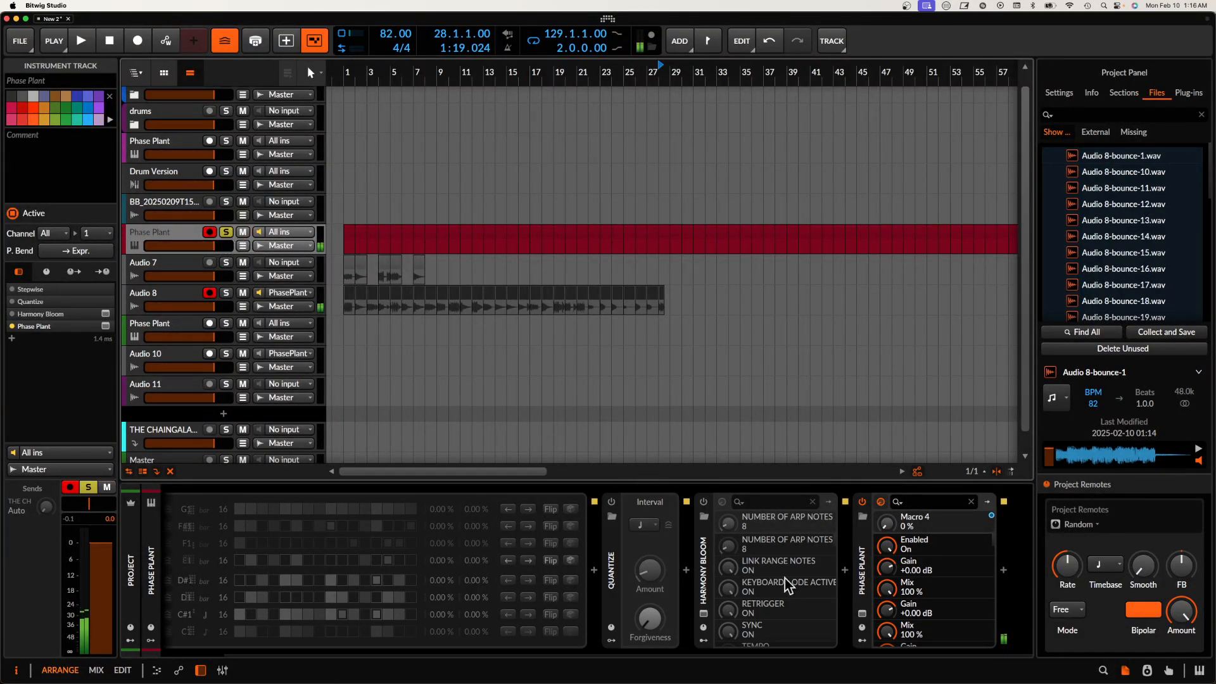
{"action": "left_click", "coordinate": [862, 613]}
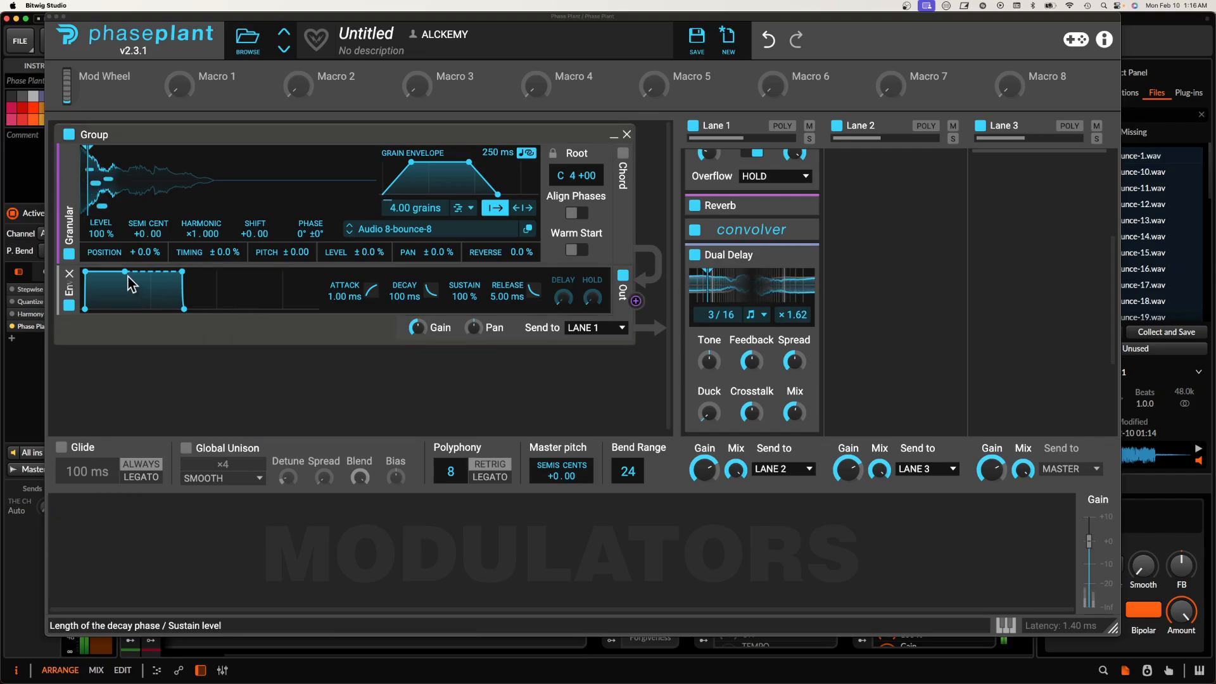
Step: Set the decay to 137 ms, 1.10 grains, a 315 ms fast-attack grain envelope and 21% random position, and load Audio 8-bounce-9
{"action": "mouse_move", "coordinate": [181, 271]}
{"action": "left_mouse_down"}
{"action": "mouse_move", "coordinate": [184, 301]}
{"action": "mouse_move", "coordinate": [192, 271]}
{"action": "left_mouse_up"}
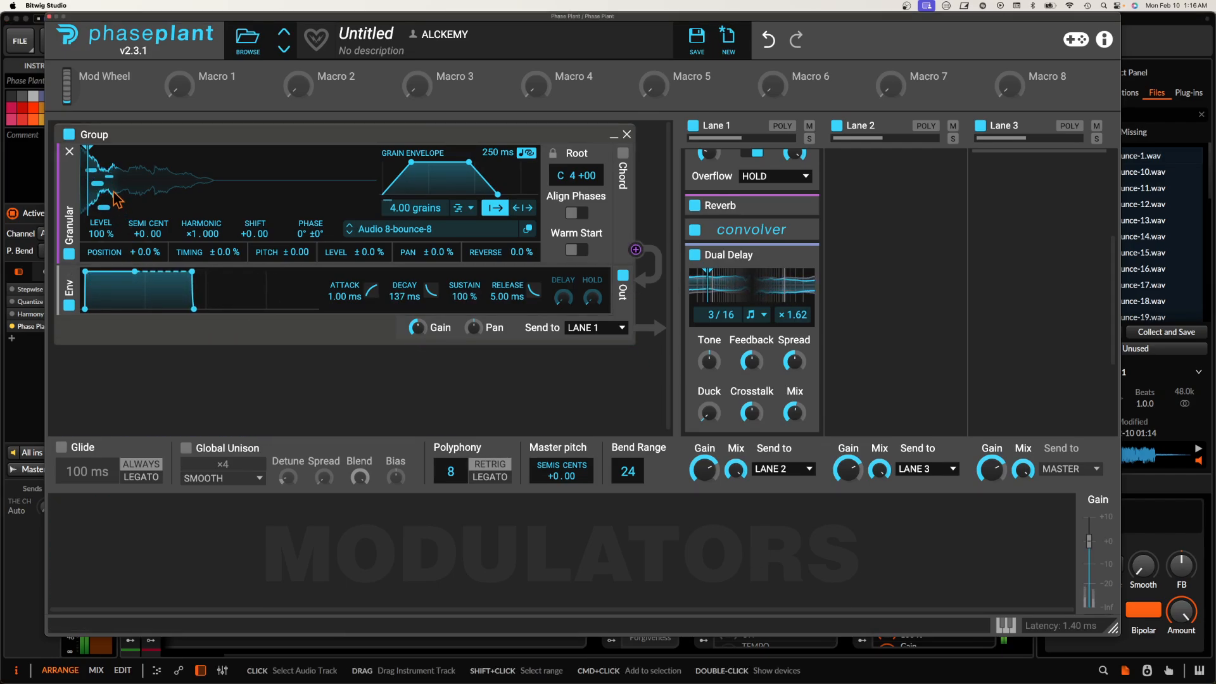
{"action": "left_click_drag", "start_coordinate": [380, 206], "coordinate": [380, 213]}
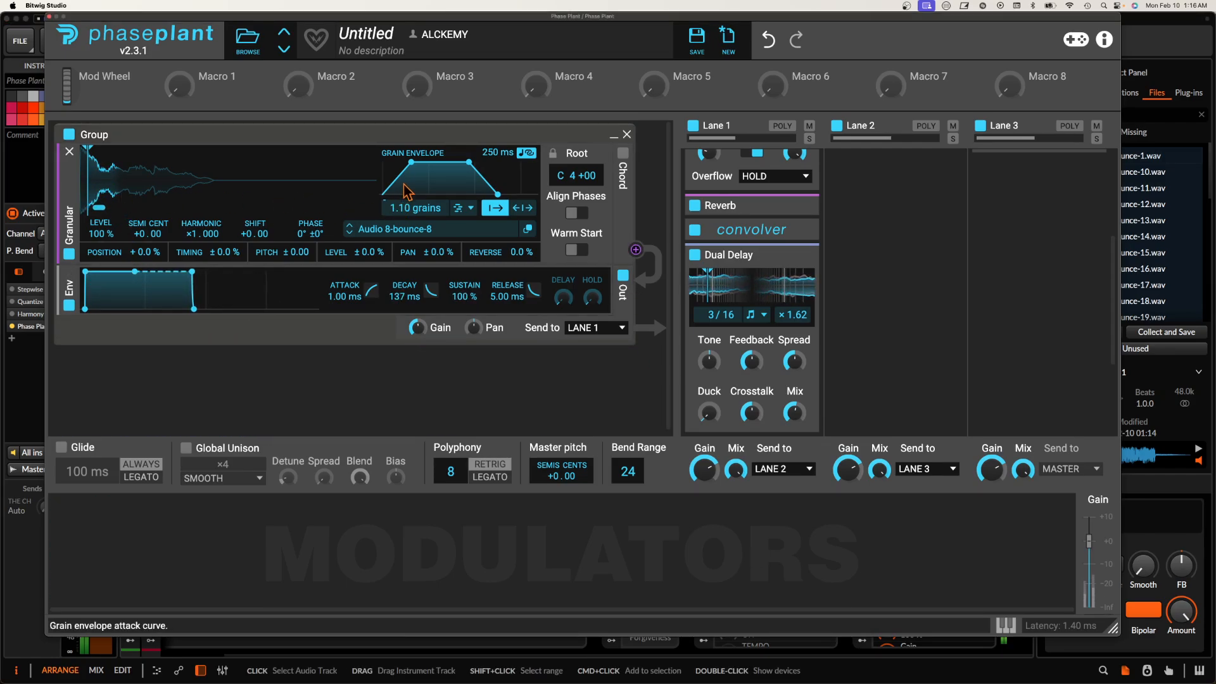
{"action": "left_click_drag", "start_coordinate": [411, 162], "coordinate": [382, 162]}
{"action": "left_click_drag", "start_coordinate": [469, 162], "coordinate": [402, 162]}
{"action": "left_click_drag", "start_coordinate": [498, 153], "coordinate": [497, 148]}
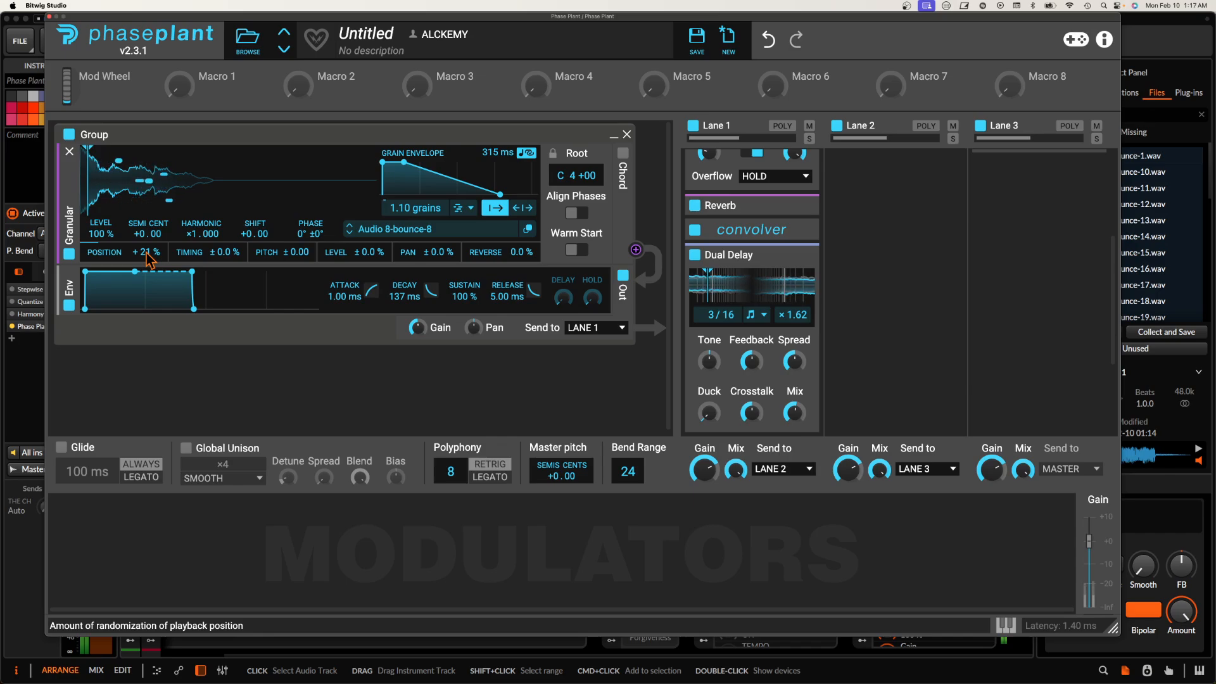
{"action": "left_click", "coordinate": [349, 231]}
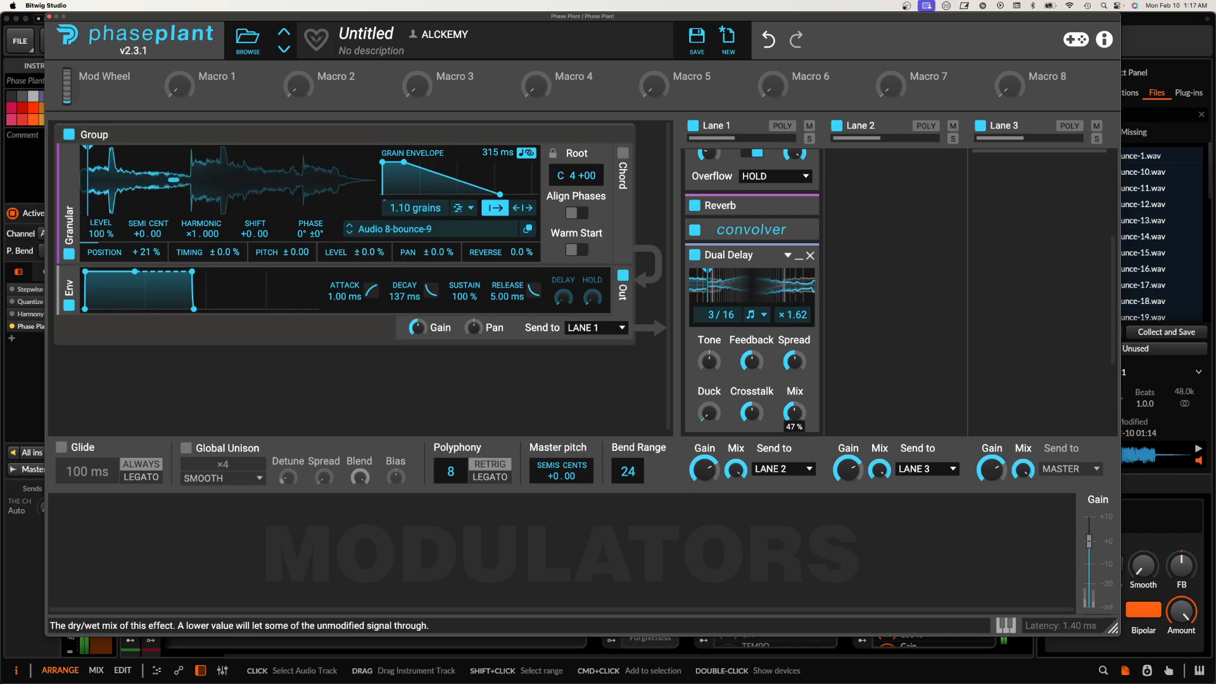
Step: Adjust the Convolver and Reverb mix in Lane 1, turn off the Shaper Table's DC Filter and raise its Drive
{"action": "left_click", "coordinate": [752, 229]}
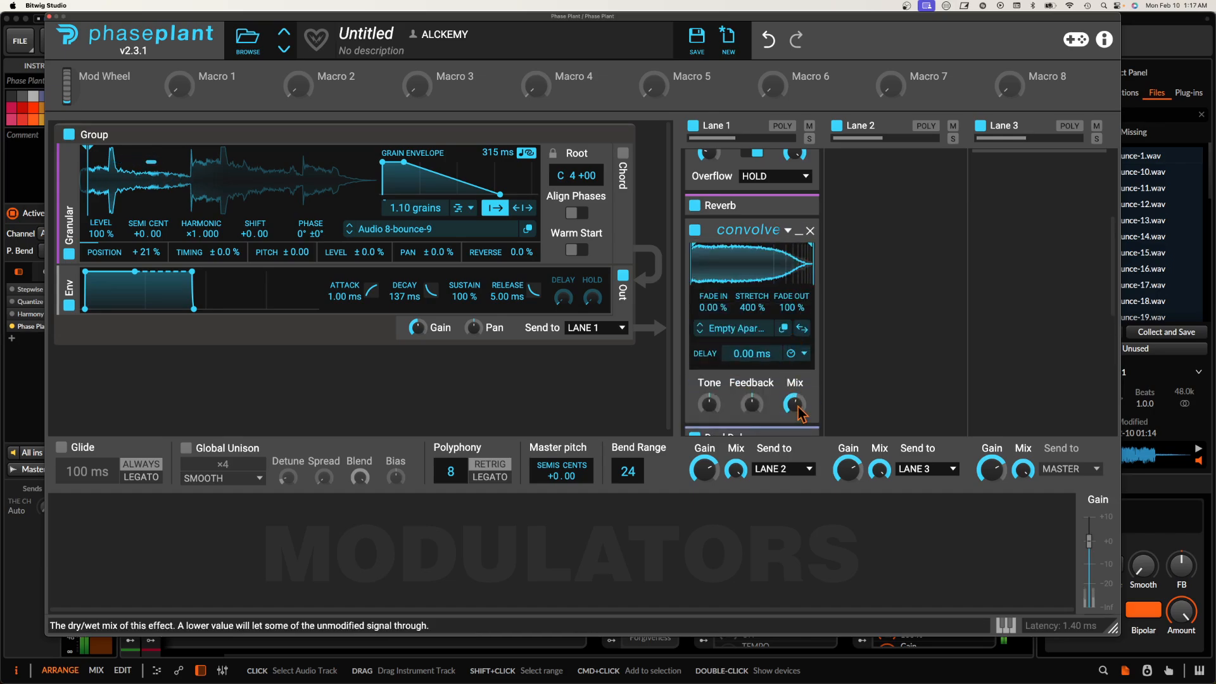
{"action": "left_click", "coordinate": [800, 207]}
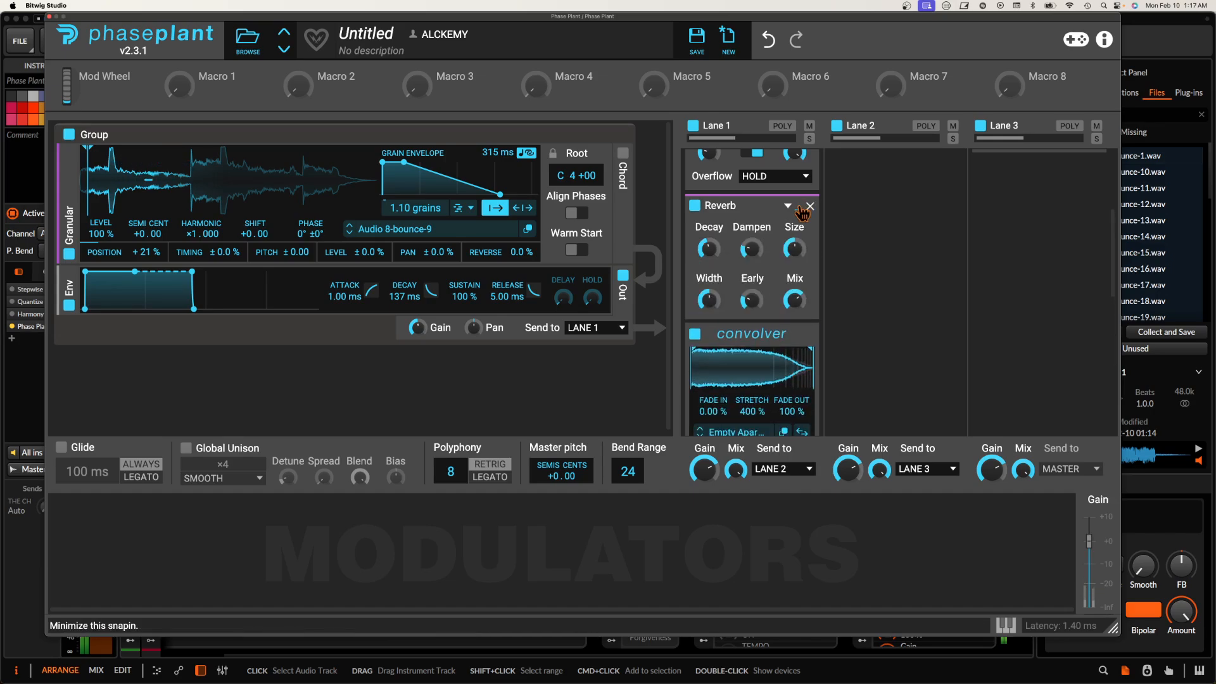
{"action": "scroll", "coordinate": [803, 215], "scroll_direction": "up", "scroll_amount": 5}
{"action": "left_click", "coordinate": [752, 340]}
{"action": "left_click_drag", "start_coordinate": [709, 340], "coordinate": [709, 310]}
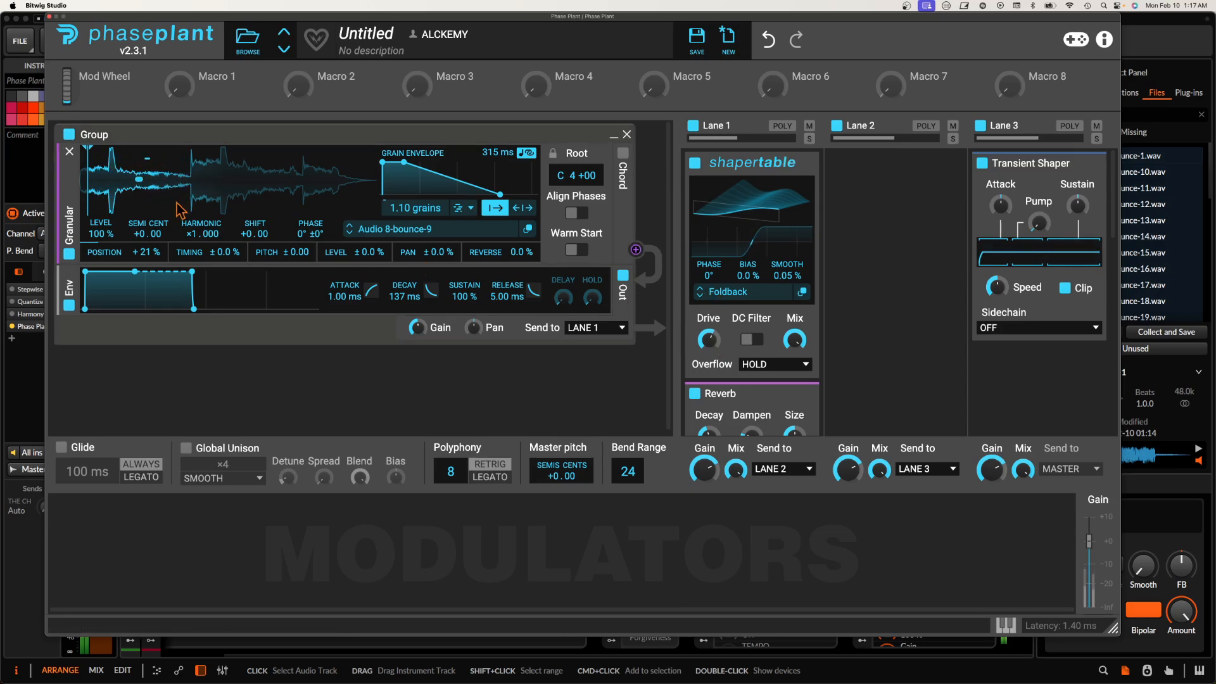
Step: Move the playback start to mid-sample, switch to Audio 8-bounce-10, and pull the start position back toward the beginning
{"action": "left_click_drag", "start_coordinate": [88, 184], "coordinate": [226, 181]}
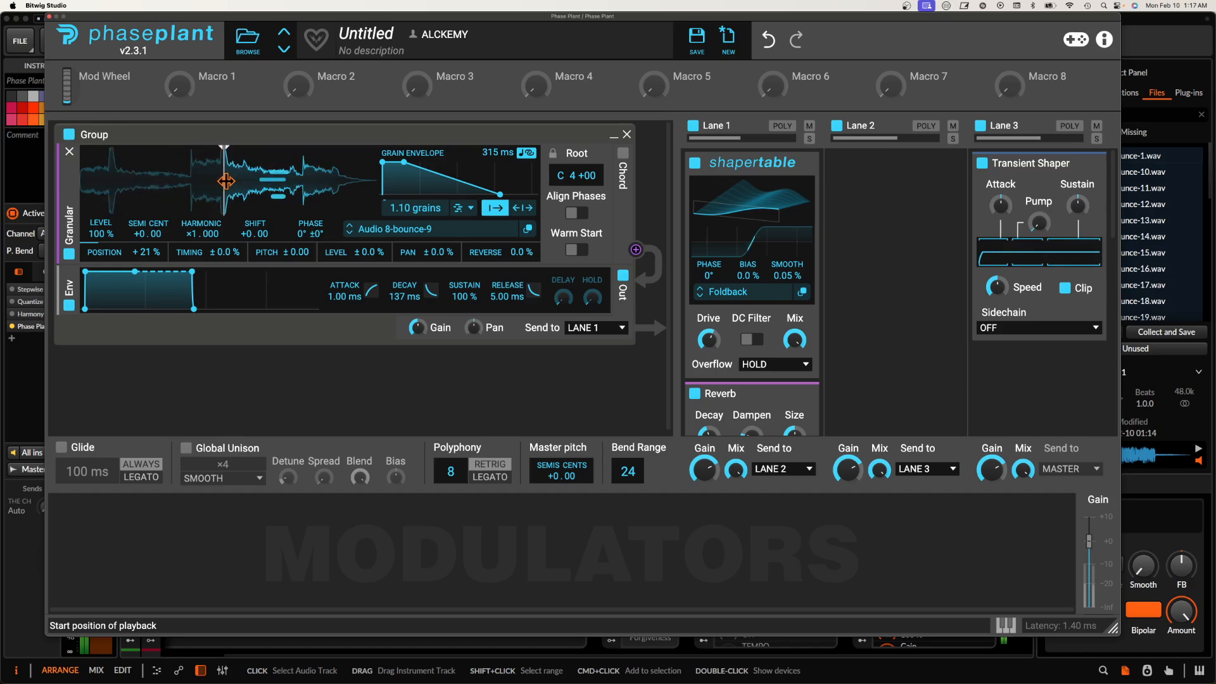
{"action": "left_click", "coordinate": [349, 232]}
{"action": "left_click_drag", "start_coordinate": [225, 181], "coordinate": [162, 192]}
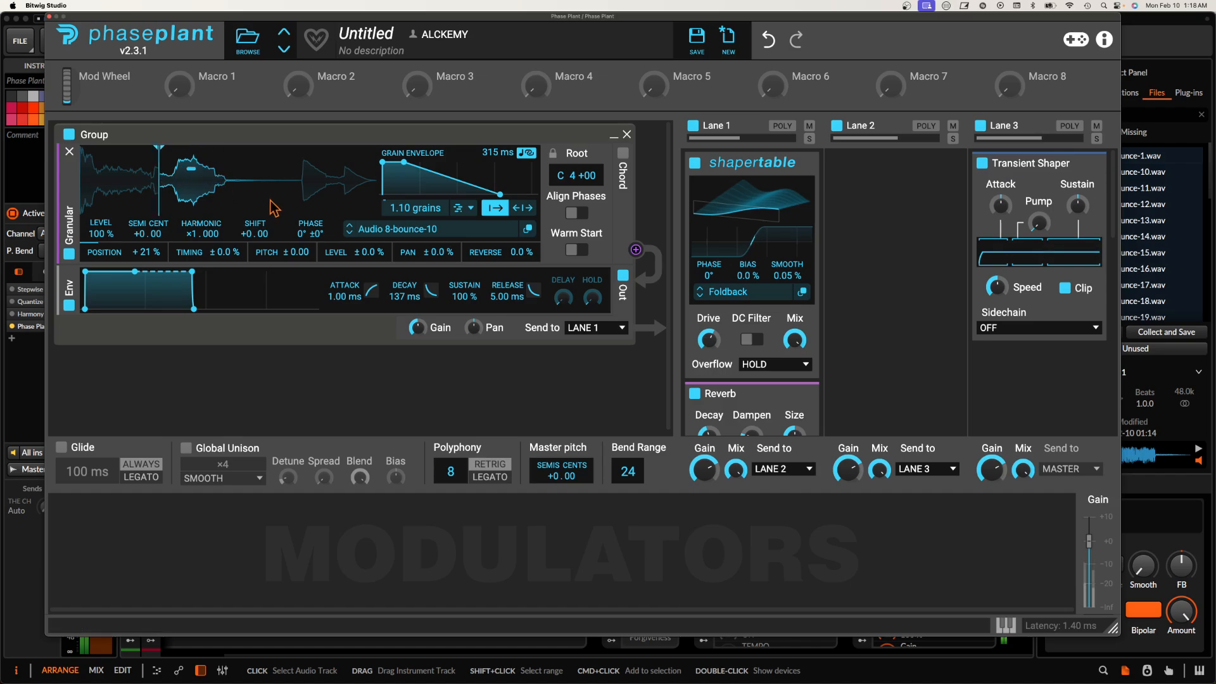
Step: Load Audio 8-bounce-11 and set a 463 ms grain envelope with a longer hold, 0.70 grains and a start position near the beginning
{"action": "left_click", "coordinate": [350, 233]}
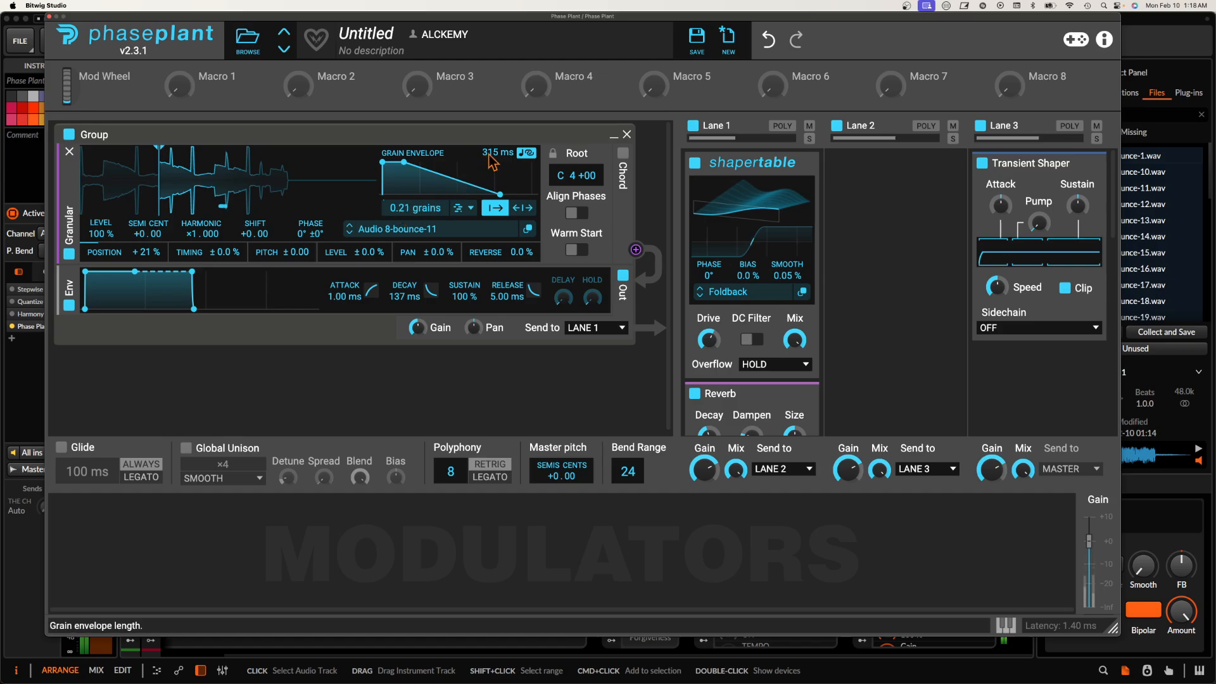
{"action": "left_click_drag", "start_coordinate": [489, 154], "coordinate": [489, 141]}
{"action": "left_click_drag", "start_coordinate": [404, 162], "coordinate": [466, 162]}
{"action": "left_click_drag", "start_coordinate": [415, 208], "coordinate": [415, 197]}
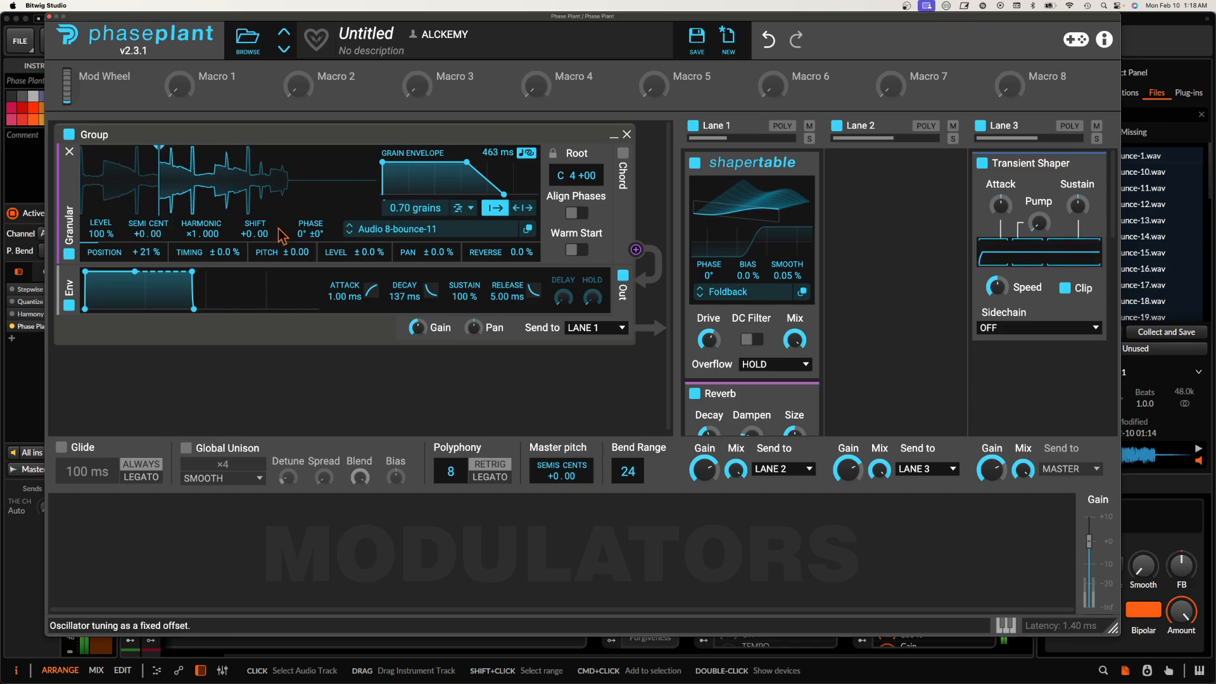
{"action": "left_click_drag", "start_coordinate": [159, 188], "coordinate": [105, 189]}
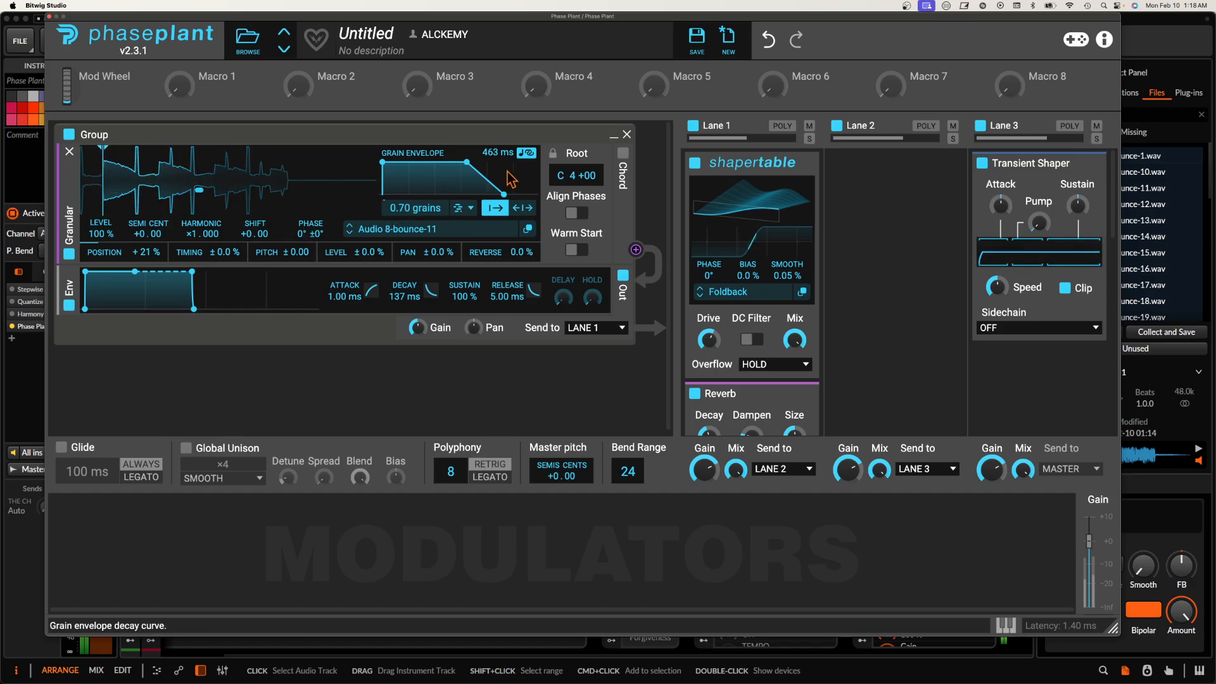
Step: Enable the granular generator's Chord mode and set the chord type to Octaves
{"action": "left_click", "coordinate": [623, 152]}
{"action": "left_click", "coordinate": [352, 280]}
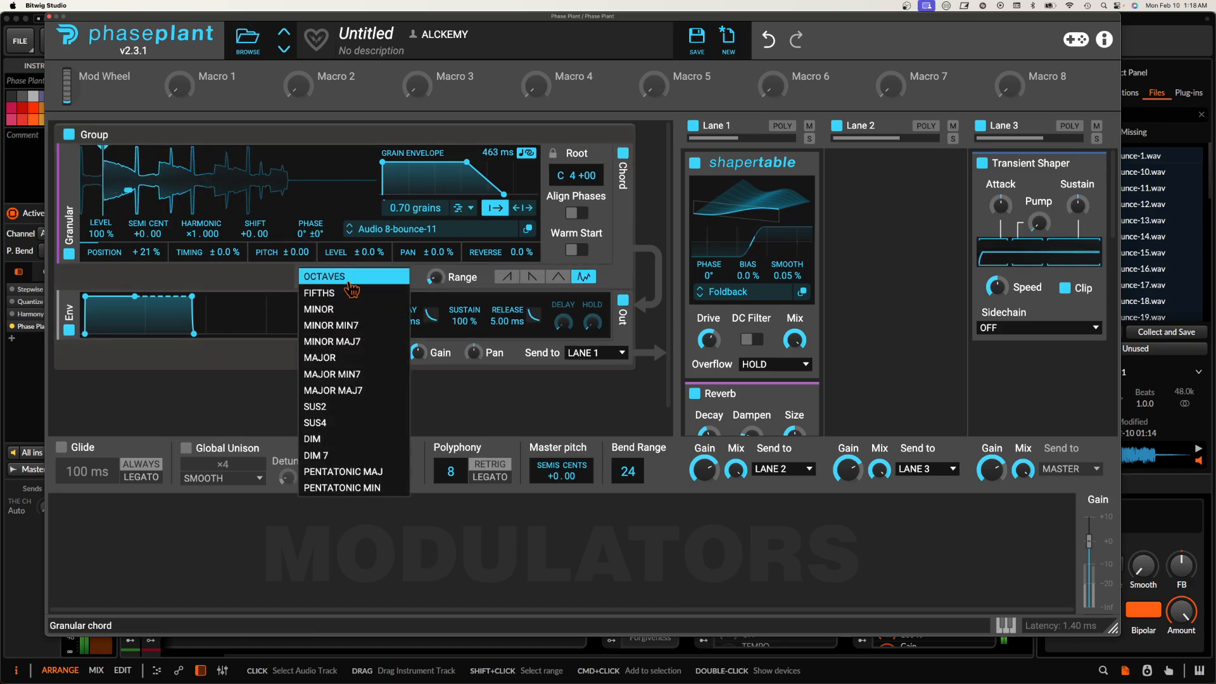
{"action": "left_click", "coordinate": [352, 282]}
{"action": "mouse_move", "coordinate": [435, 279]}
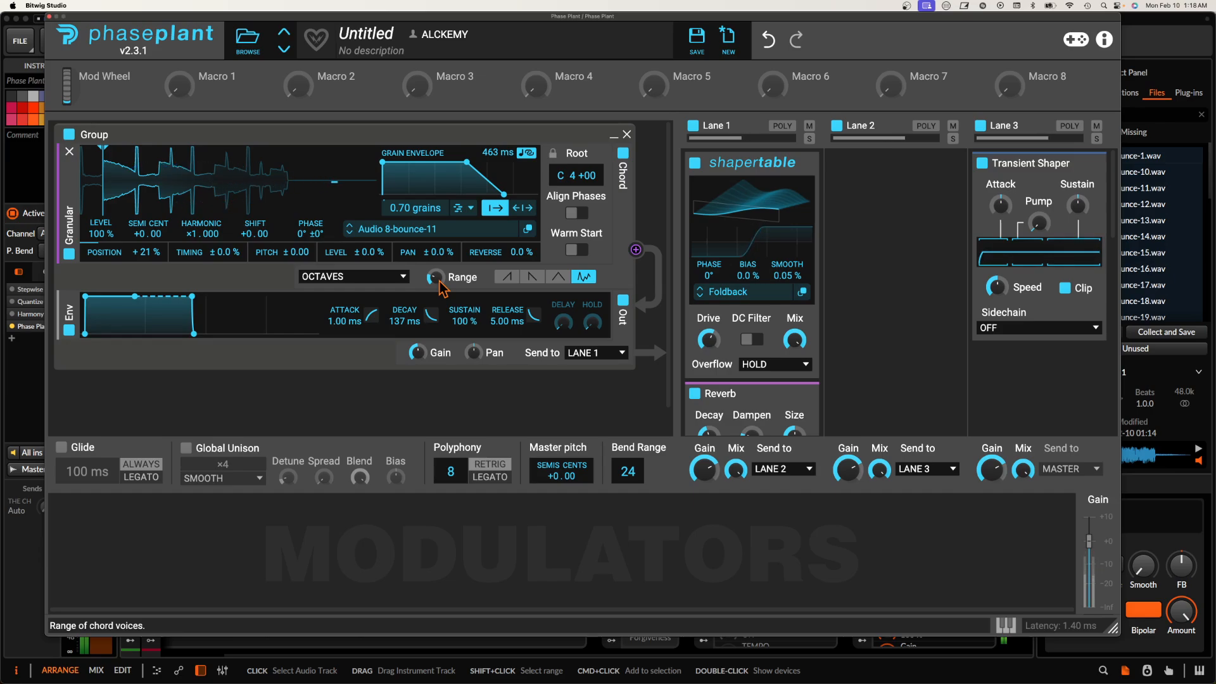
Step: Switch the grain spawn mode from density to tempo Sync at 4/16
{"action": "left_click", "coordinate": [465, 208]}
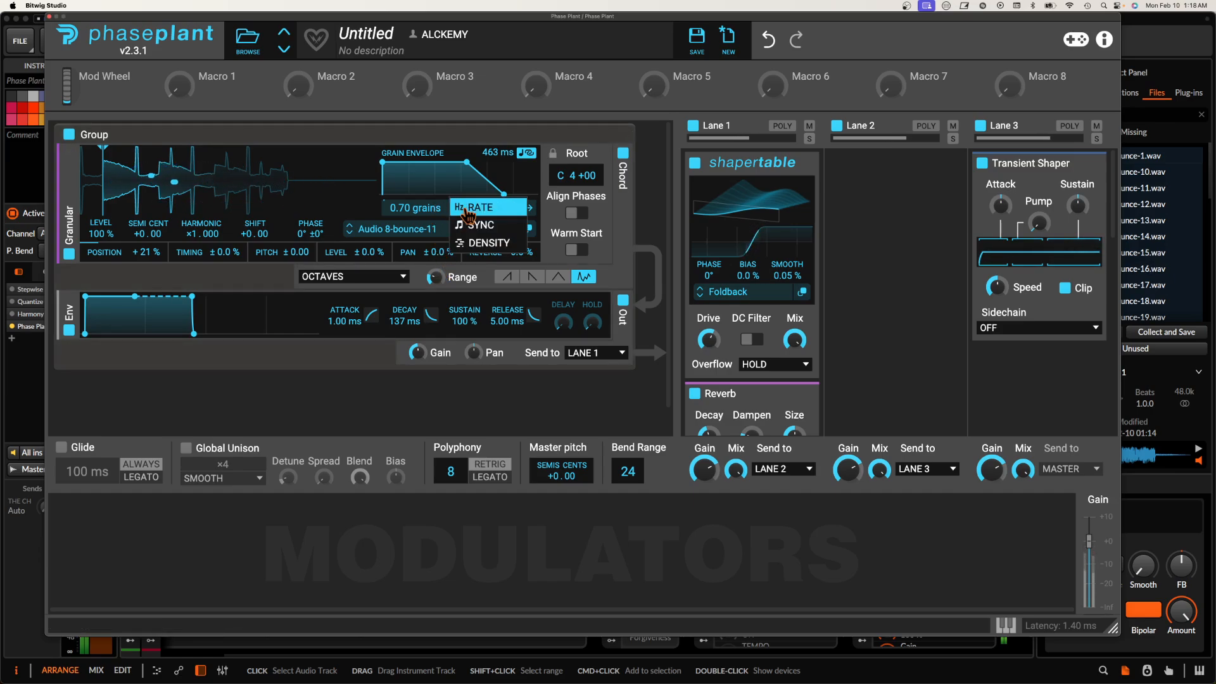
{"action": "left_click", "coordinate": [467, 219]}
{"action": "left_click", "coordinate": [470, 208]}
{"action": "left_click", "coordinate": [472, 233]}
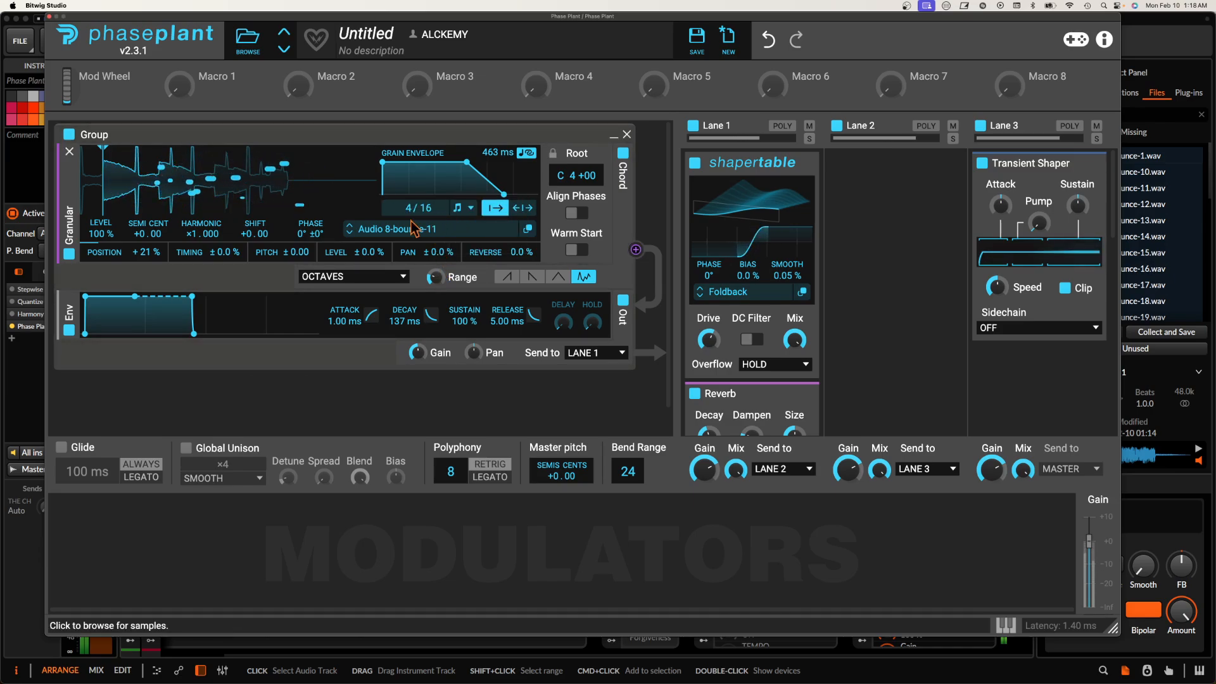
Step: Lower the Shapertable mix and collapse the Reverb and Convolver effects in Lane 1
{"action": "mouse_move", "coordinate": [794, 339]}
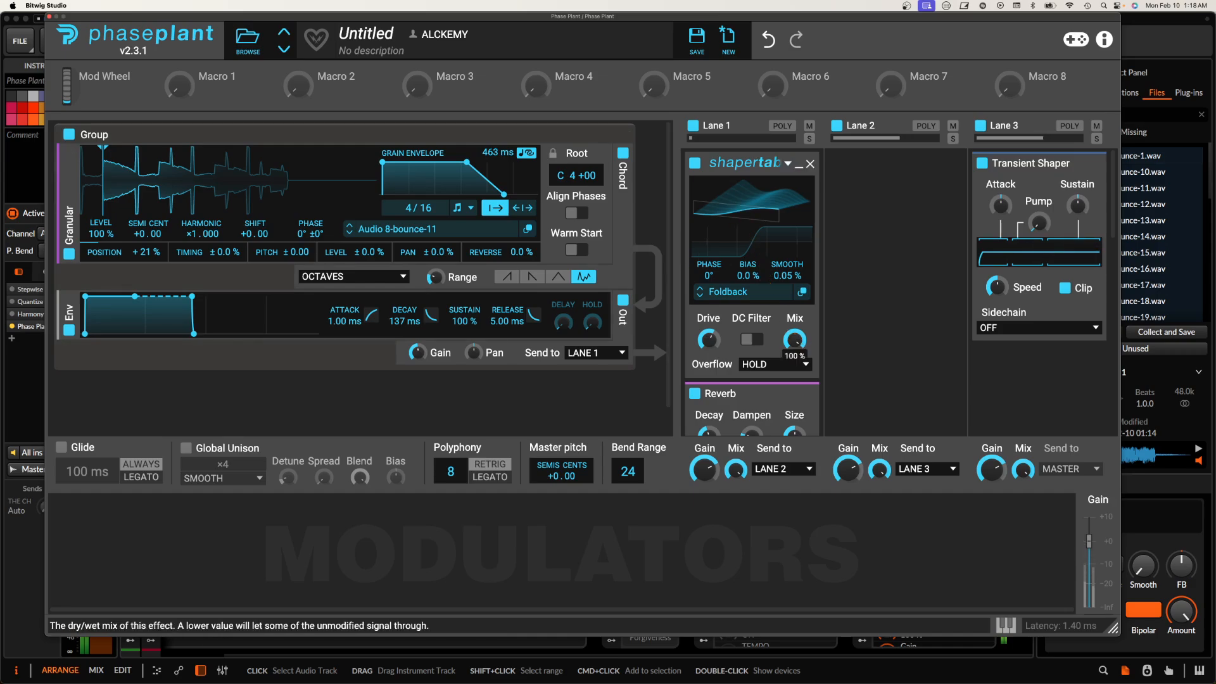
{"action": "left_click", "coordinate": [799, 394]}
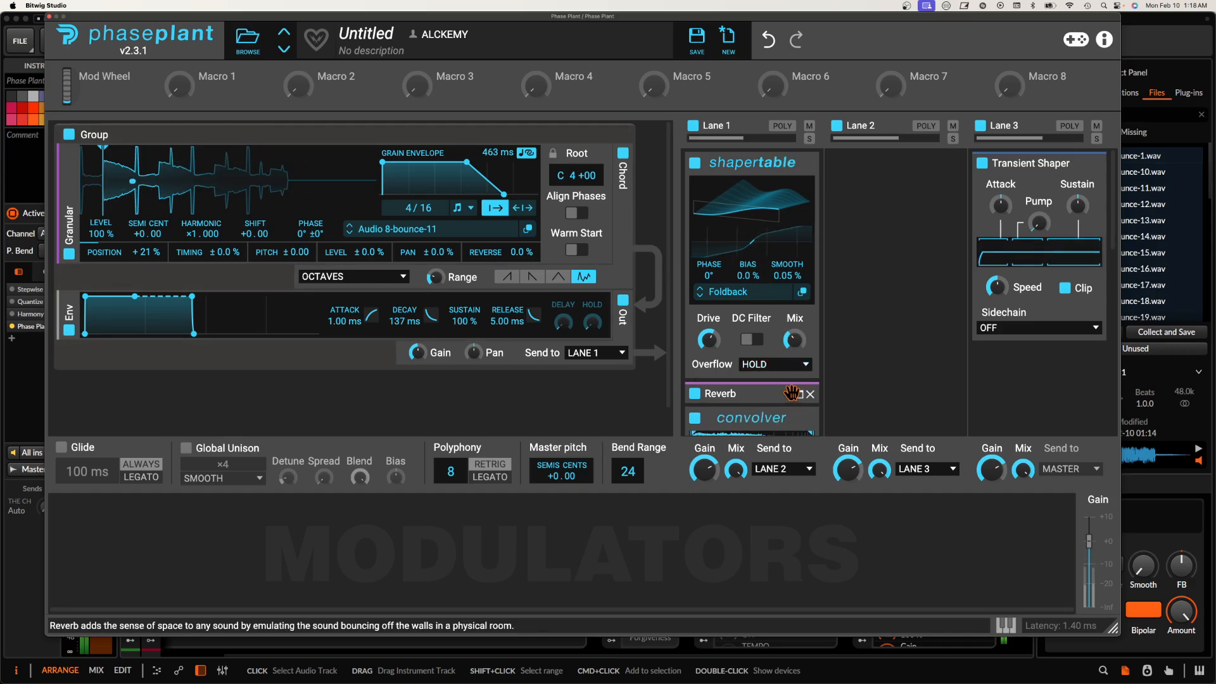
{"action": "left_click", "coordinate": [798, 419]}
{"action": "scroll", "coordinate": [799, 419], "scroll_direction": "down", "scroll_amount": 5}
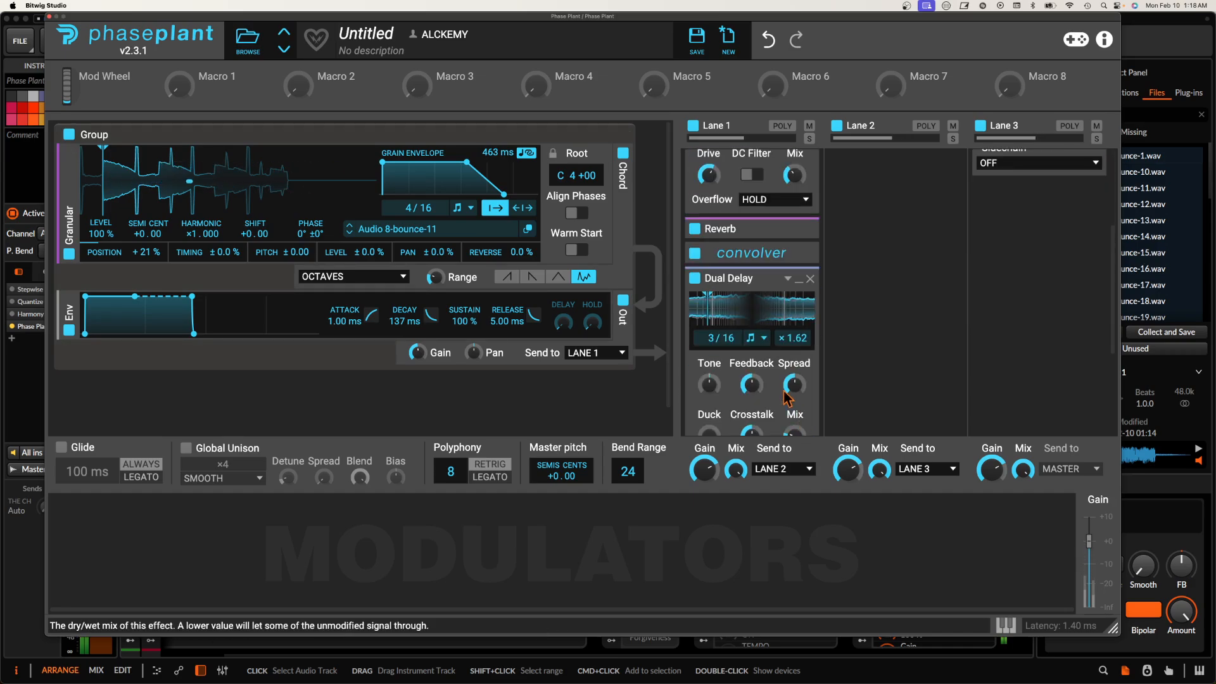
Step: Bypass the Convolver and Reverb in Lane 1 and collapse the Shapertable effect
{"action": "left_click", "coordinate": [696, 253]}
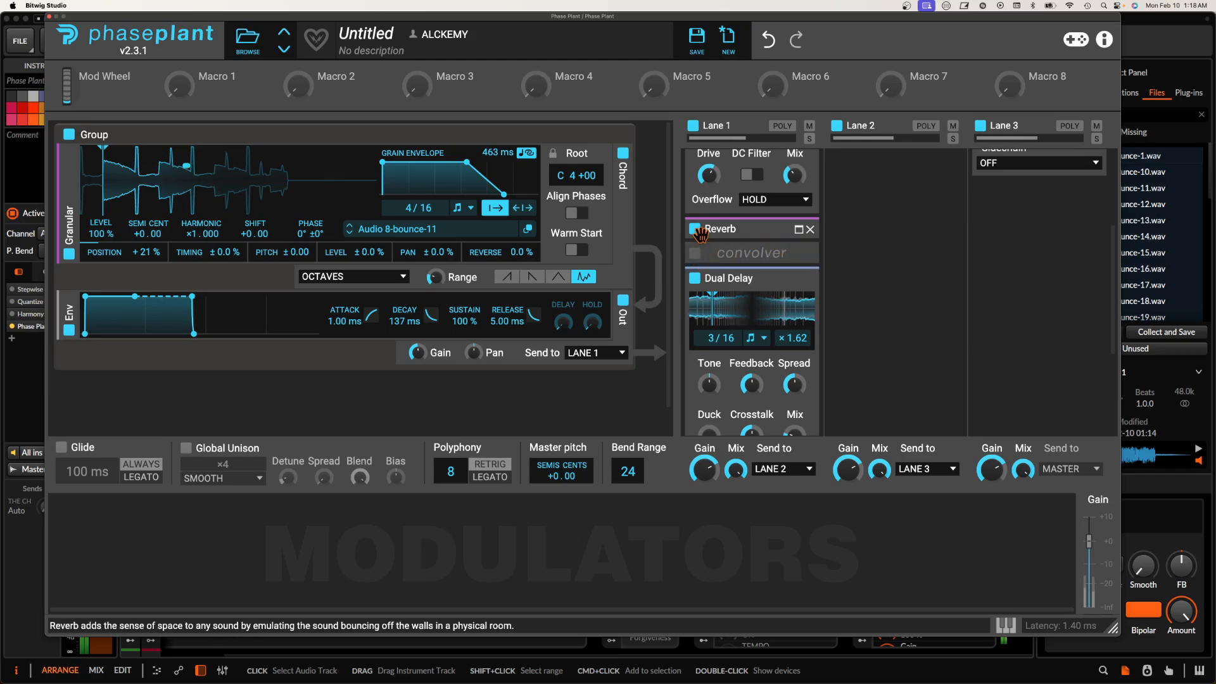
{"action": "left_click", "coordinate": [695, 228]}
{"action": "scroll", "coordinate": [763, 250], "scroll_direction": "up", "scroll_amount": 3}
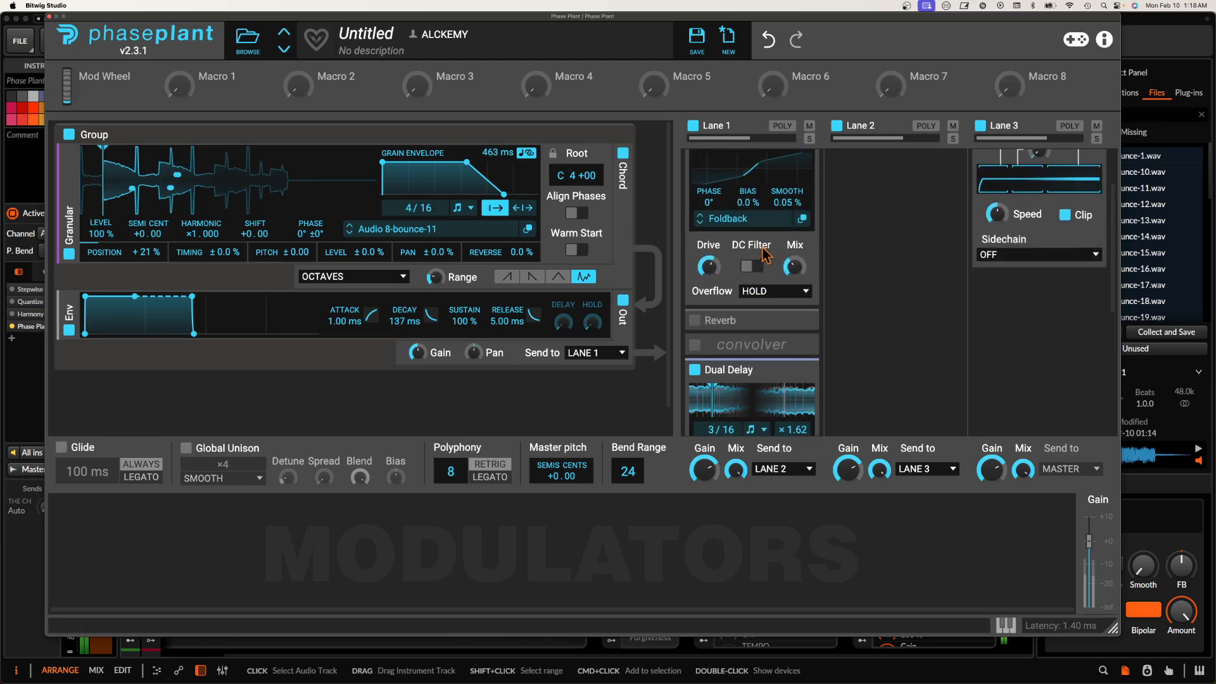
{"action": "scroll", "coordinate": [767, 253], "scroll_direction": "up", "scroll_amount": 3}
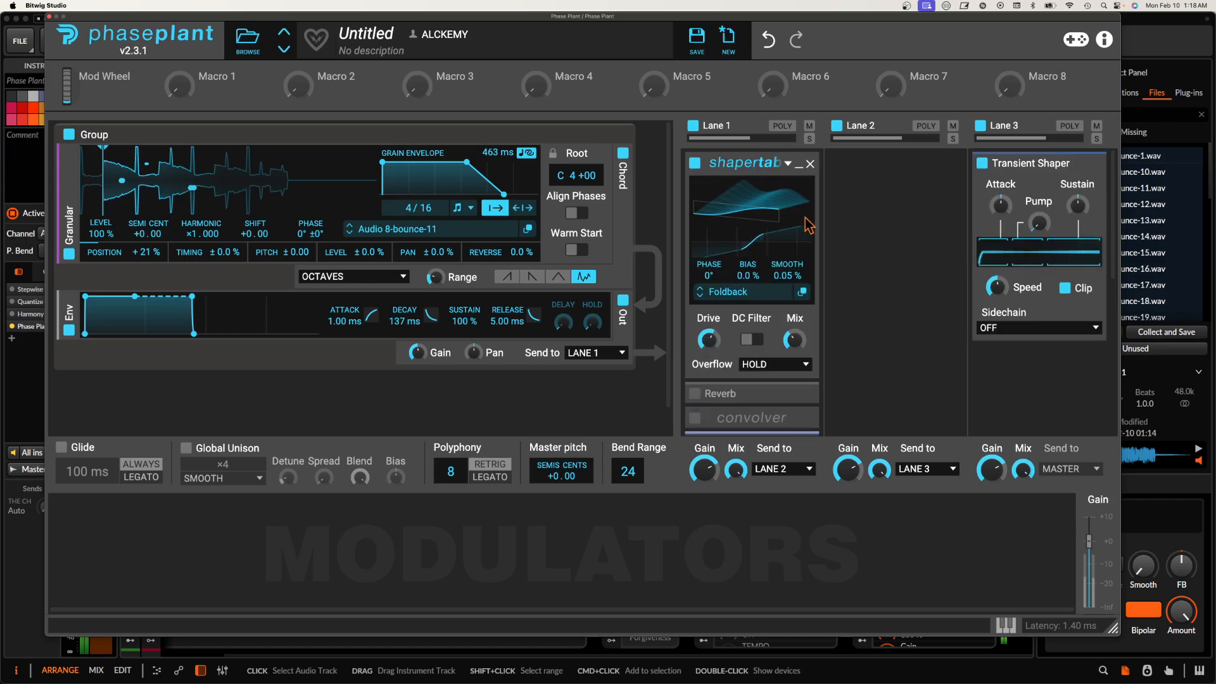
{"action": "left_click", "coordinate": [803, 176]}
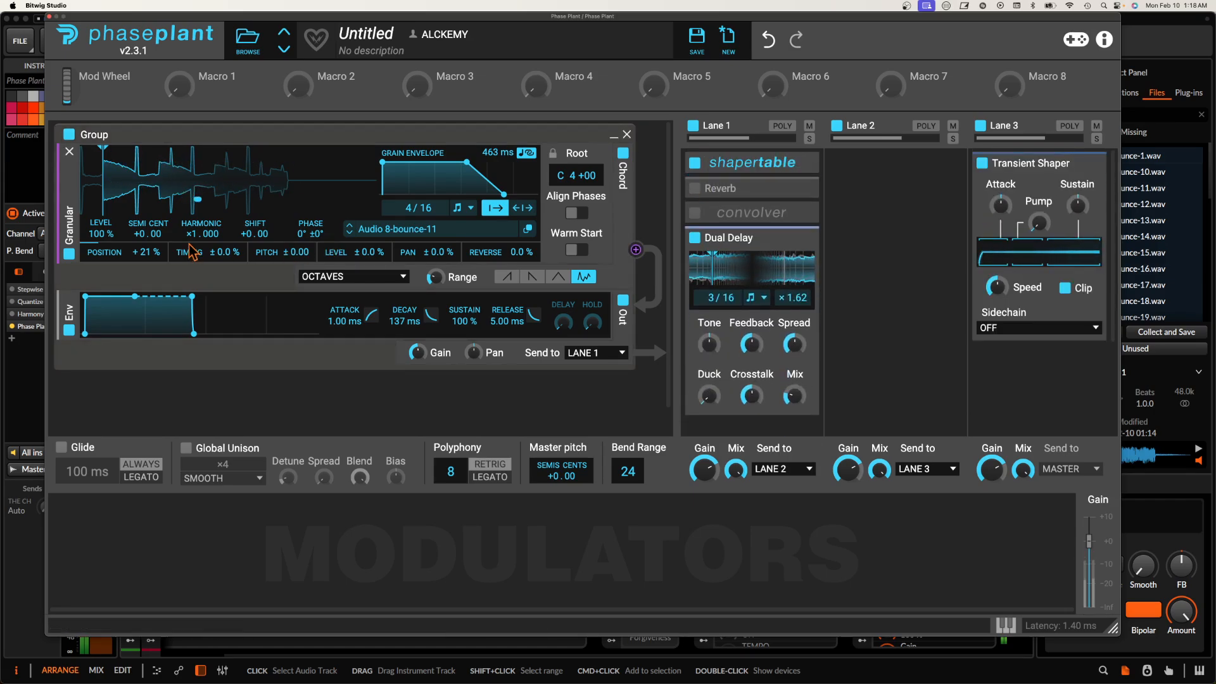
Step: Load the Audio 8-bounce-12 sample in the granular generator and set its position randomization to +28%
{"action": "left_click_drag", "start_coordinate": [143, 248], "coordinate": [143, 215]}
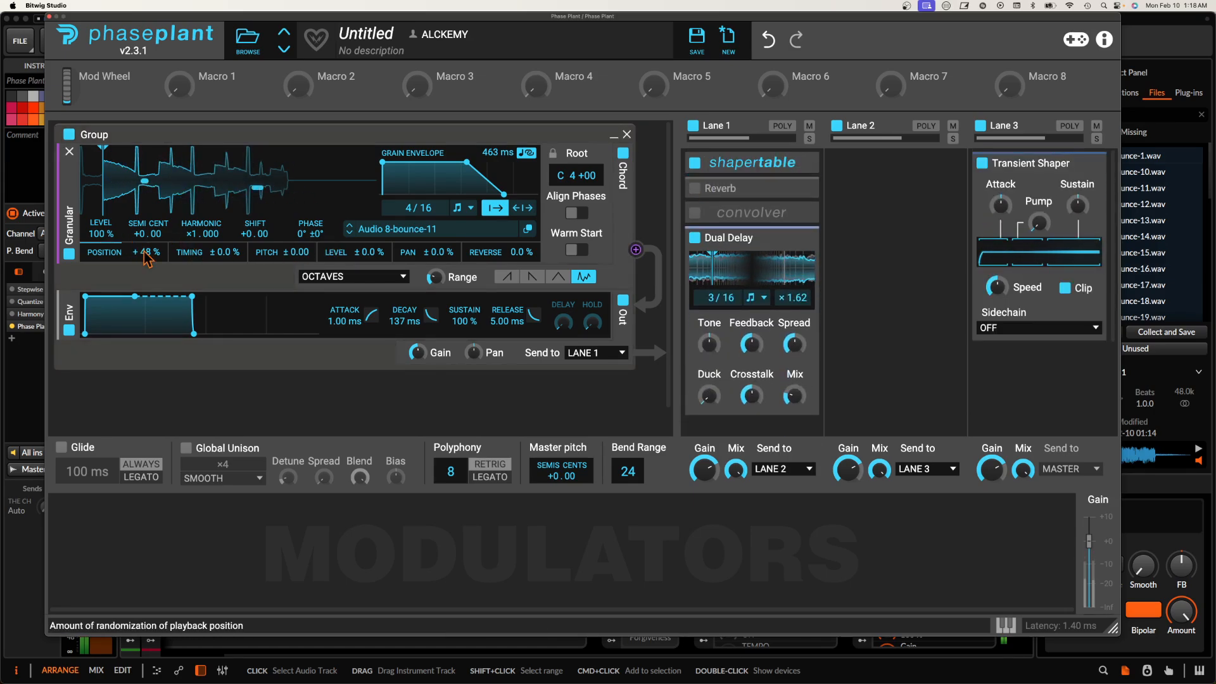
{"action": "left_click", "coordinate": [349, 232]}
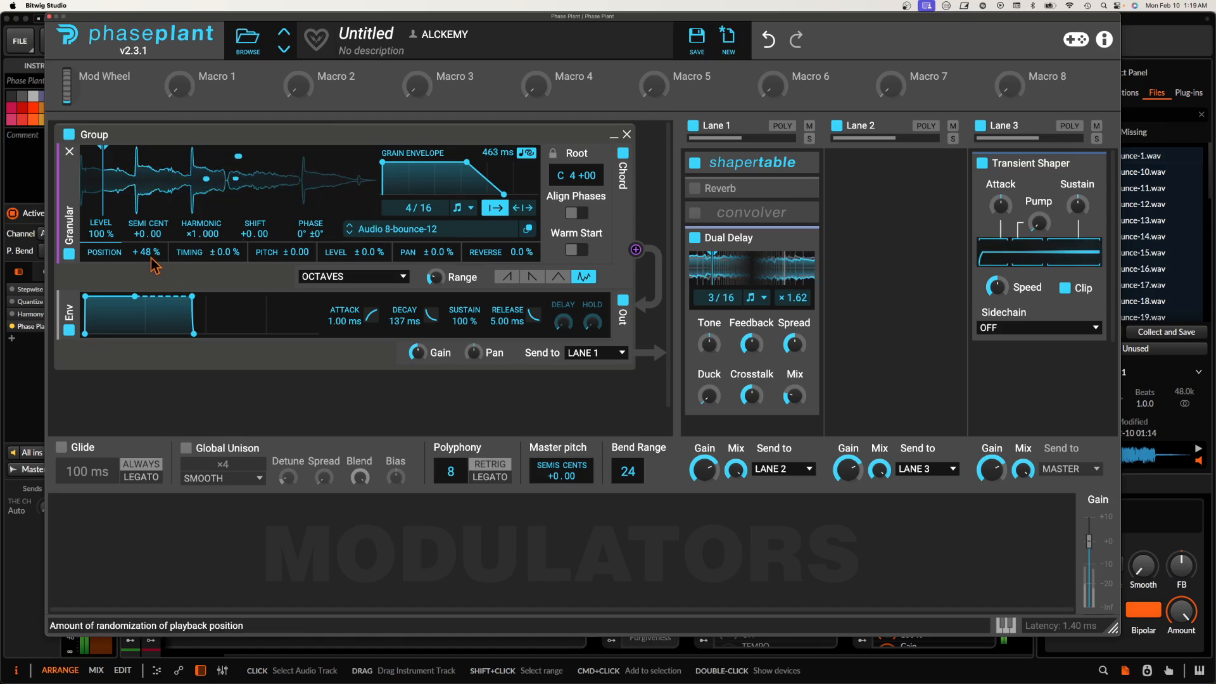
{"action": "left_click_drag", "start_coordinate": [152, 256], "coordinate": [152, 273]}
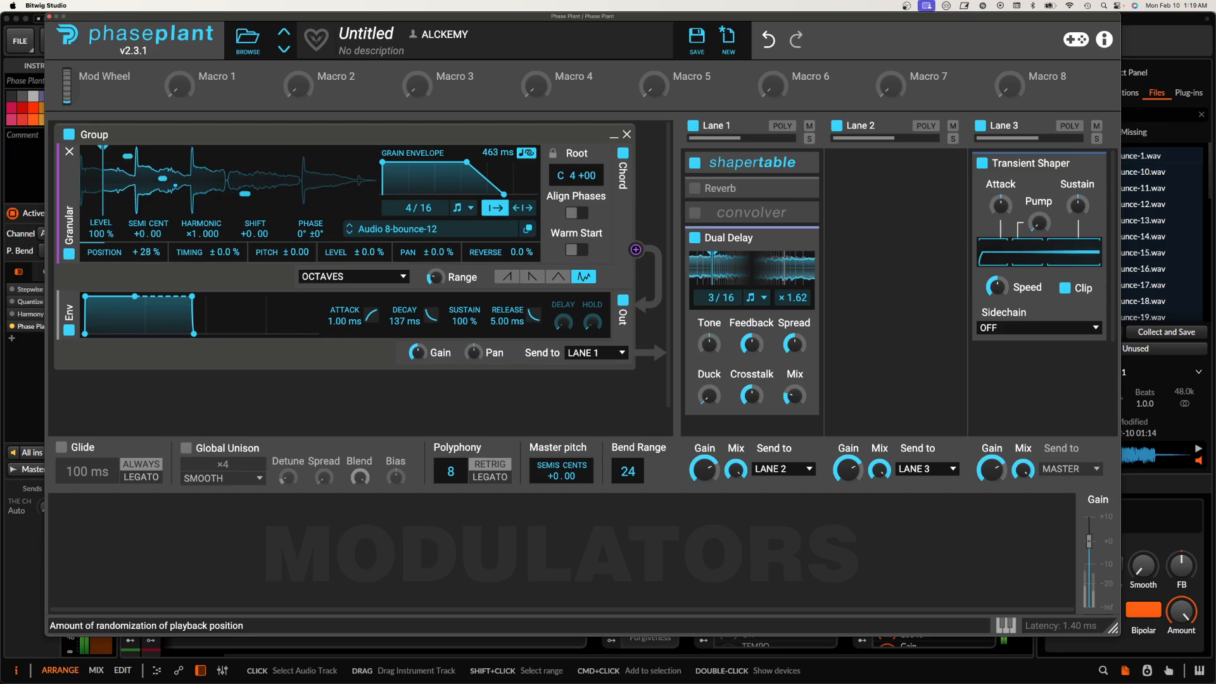
Step: Bypass the Dual Delay and Shapertable in Lane 1 and set the granular generator's level to 200%
{"action": "left_click", "coordinate": [694, 238]}
{"action": "left_click", "coordinate": [695, 166]}
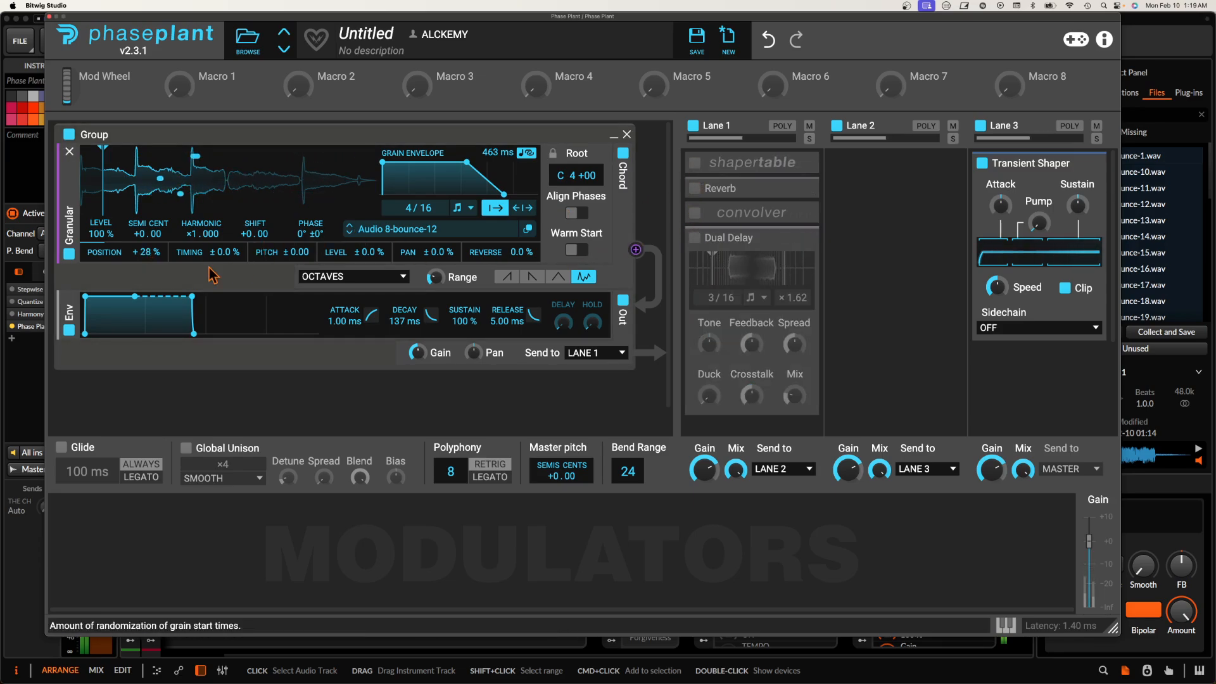
{"action": "left_click_drag", "start_coordinate": [101, 233], "coordinate": [101, 209]}
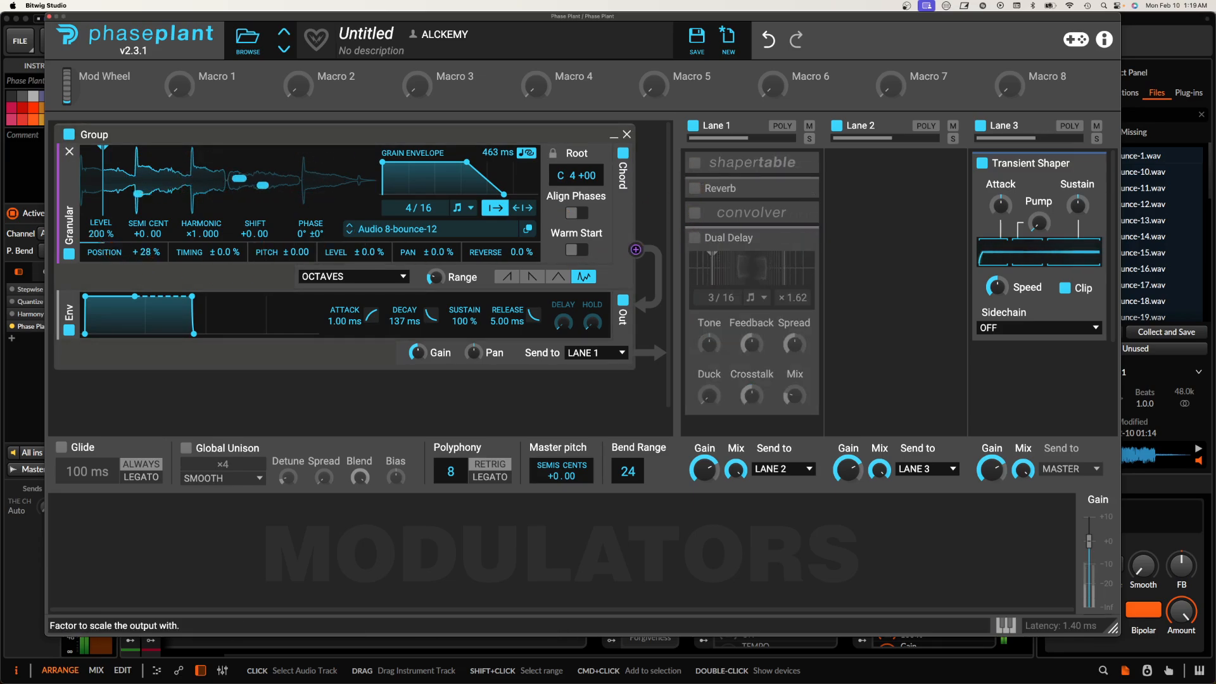
Step: Load the Audio 8-bounce-13 sample and re-enable Shapertable, Reverb, Convolver and Dual Delay in Lane 1
{"action": "left_click", "coordinate": [350, 232]}
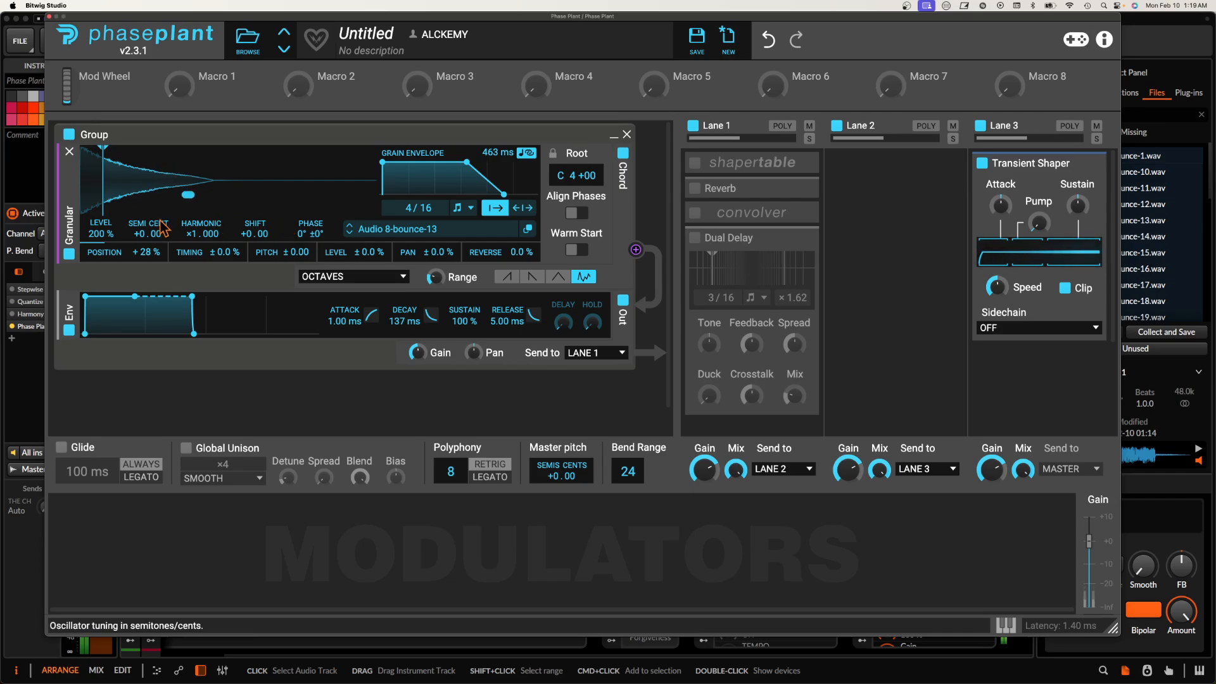
{"action": "left_click", "coordinate": [695, 163]}
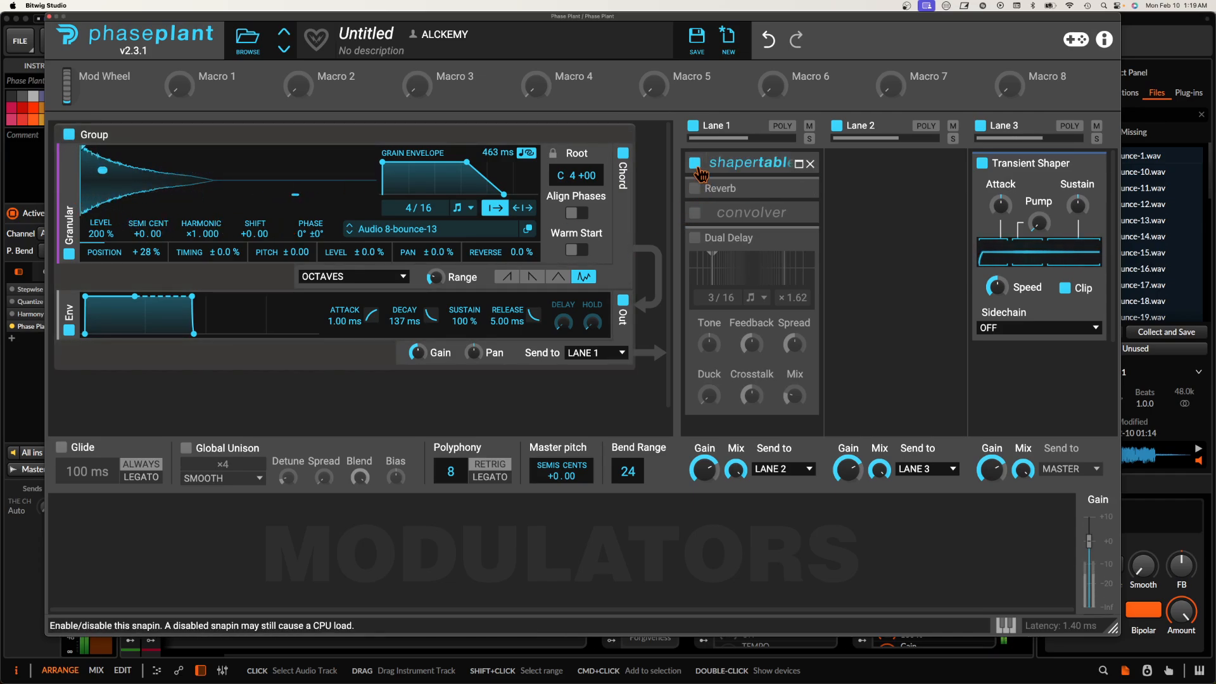
{"action": "left_click", "coordinate": [694, 188]}
{"action": "left_click", "coordinate": [695, 213]}
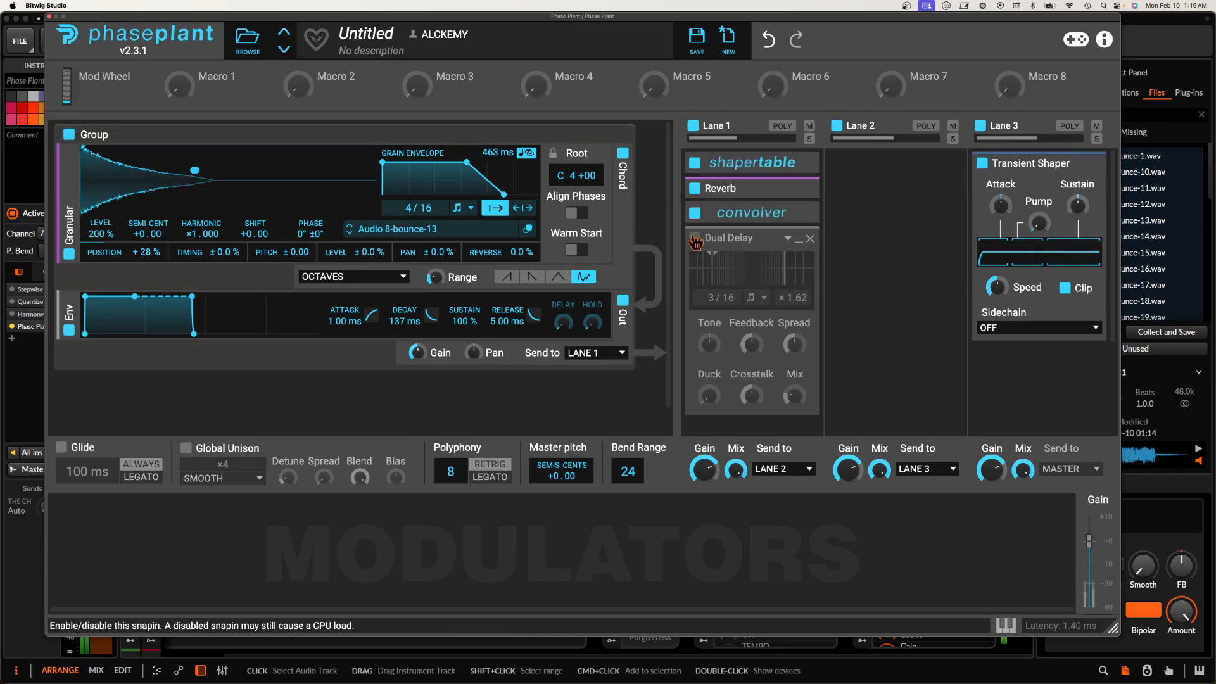
{"action": "left_click", "coordinate": [695, 238]}
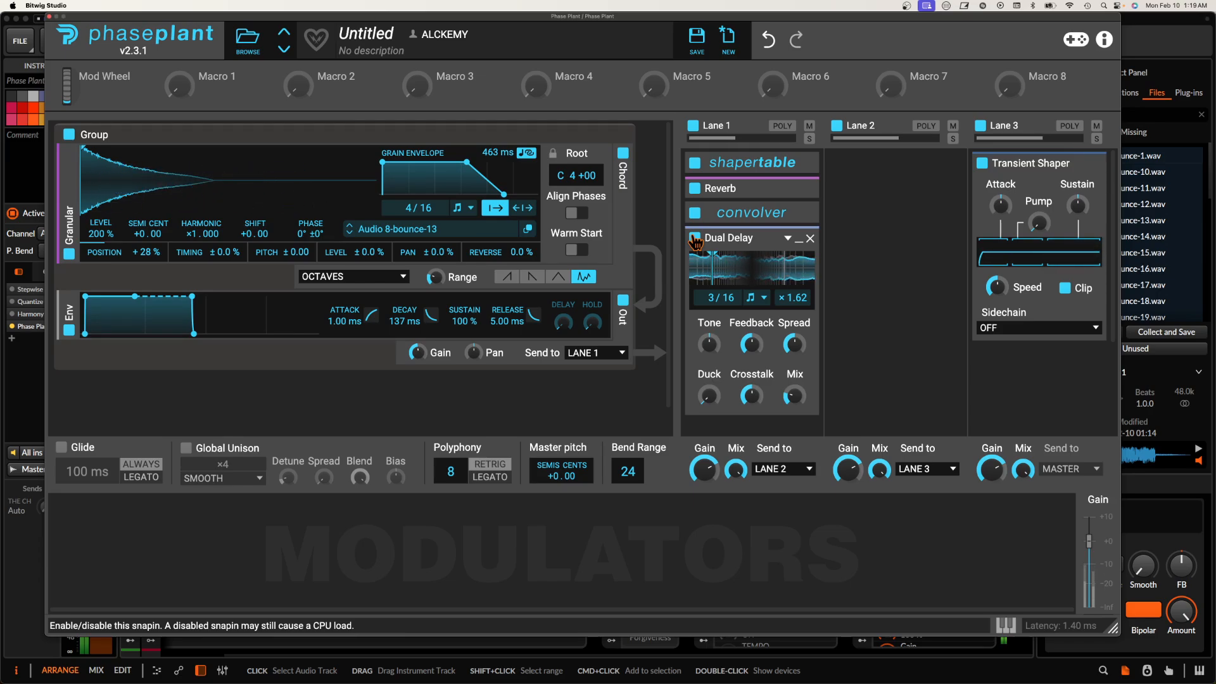
Step: Close the Phase Plant window and open the Rolling Sampler plug-in window on the Master track
{"action": "left_click", "coordinate": [48, 18]}
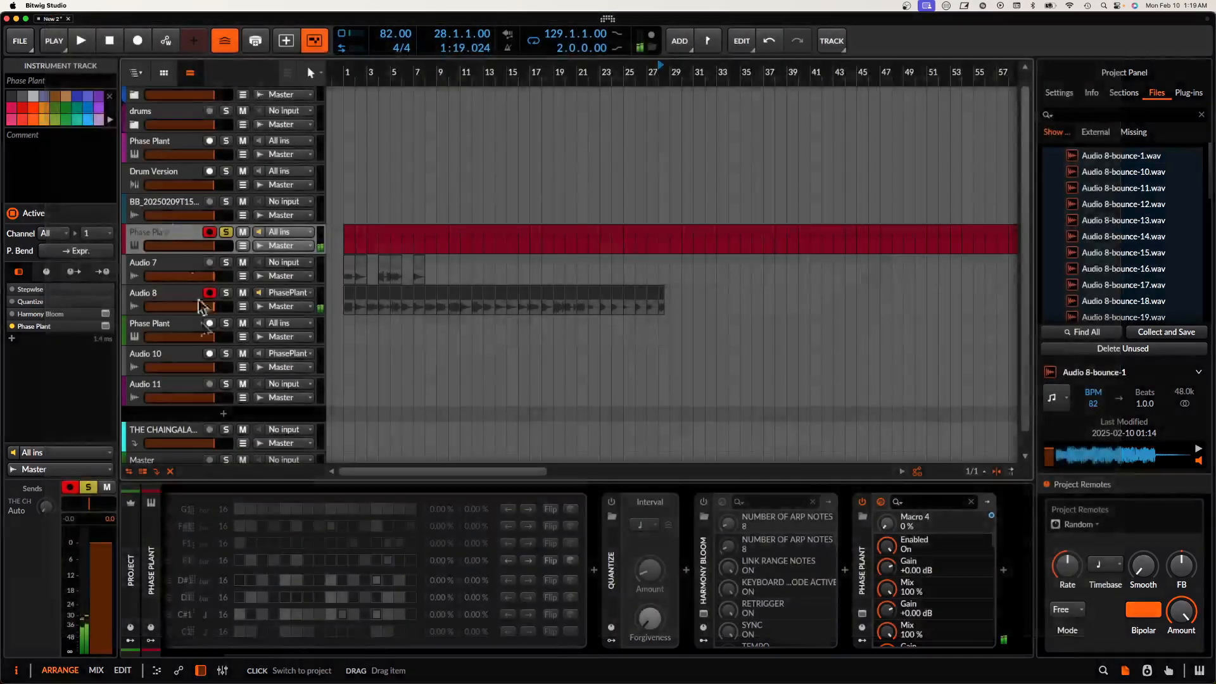
{"action": "left_click", "coordinate": [174, 447]}
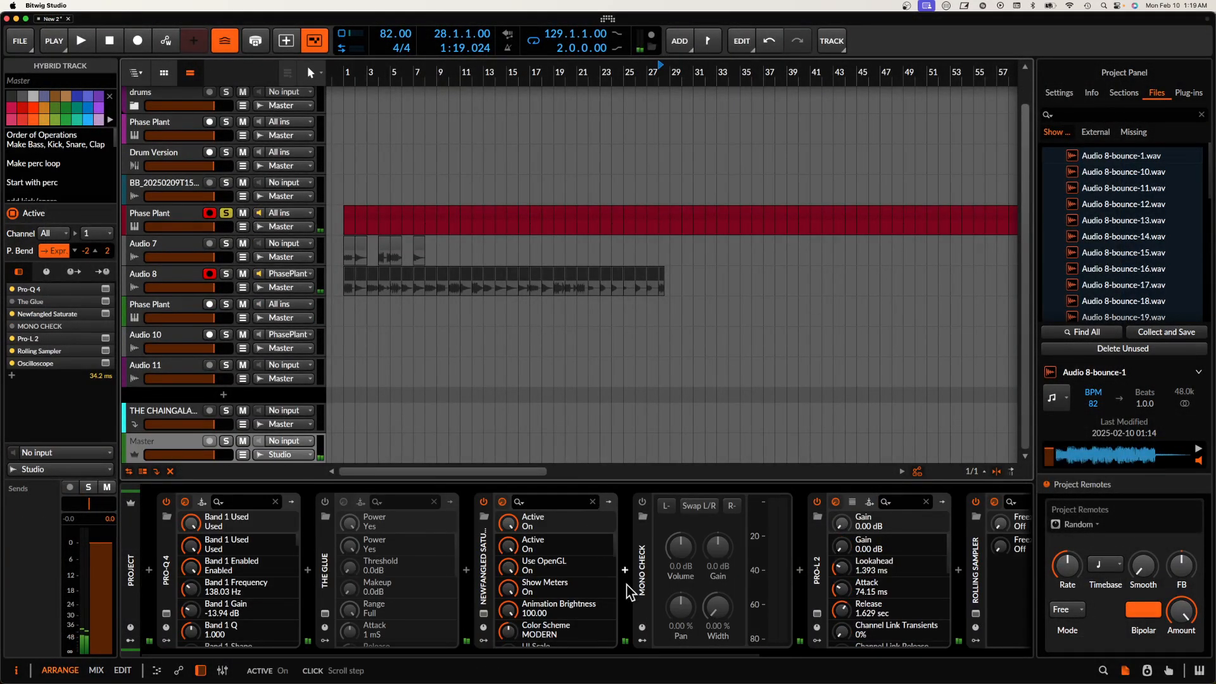
{"action": "scroll", "coordinate": [665, 592], "scroll_direction": "right", "scroll_amount": 6}
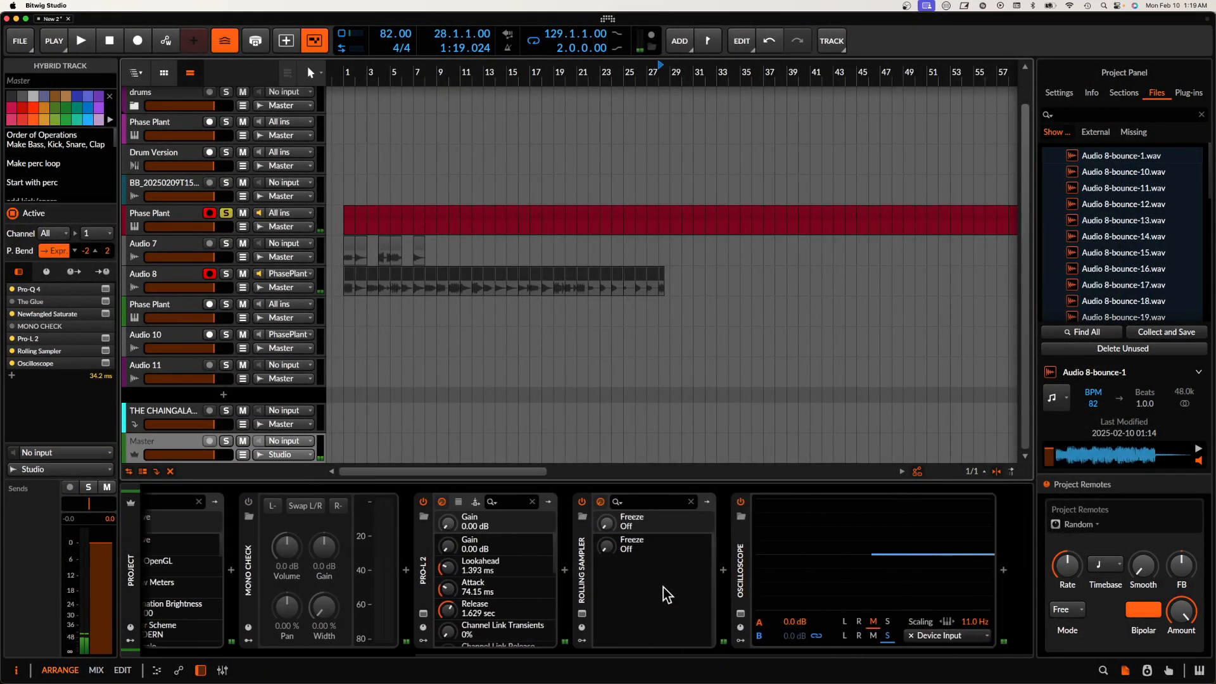
{"action": "left_click", "coordinate": [582, 613]}
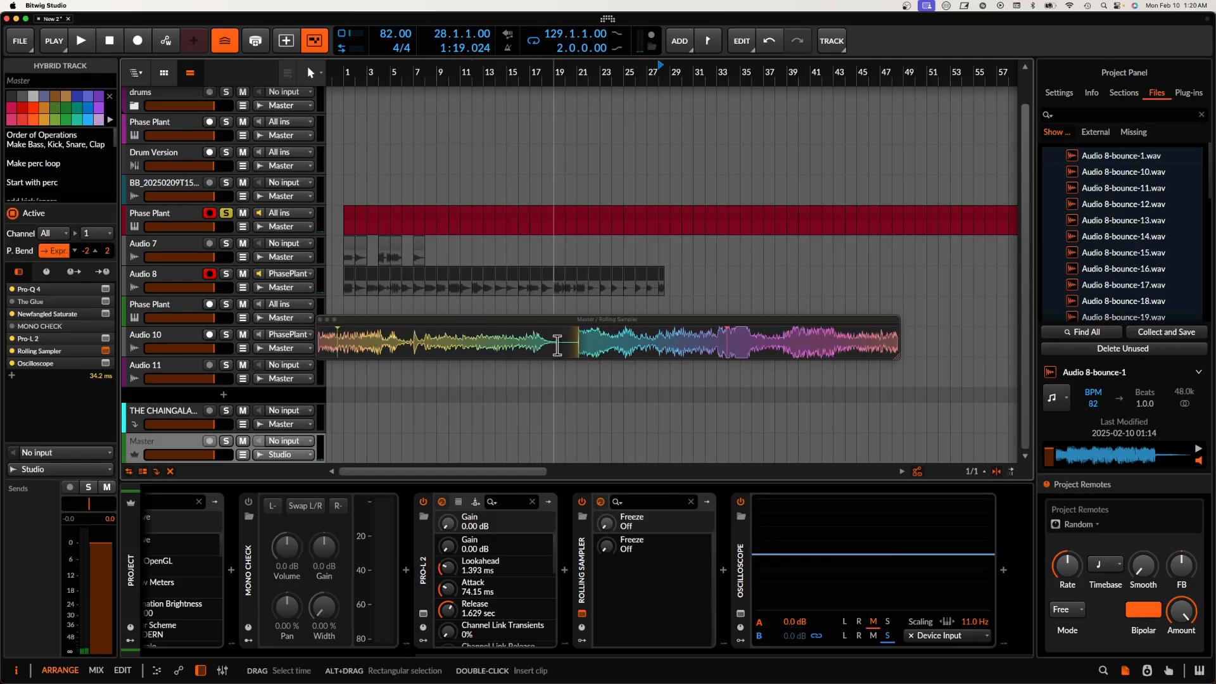
Step: Place the captured audio from Rolling Sampler on the Audio 10 track and move the clip to bar 161
{"action": "left_click_drag", "start_coordinate": [542, 345], "coordinate": [994, 347]}
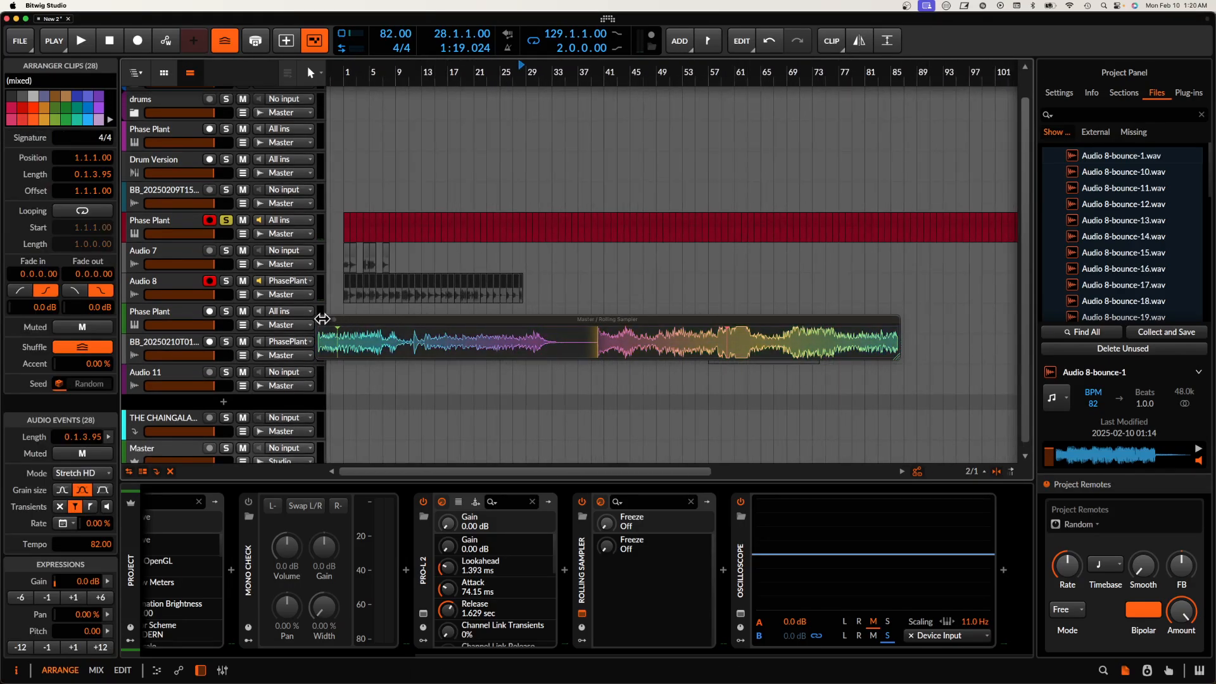
{"action": "left_click", "coordinate": [320, 320]}
{"action": "scroll", "coordinate": [507, 320], "scroll_direction": "down", "scroll_amount": 5}
{"action": "left_click_drag", "start_coordinate": [501, 354], "coordinate": [752, 353]}
Step: Unsolo the red Phase Plant track and reopen its Phase Plant plug-in window
{"action": "left_click", "coordinate": [227, 220]}
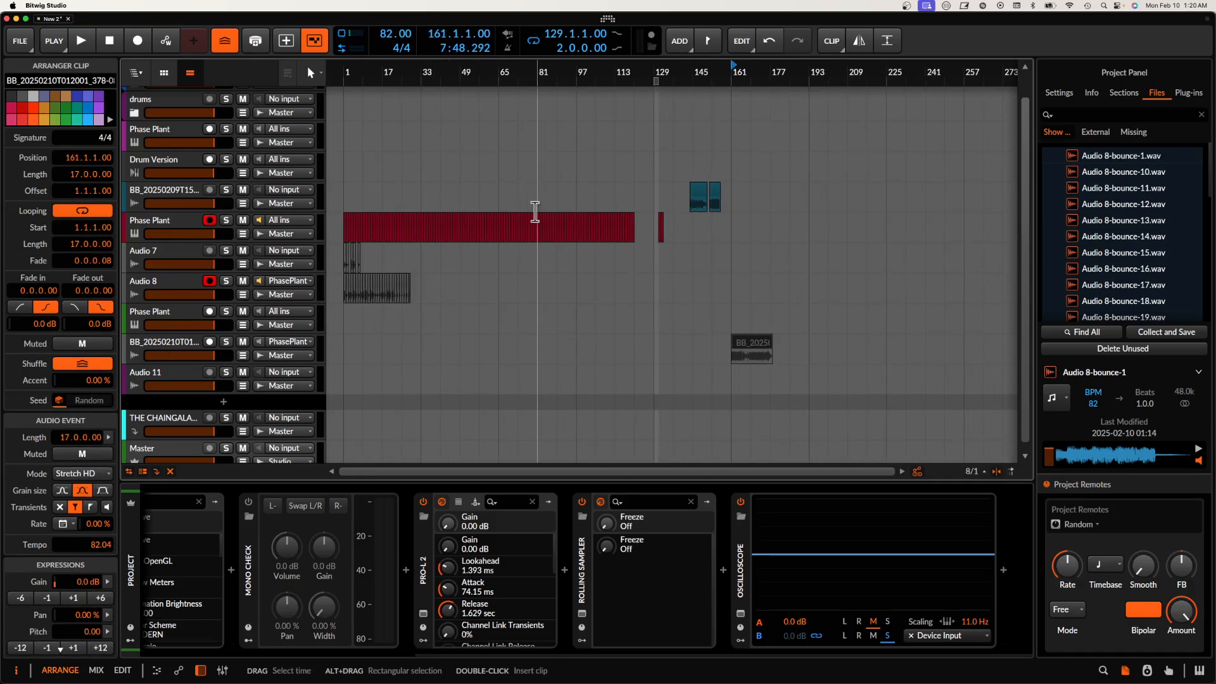
{"action": "scroll", "coordinate": [522, 222], "scroll_direction": "down", "scroll_amount": 1}
{"action": "scroll", "coordinate": [394, 220], "scroll_direction": "up", "scroll_amount": 5}
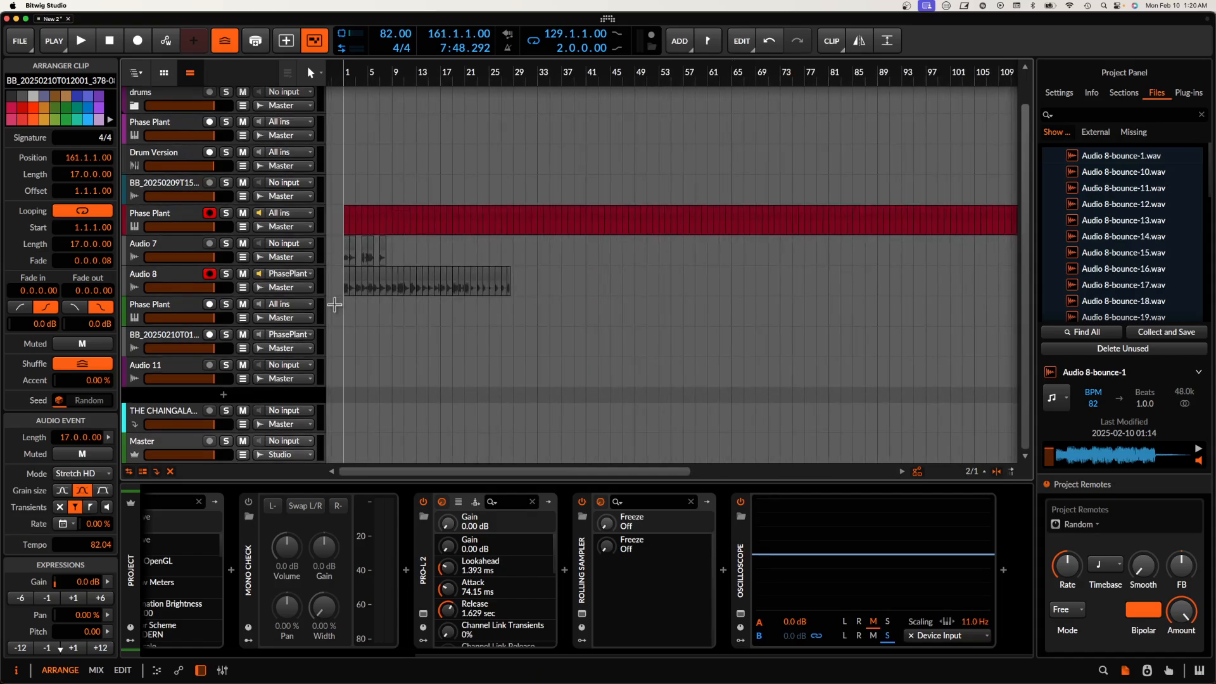
{"action": "left_click", "coordinate": [154, 228]}
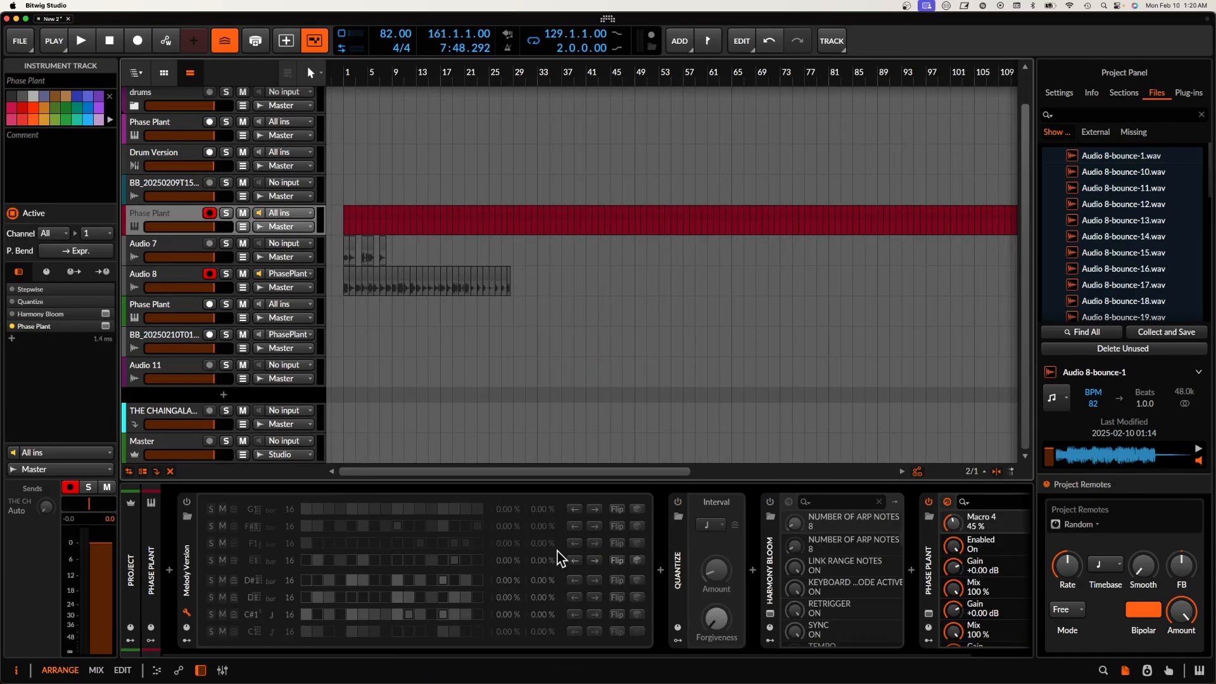
{"action": "scroll", "coordinate": [845, 565], "scroll_direction": "right", "scroll_amount": 2}
{"action": "left_click", "coordinate": [876, 615]}
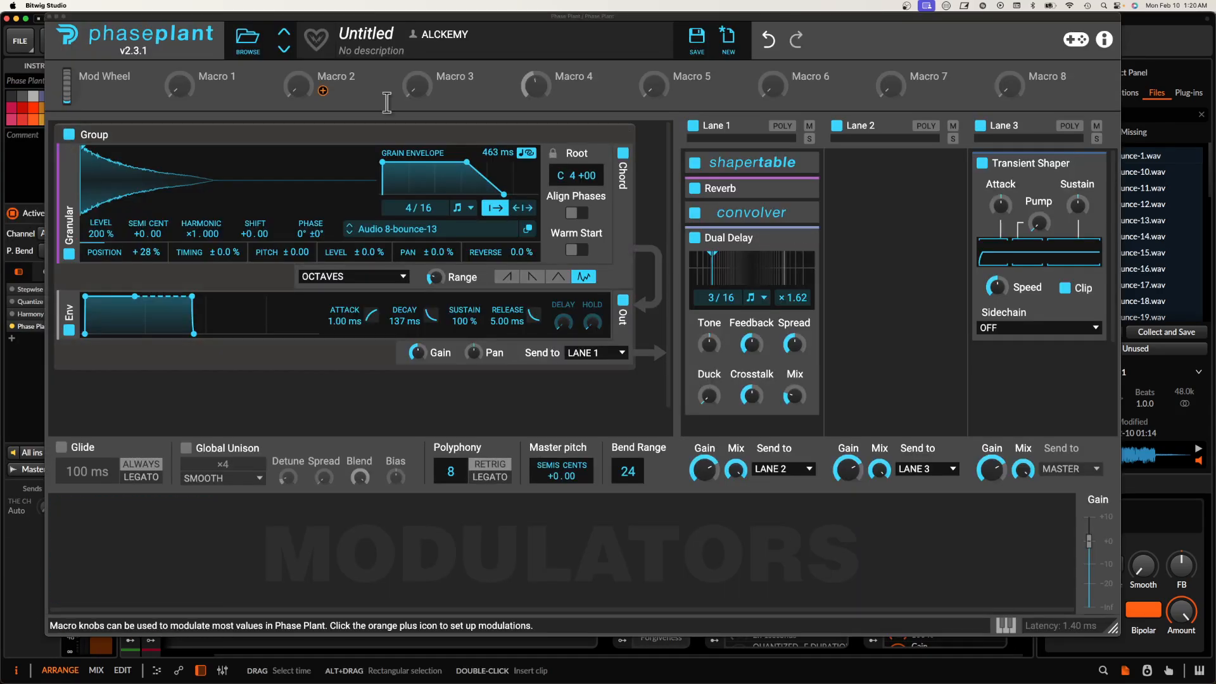
Step: Load the ECCLESSIA GRANULAR case study preset from the SEQUENCES folder of the ECCLESIA user presets
{"action": "left_click", "coordinate": [248, 39]}
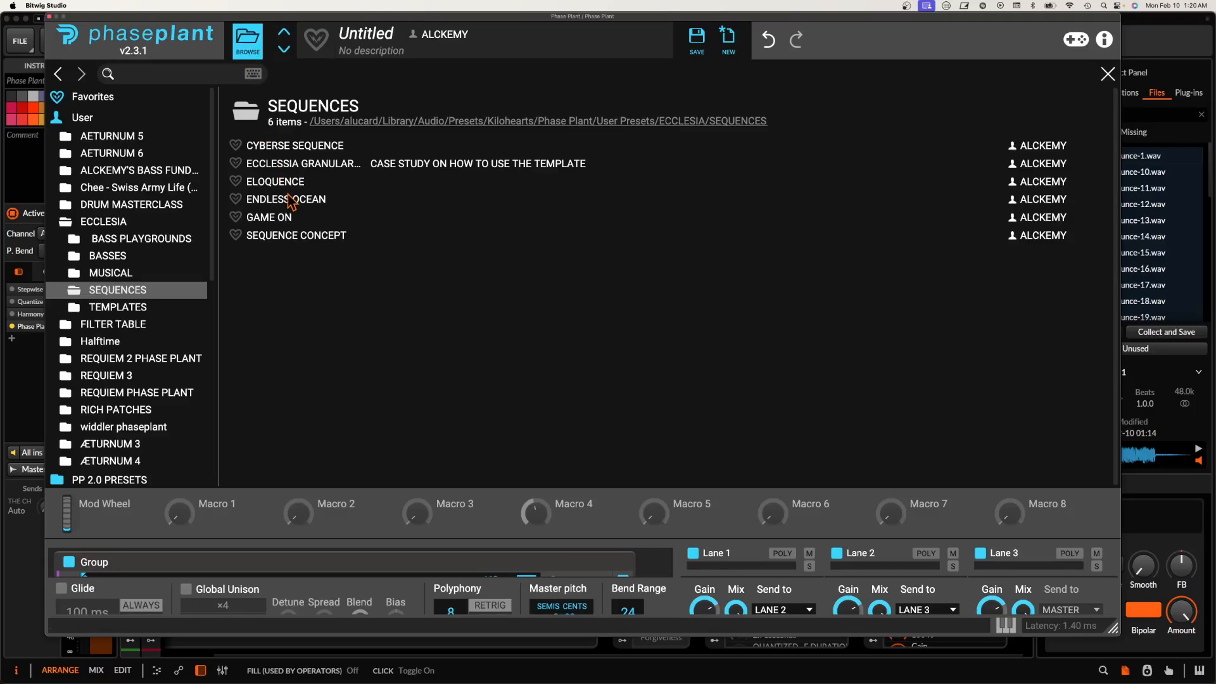
{"action": "left_click", "coordinate": [311, 163]}
{"action": "left_click", "coordinate": [248, 40]}
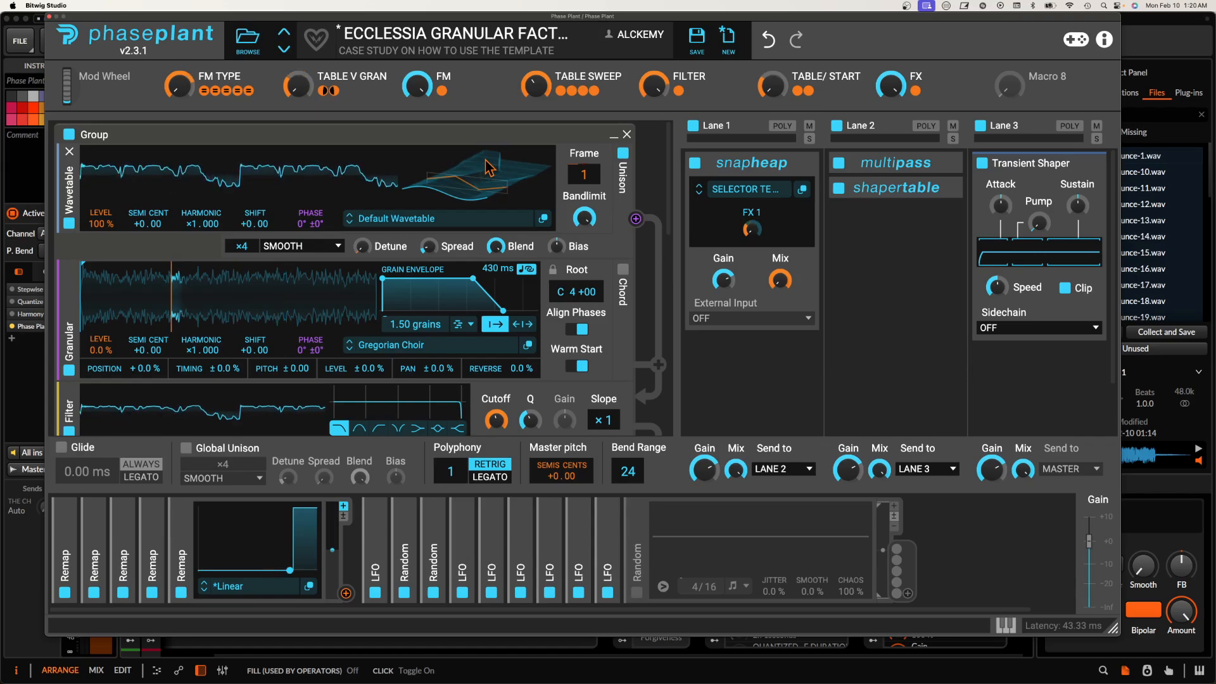
Step: Open the Phase Plant preset browser again at the ECCLESIA SEQUENCES presets
{"action": "left_click", "coordinate": [251, 44]}
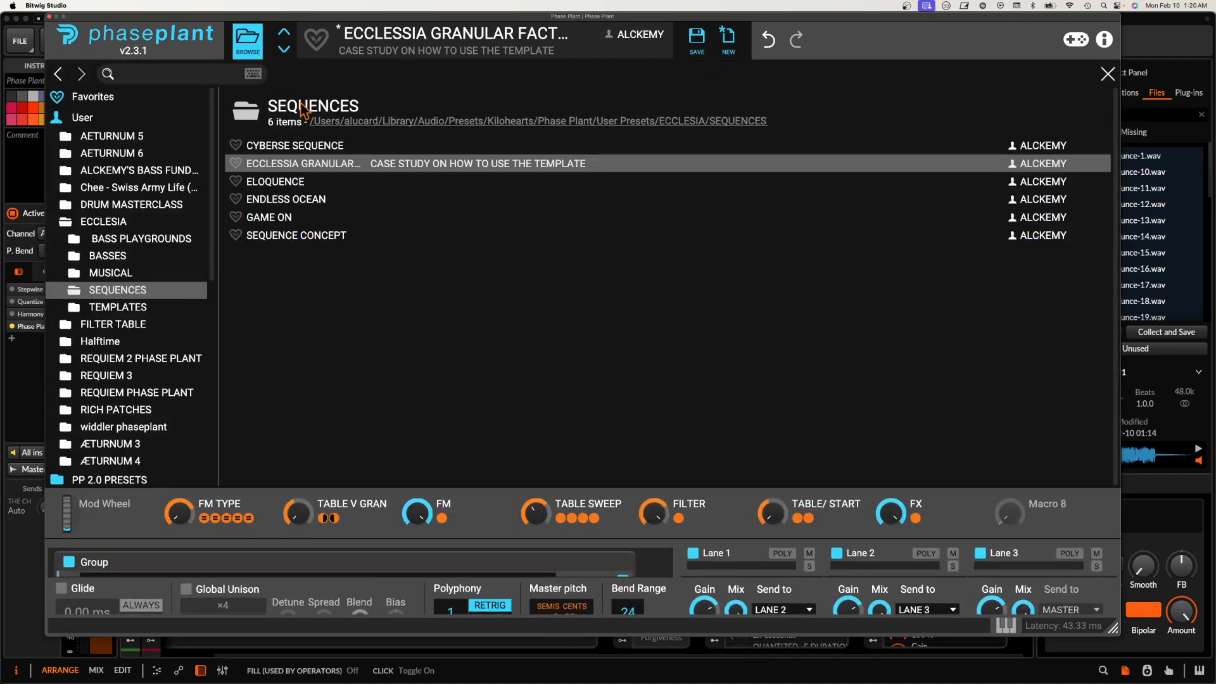